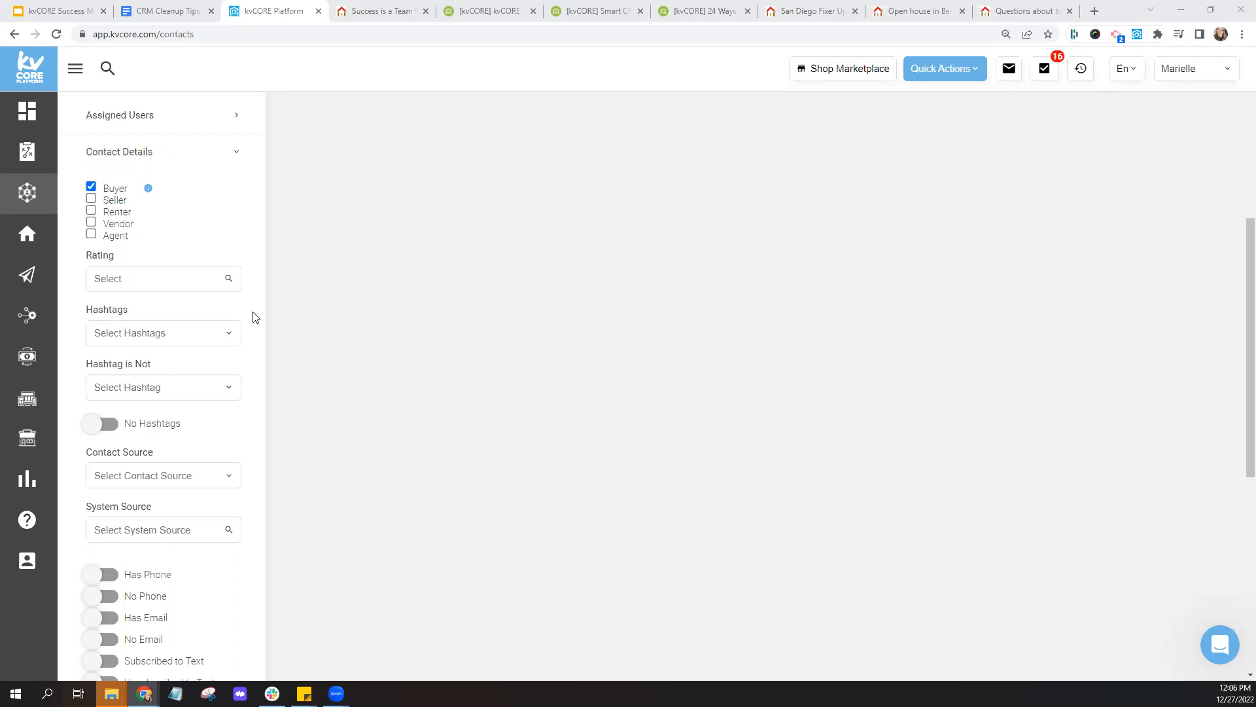
- Review the rating, hashtag, source and contact information options in the Contact Details filters
scroll(255, 317, down, 2)
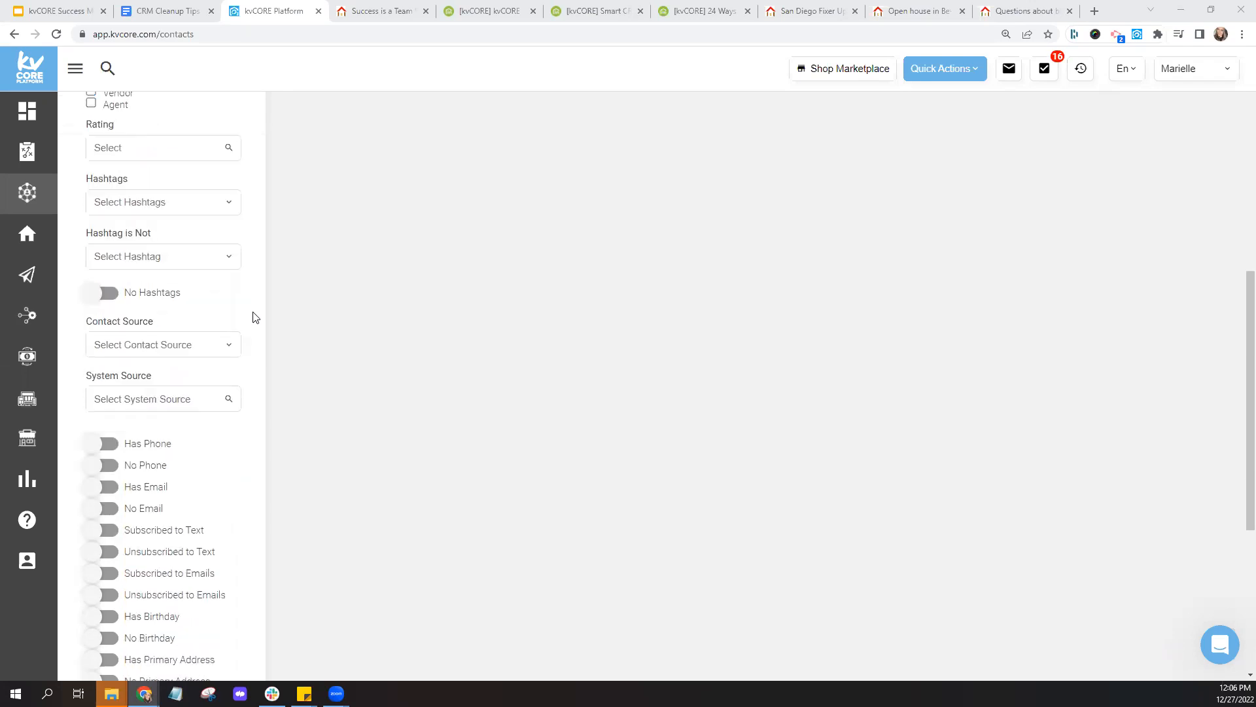
drag(84, 183, 135, 185)
click(140, 185)
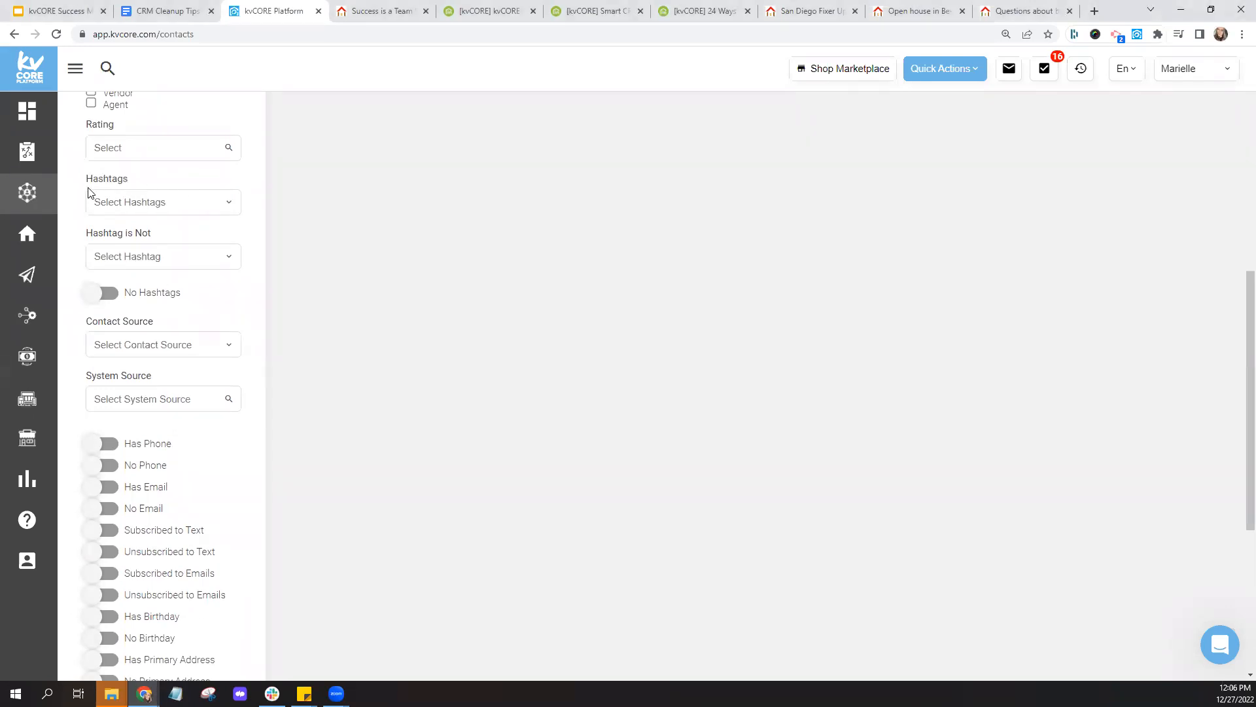
drag(152, 234, 90, 237)
click(105, 228)
drag(83, 238, 155, 236)
click(155, 236)
scroll(242, 317, down, 2)
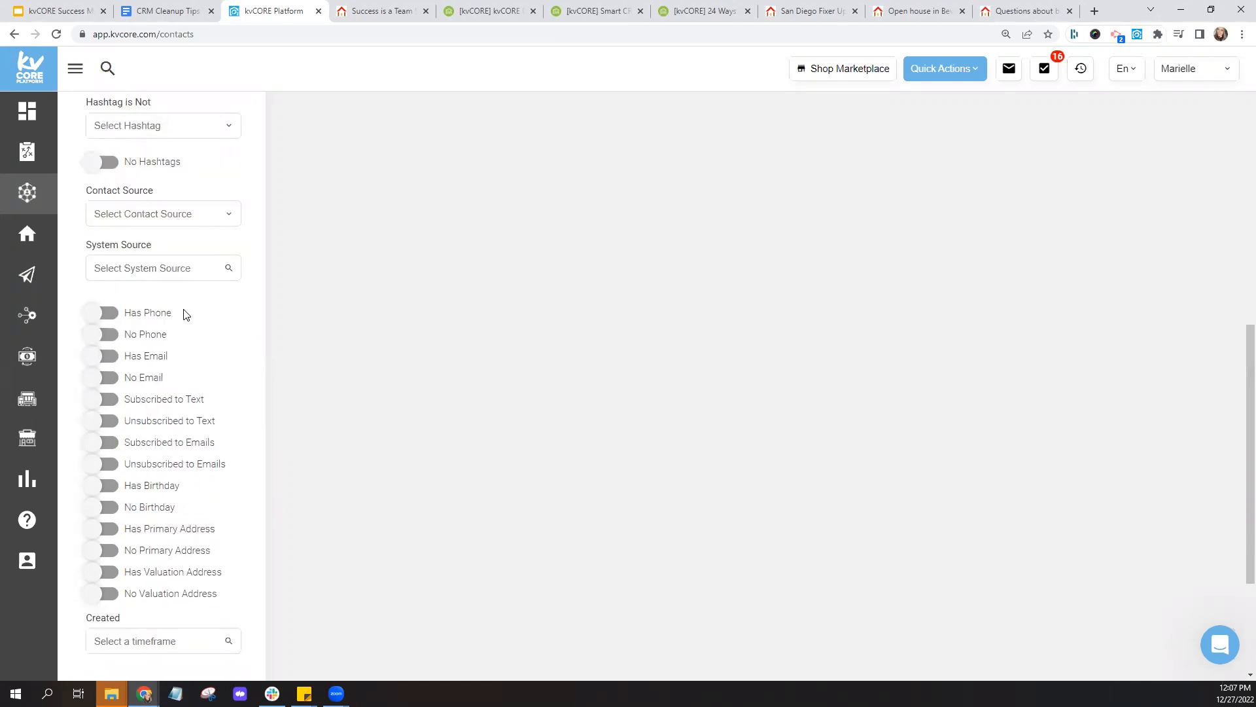
- Turn on the No Birthday filter in the contact details
scroll(185, 314, down, 2)
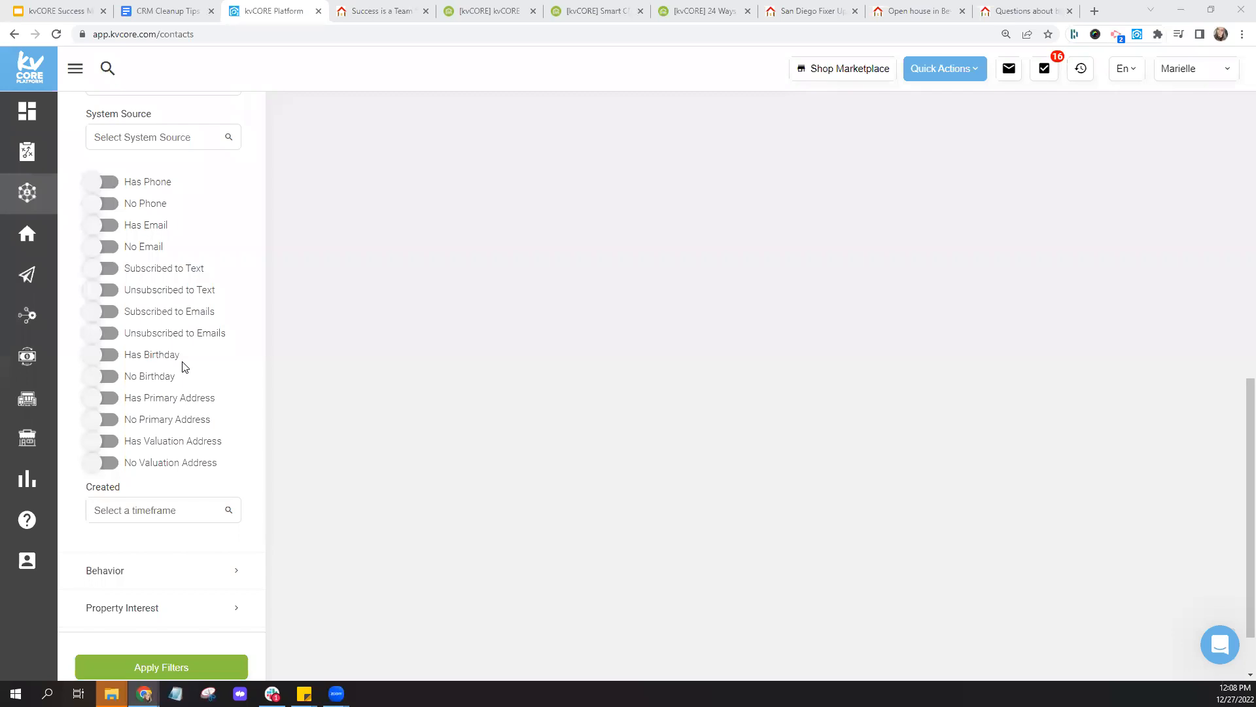
click(180, 379)
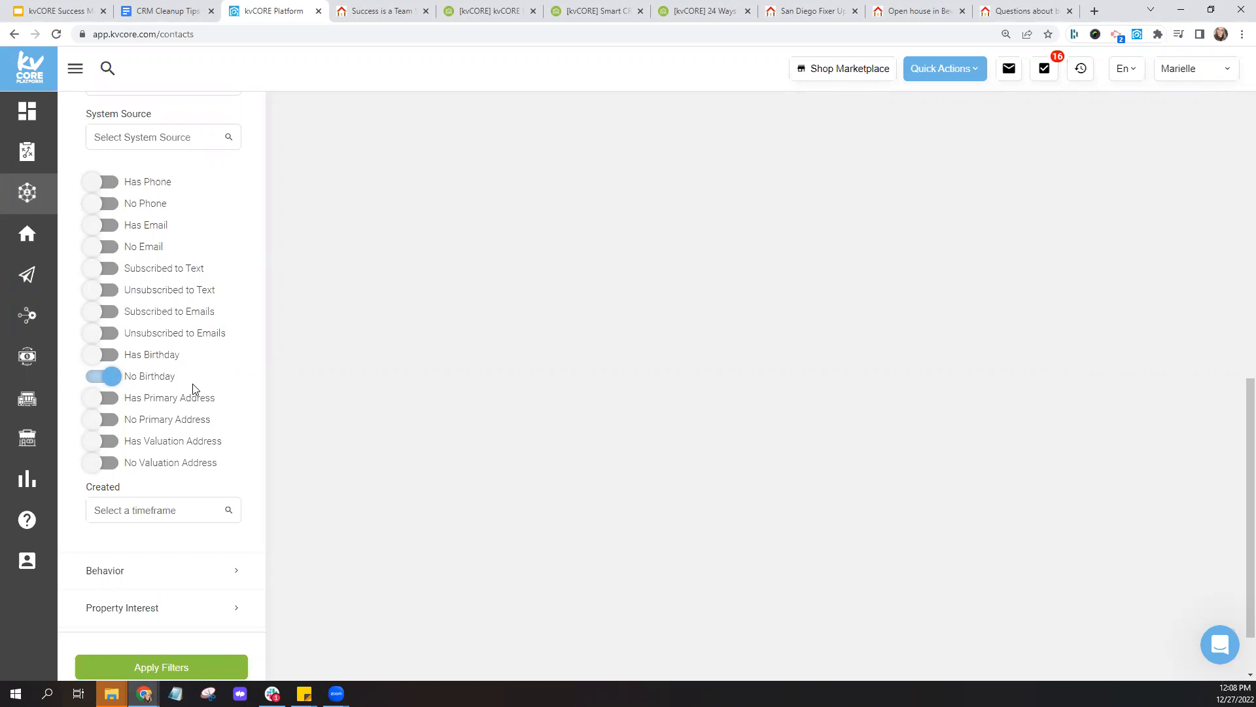
drag(123, 378, 182, 378)
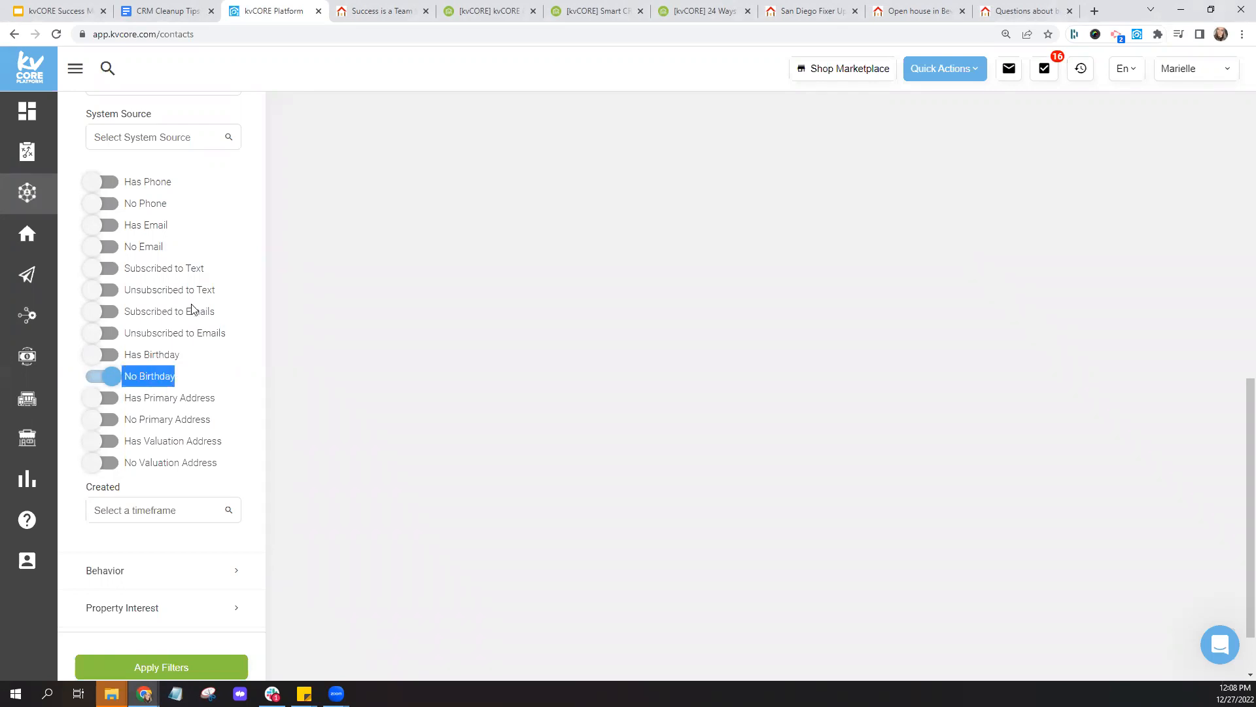
- Include the Sphere, Client and Closed contact statuses in the filter and clear the Contract status
scroll(190, 265, up, 12)
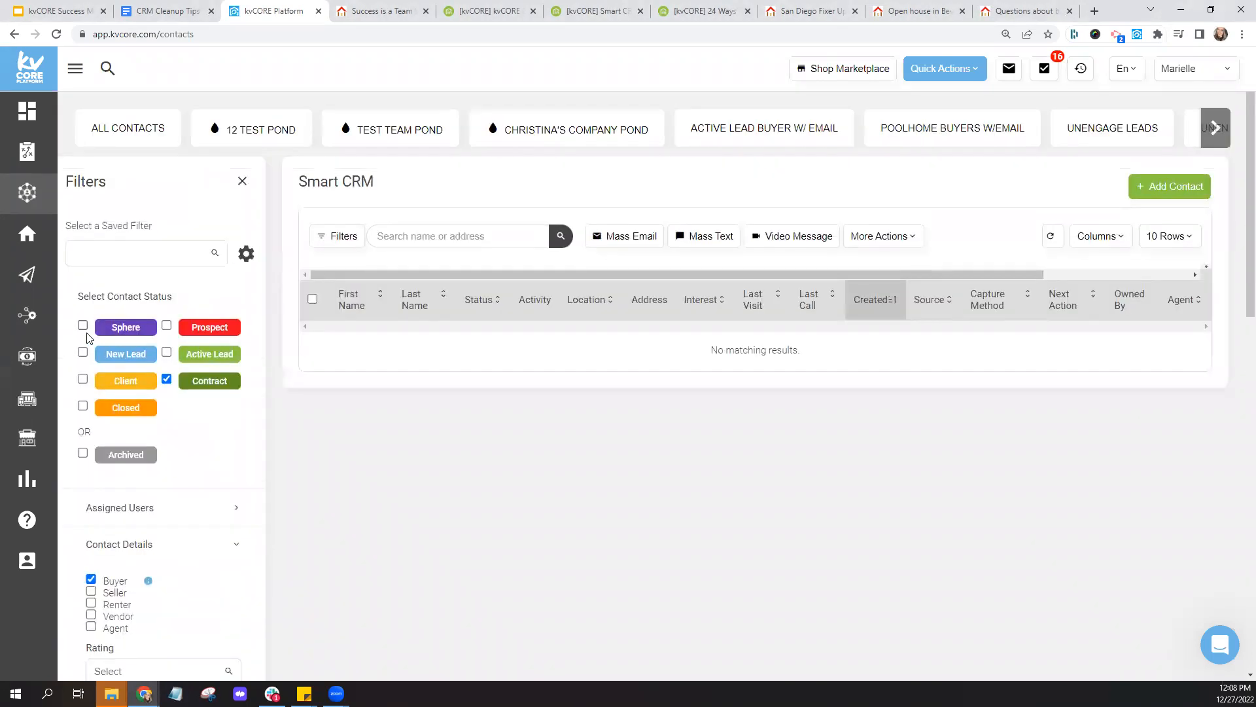
click(83, 325)
click(82, 379)
click(83, 407)
click(168, 380)
- Expand the Behavior filters and examine the search alert and market report options
scroll(182, 505, down, 3)
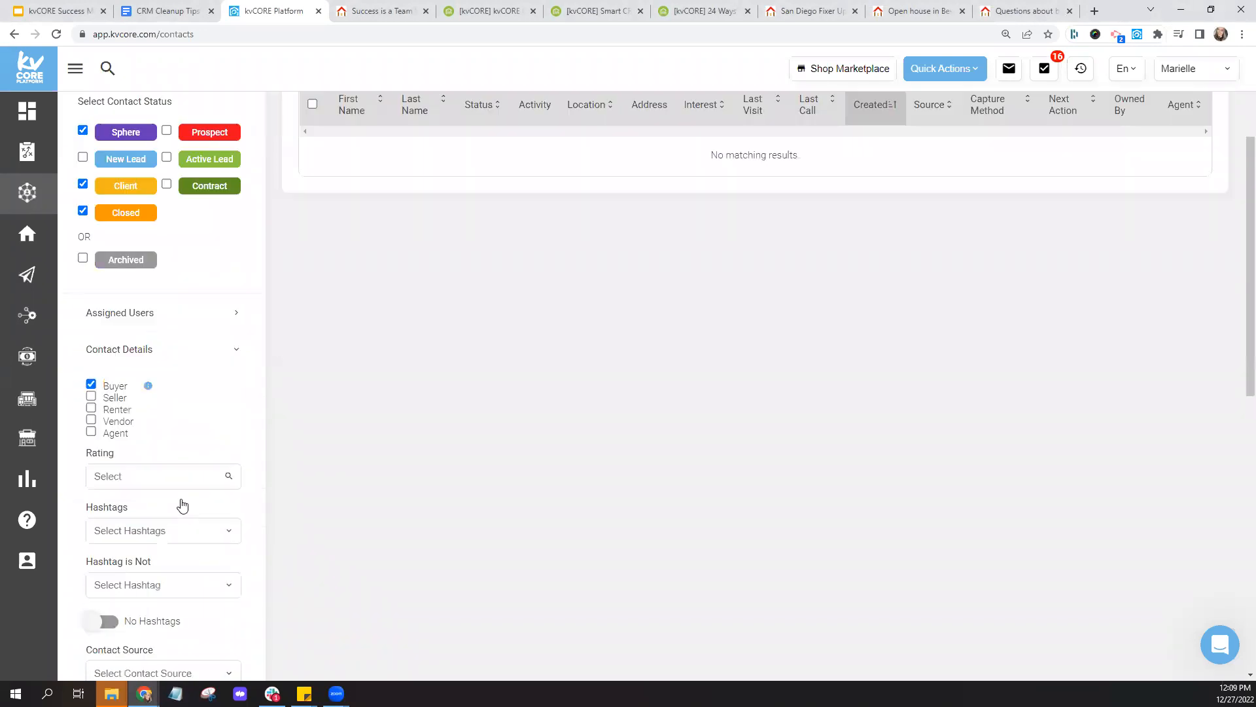
scroll(182, 505, down, 10)
click(182, 505)
scroll(257, 449, down, 3)
scroll(258, 449, down, 2)
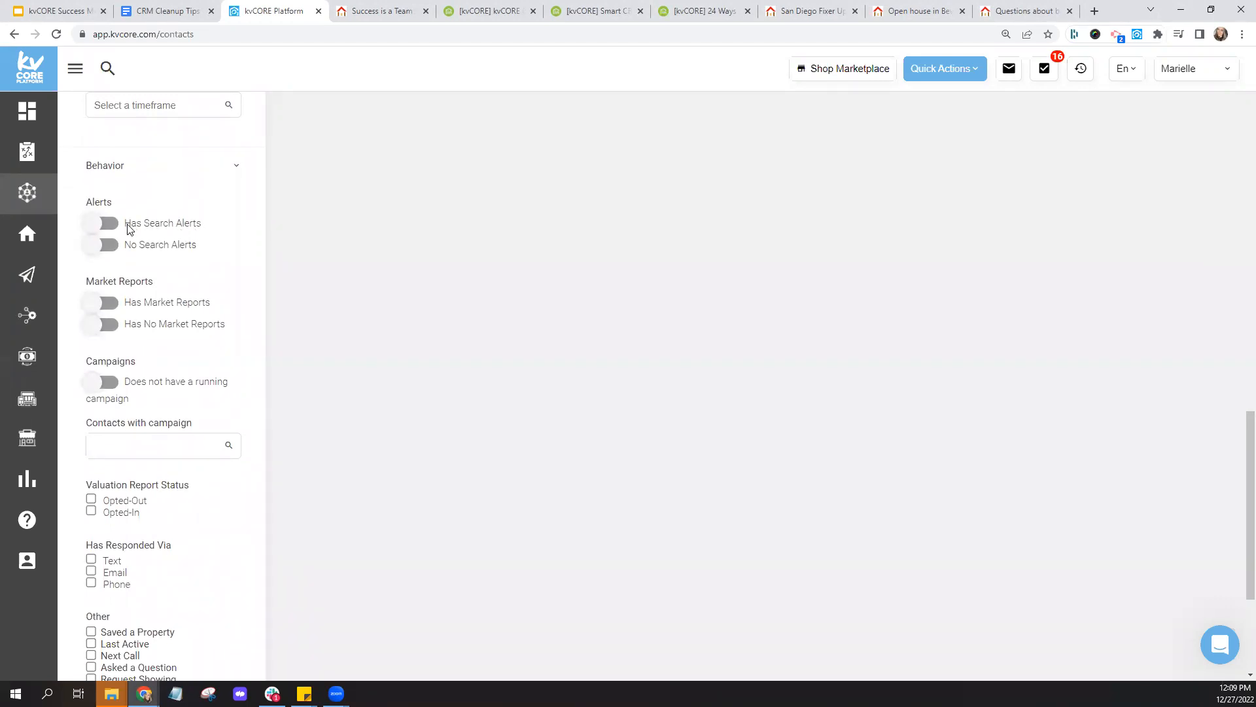
double_click(177, 225)
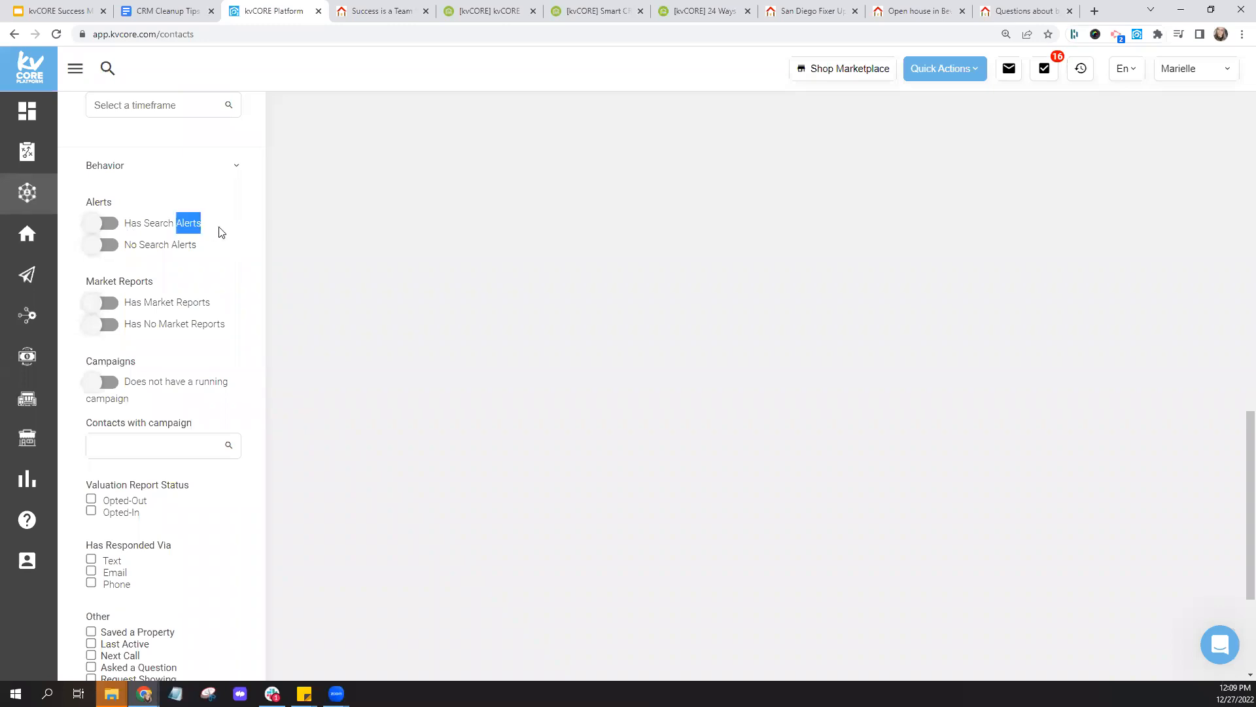
double_click(180, 302)
- Examine the running campaign filter, the campaigns available for filtering contacts, and the remaining behavior options
drag(195, 386, 242, 405)
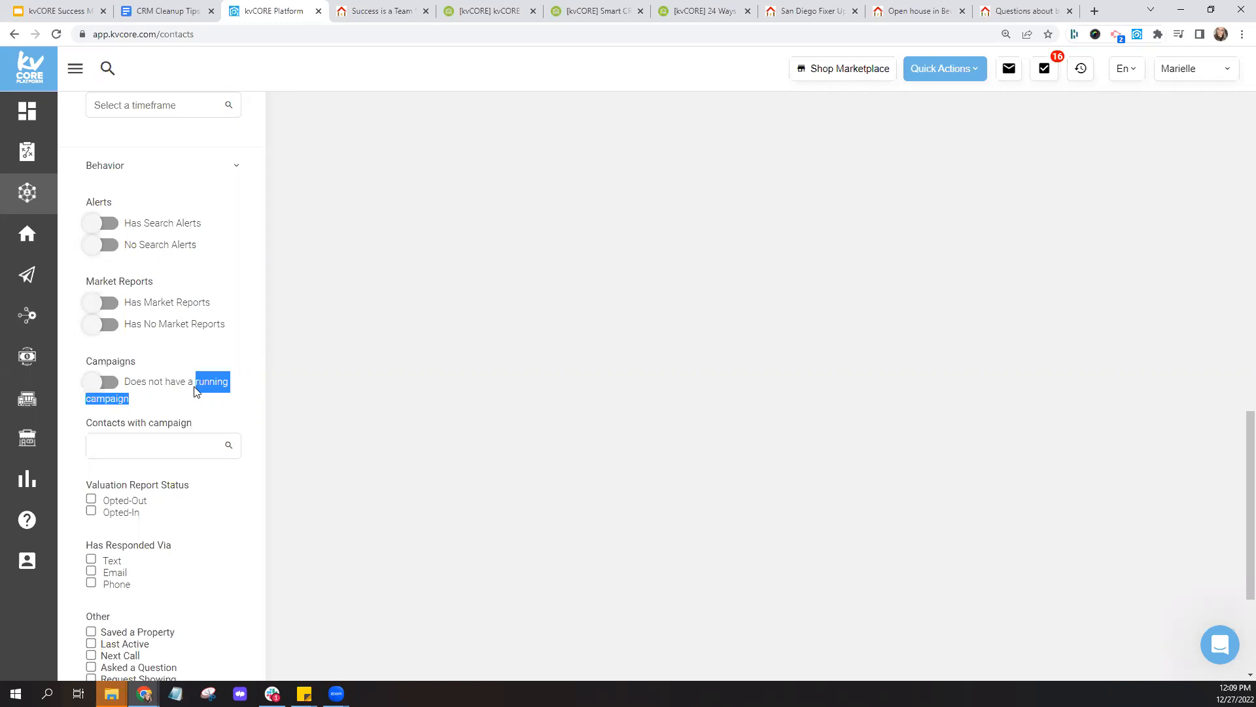
click(208, 402)
click(158, 450)
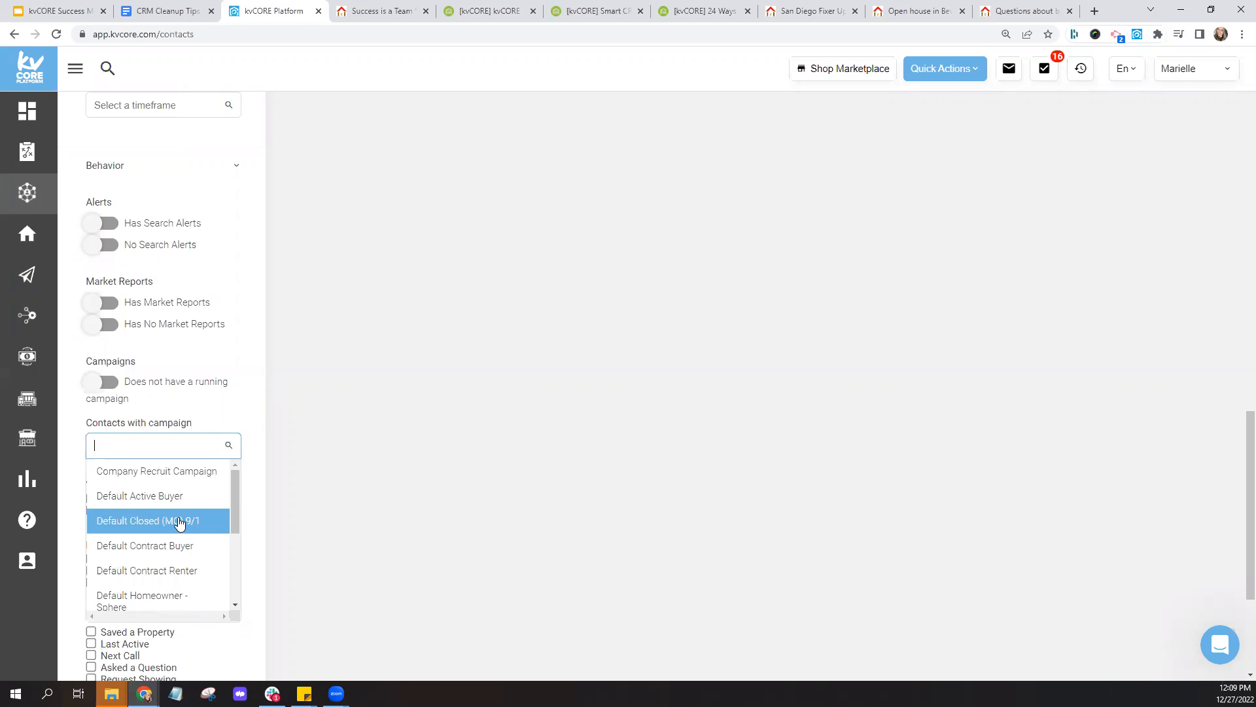
click(255, 520)
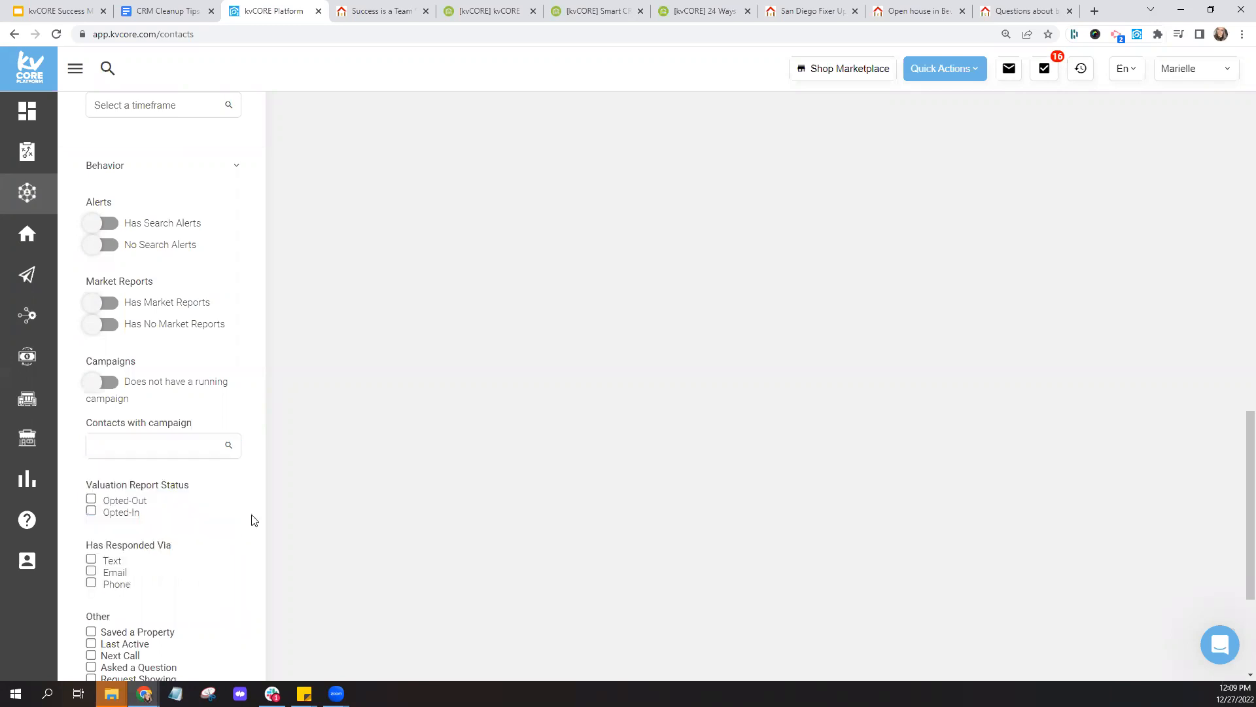
scroll(254, 520, down, 3)
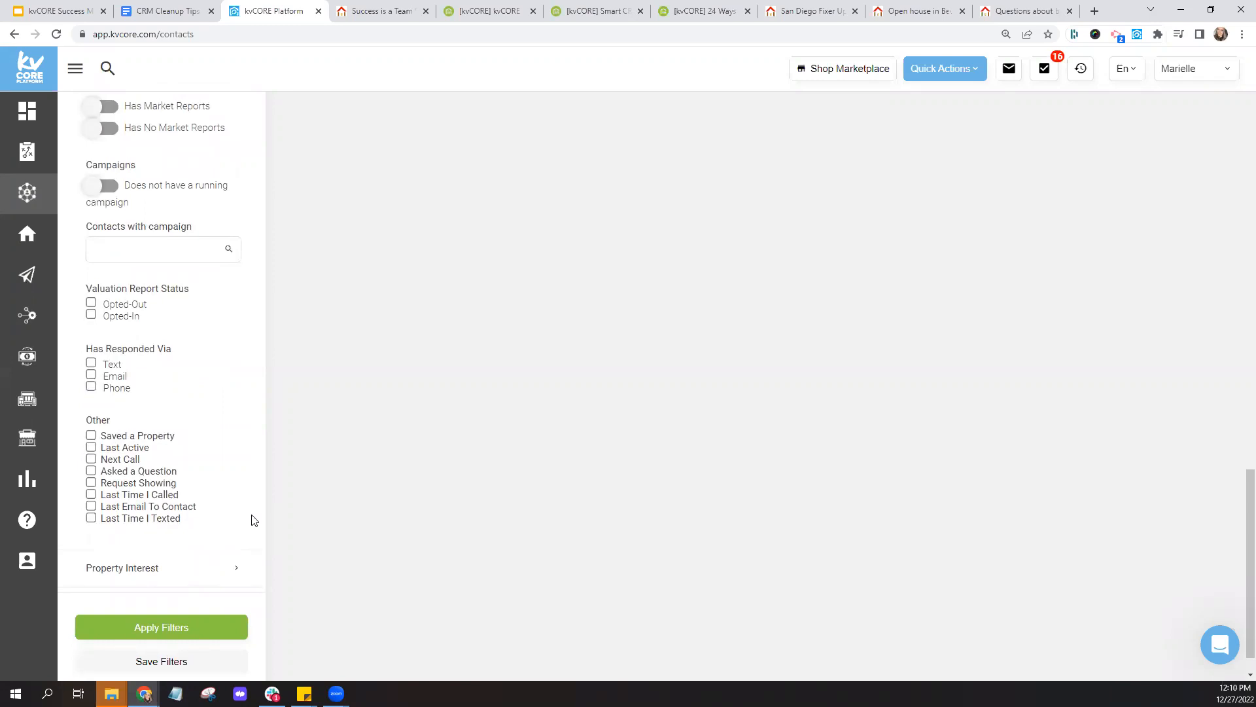
scroll(254, 520, up, 6)
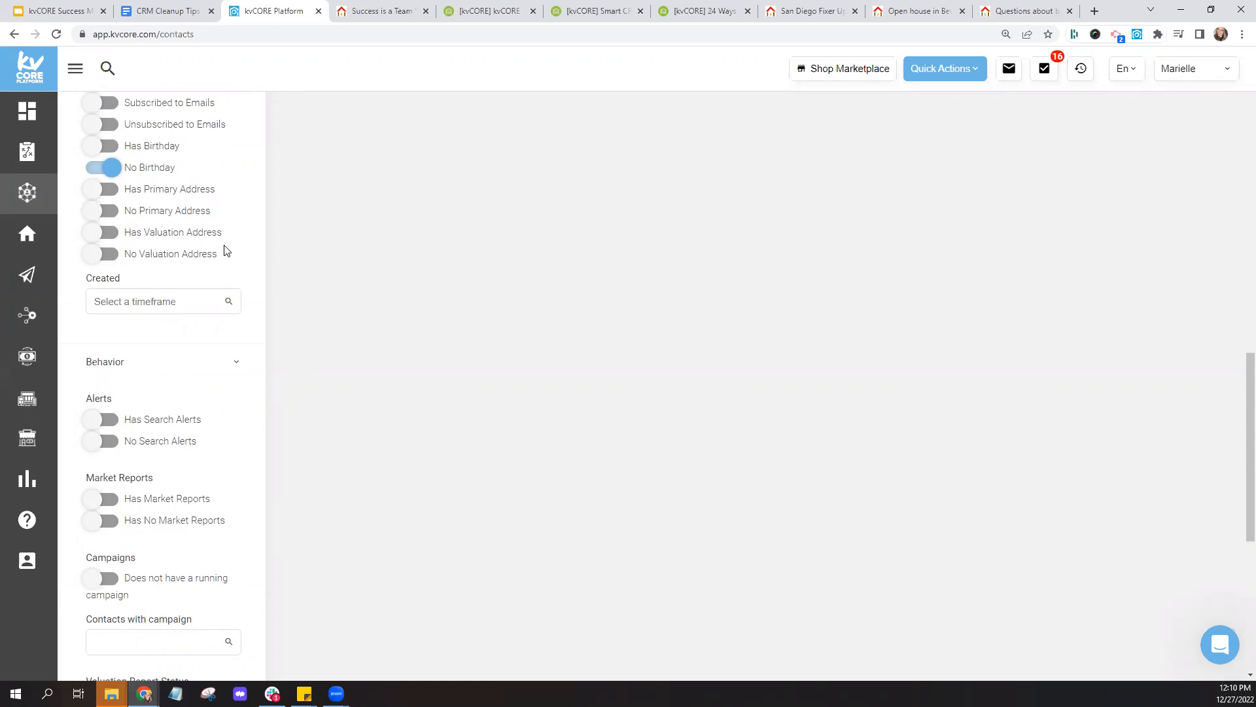
- Turn off the No Birthday filter and turn on the No Primary Address filter
click(113, 168)
scroll(228, 234, up, 1)
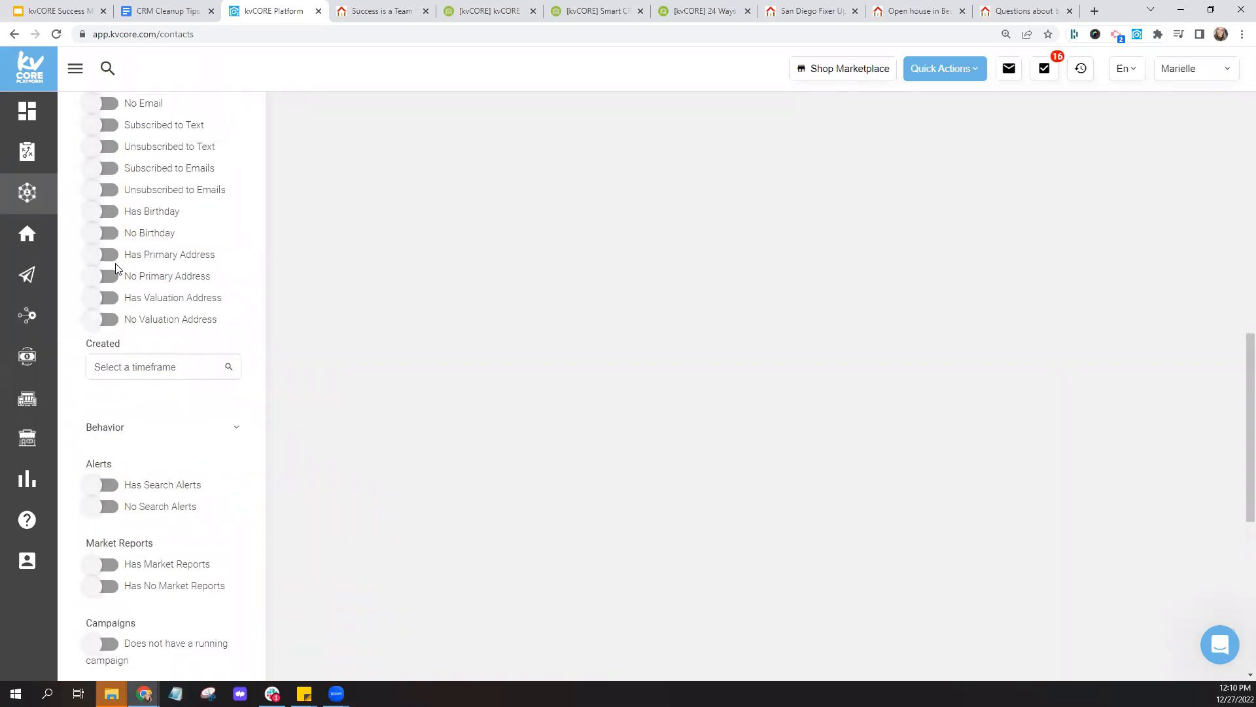
click(97, 259)
drag(124, 265, 228, 262)
click(228, 264)
click(97, 278)
- Look through the additional bulk actions for contacts, including Print Address Labels
scroll(254, 294, up, 15)
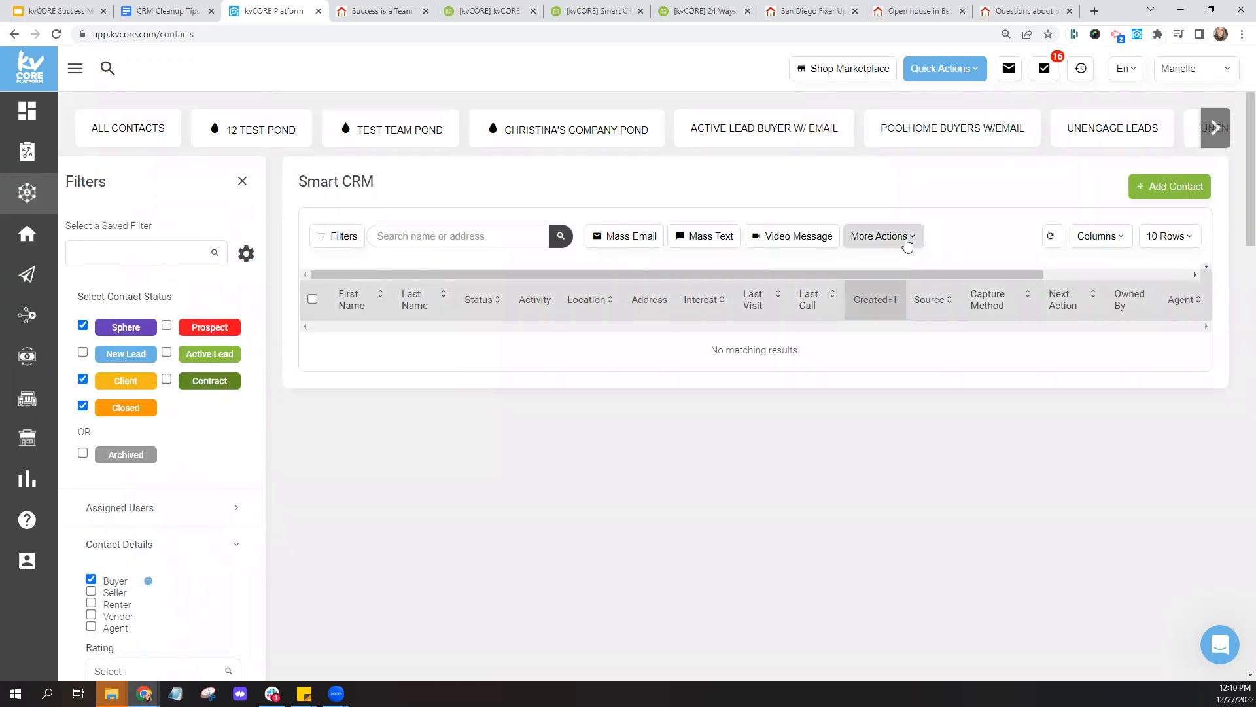
click(907, 239)
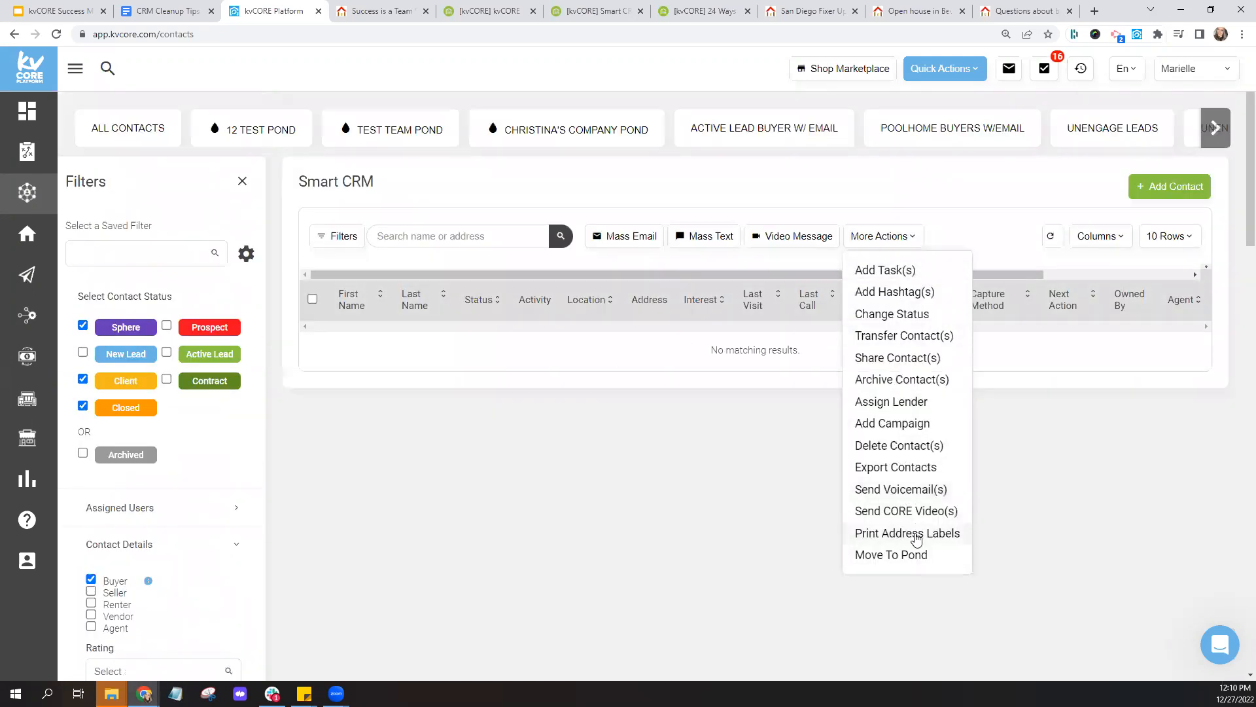
click(261, 421)
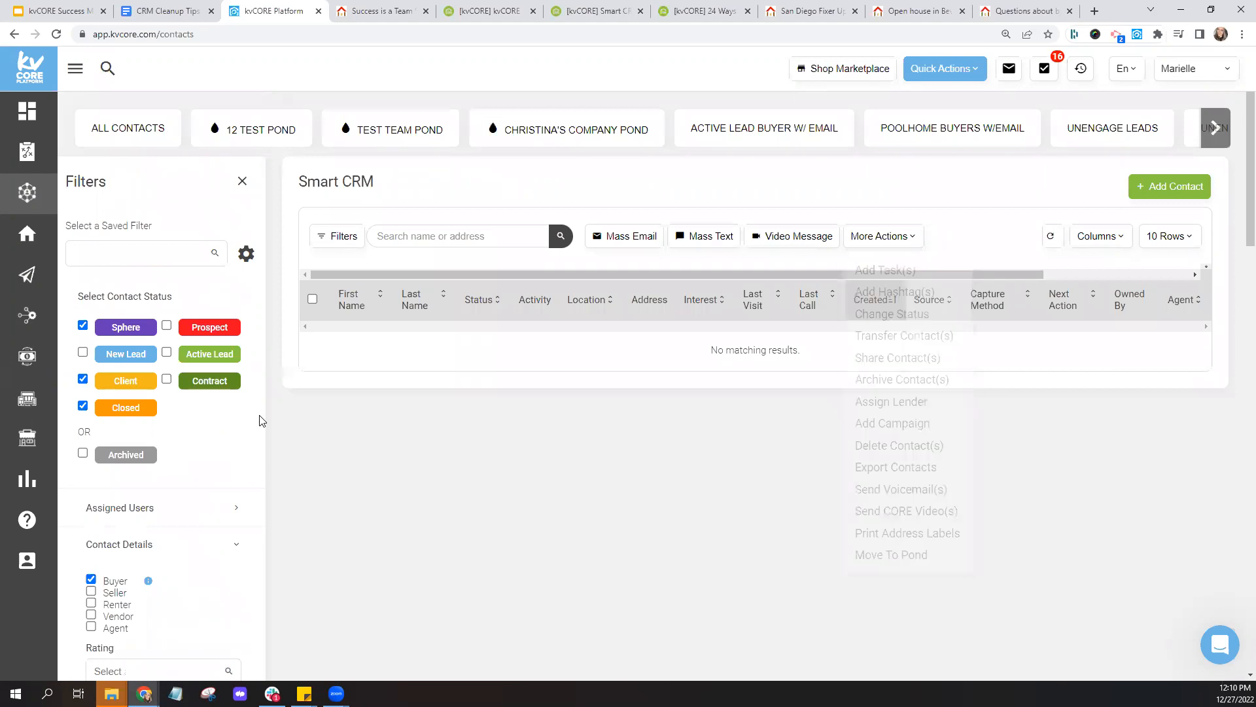
- Turn off the No Primary Address filter and clear the Buyer contact type
scroll(261, 420, down, 12)
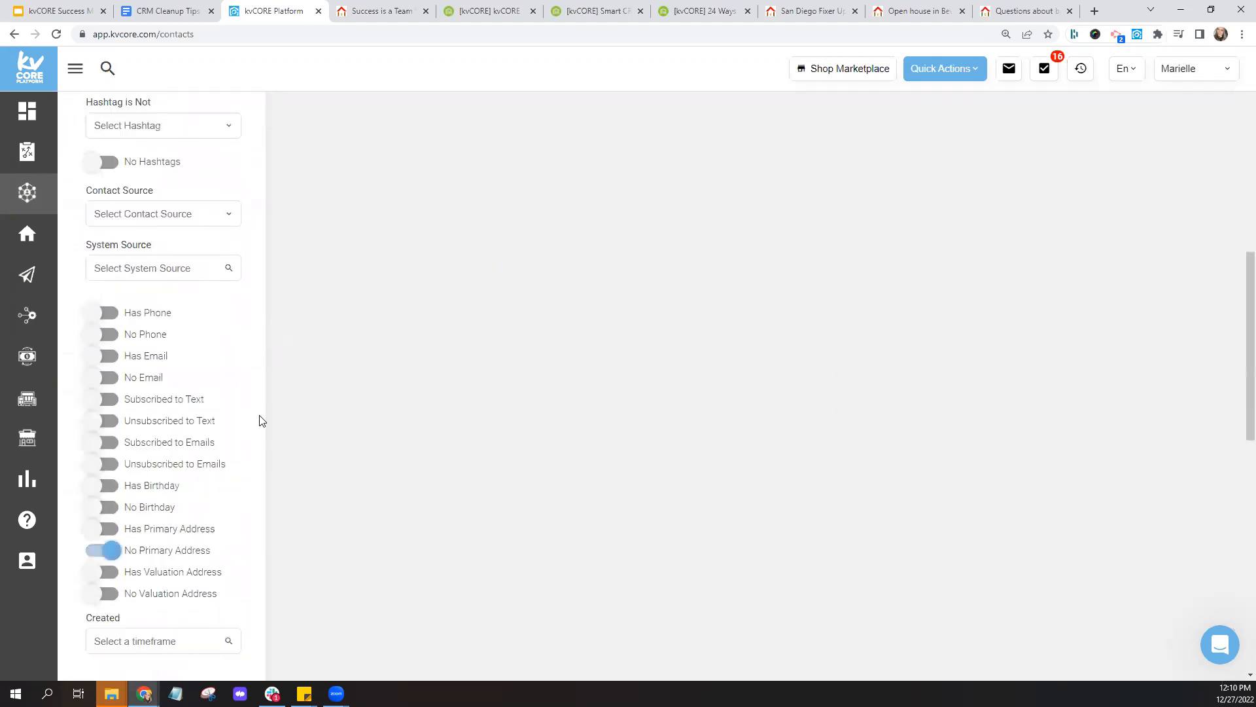
scroll(261, 421, down, 3)
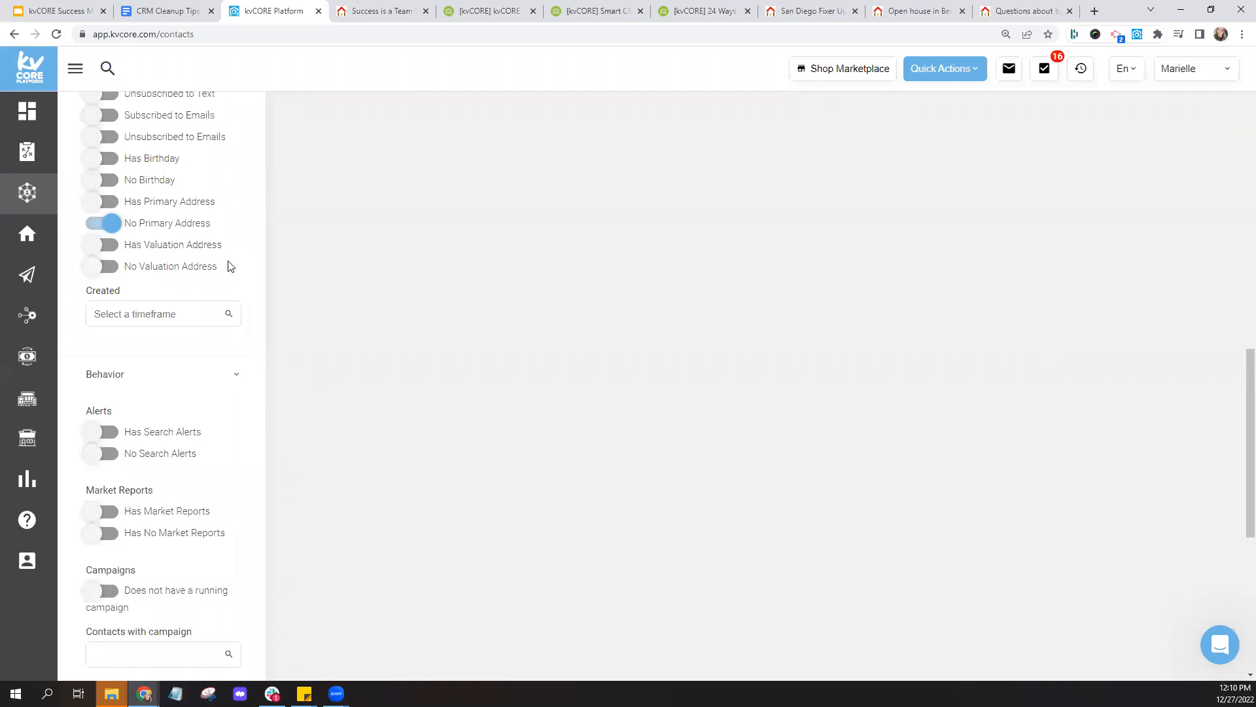
scroll(265, 412, down, 4)
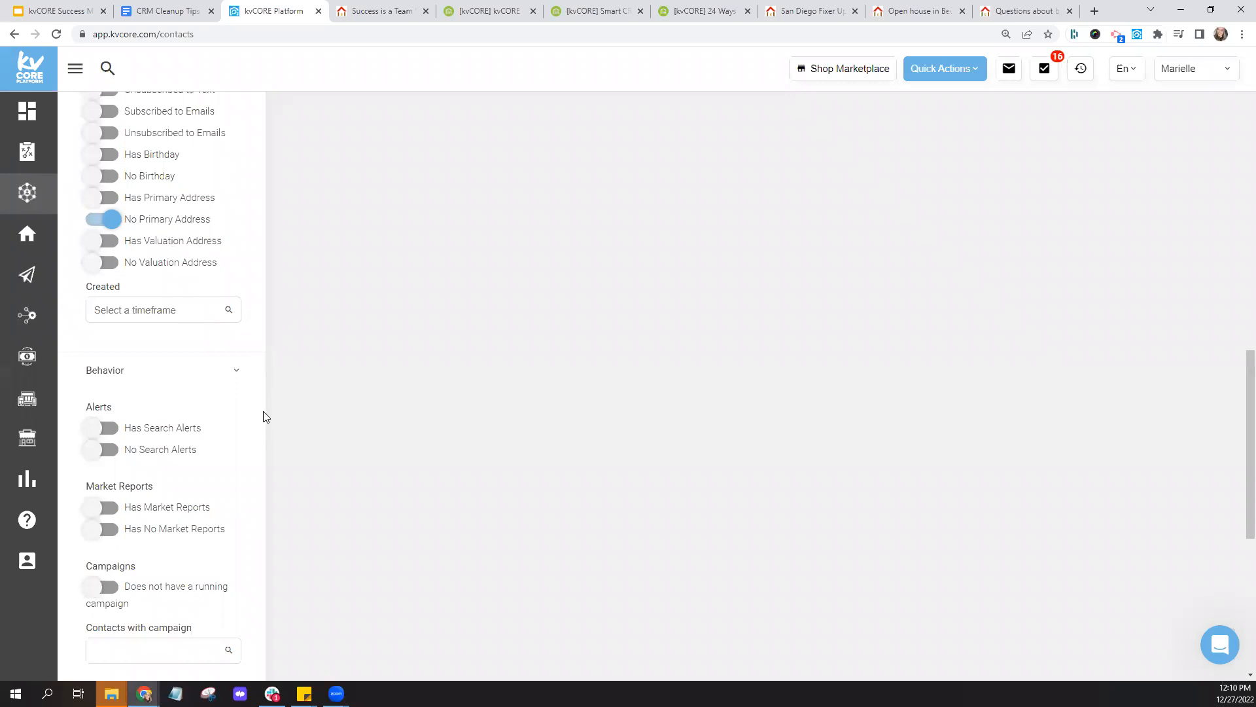
scroll(230, 391, down, 3)
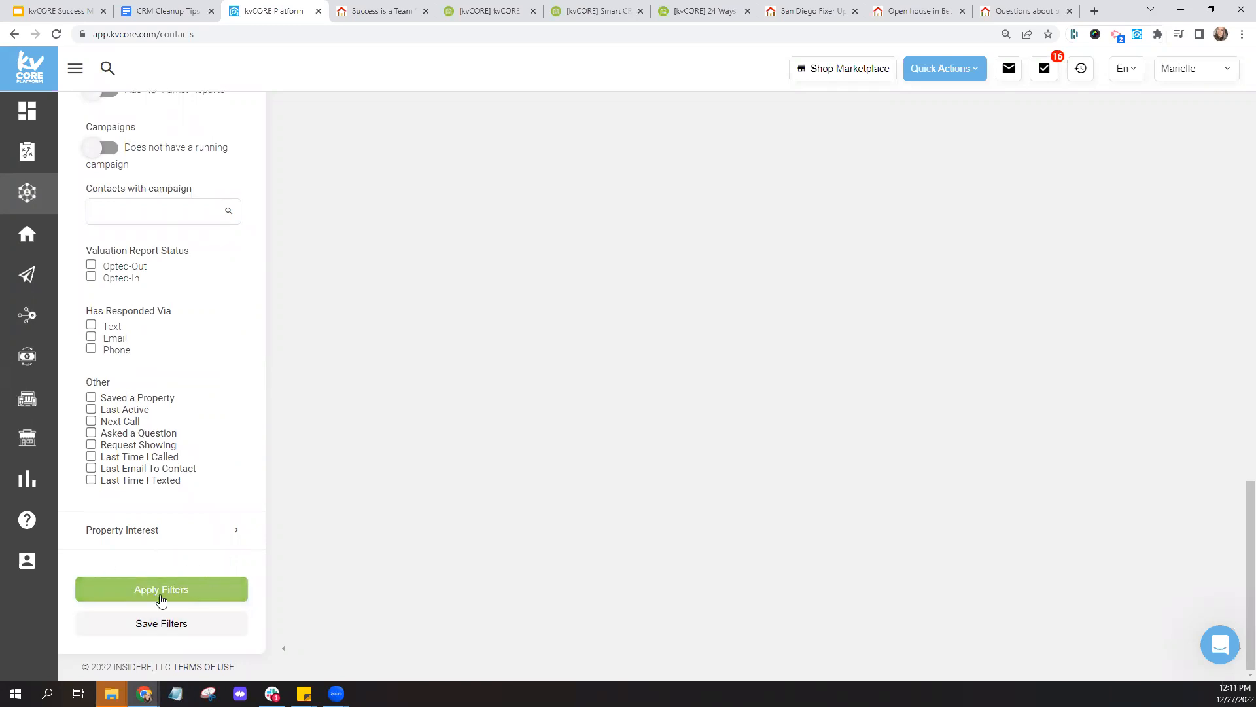
scroll(188, 356, up, 4)
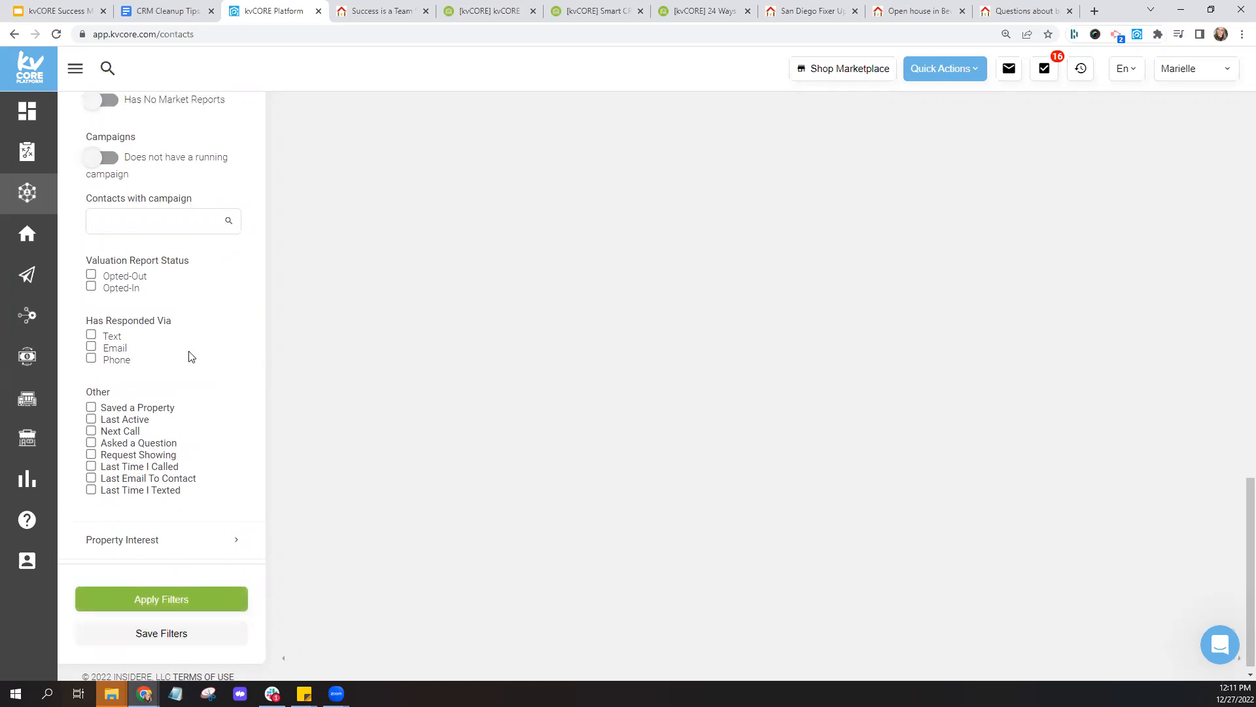
scroll(192, 356, up, 7)
click(109, 501)
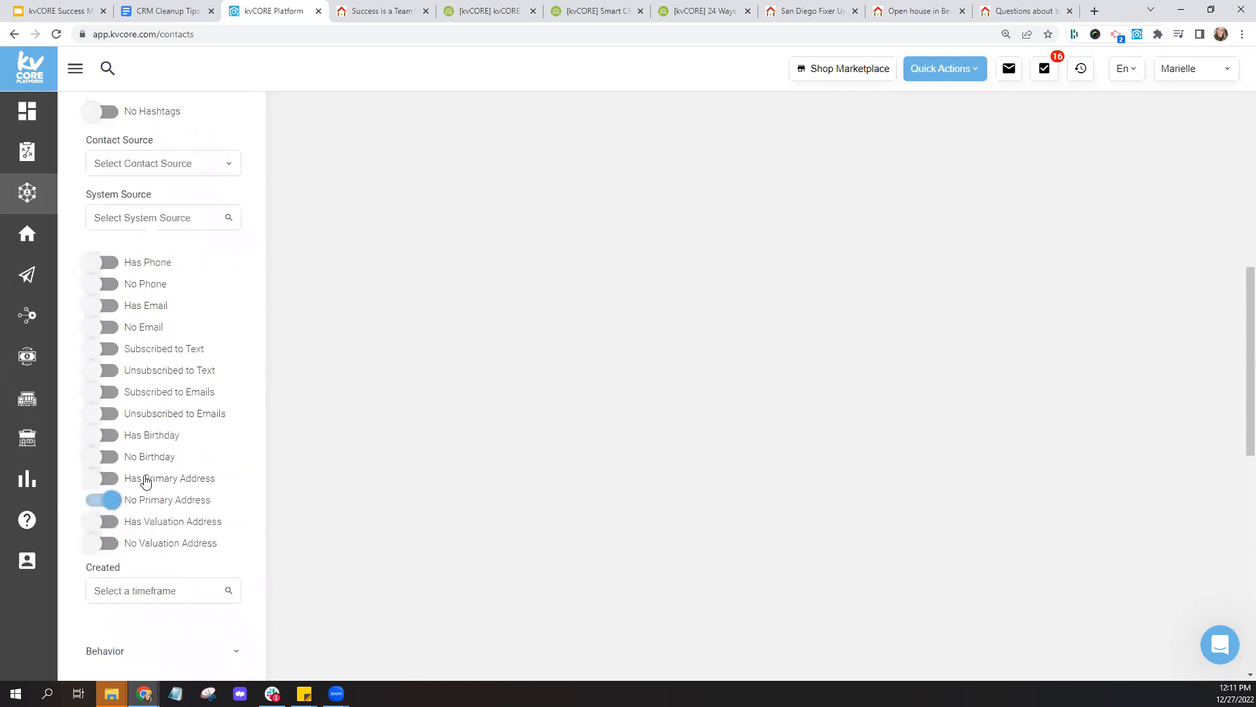
scroll(225, 417, up, 9)
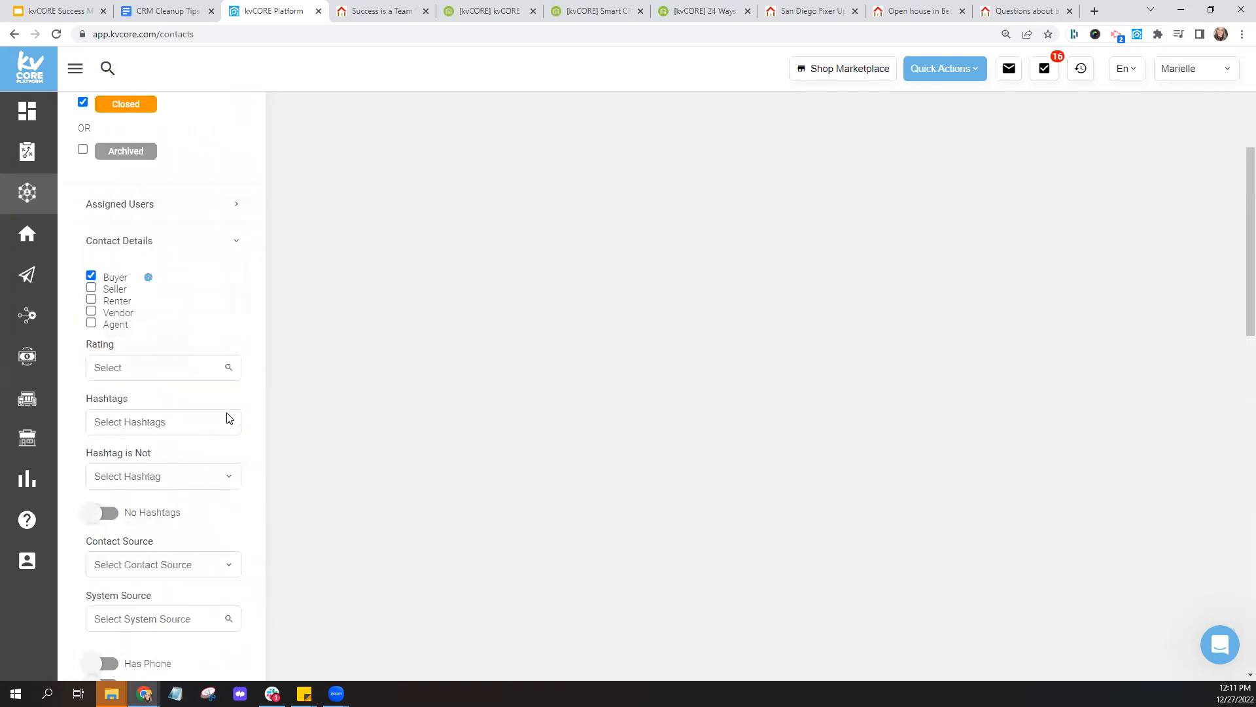
click(91, 463)
- Clear the Sphere status from the contact status filter
scroll(203, 348, up, 1)
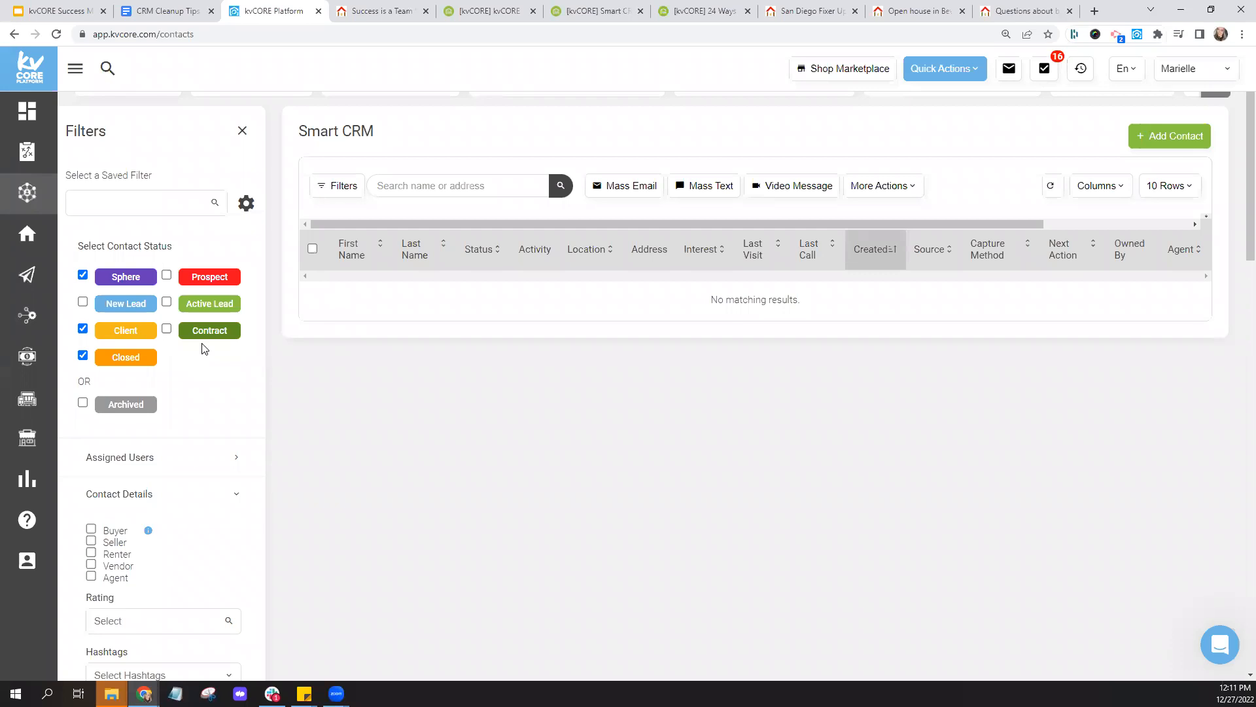
scroll(203, 348, down, 1)
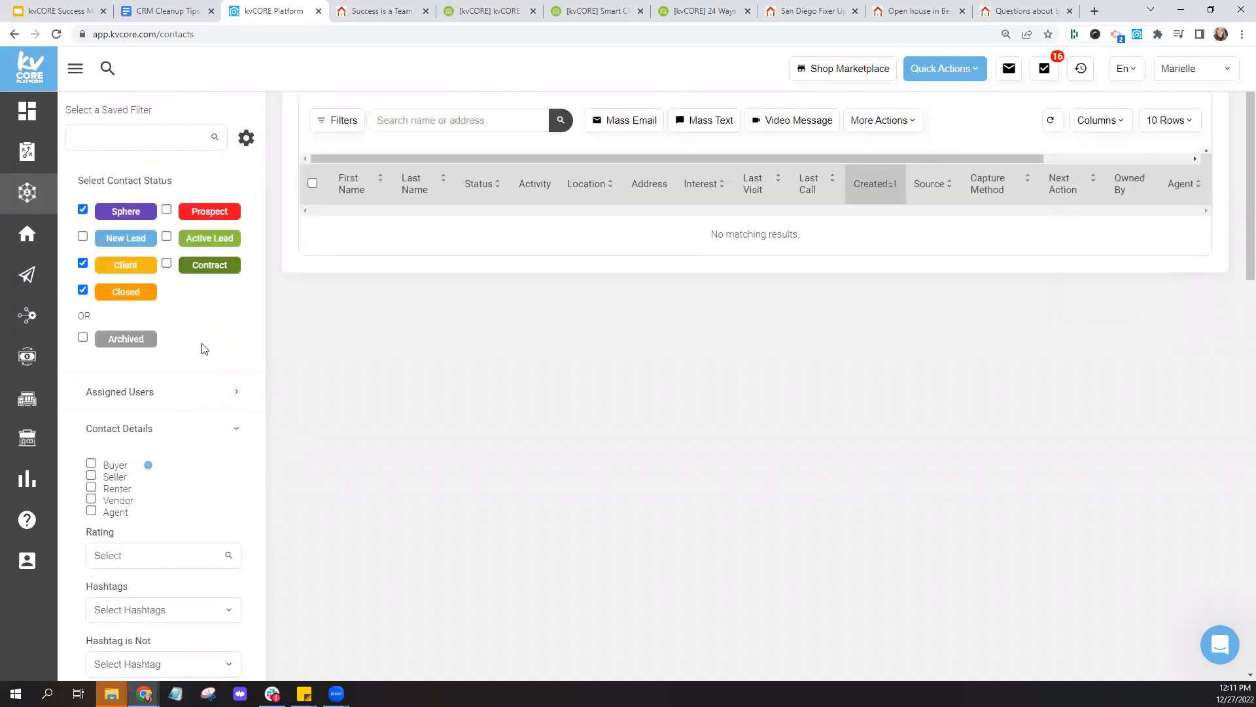
click(84, 210)
- Review the list of saved filters, such as Holiday Emails, Needs Market Reports and Unengage Leads
click(138, 136)
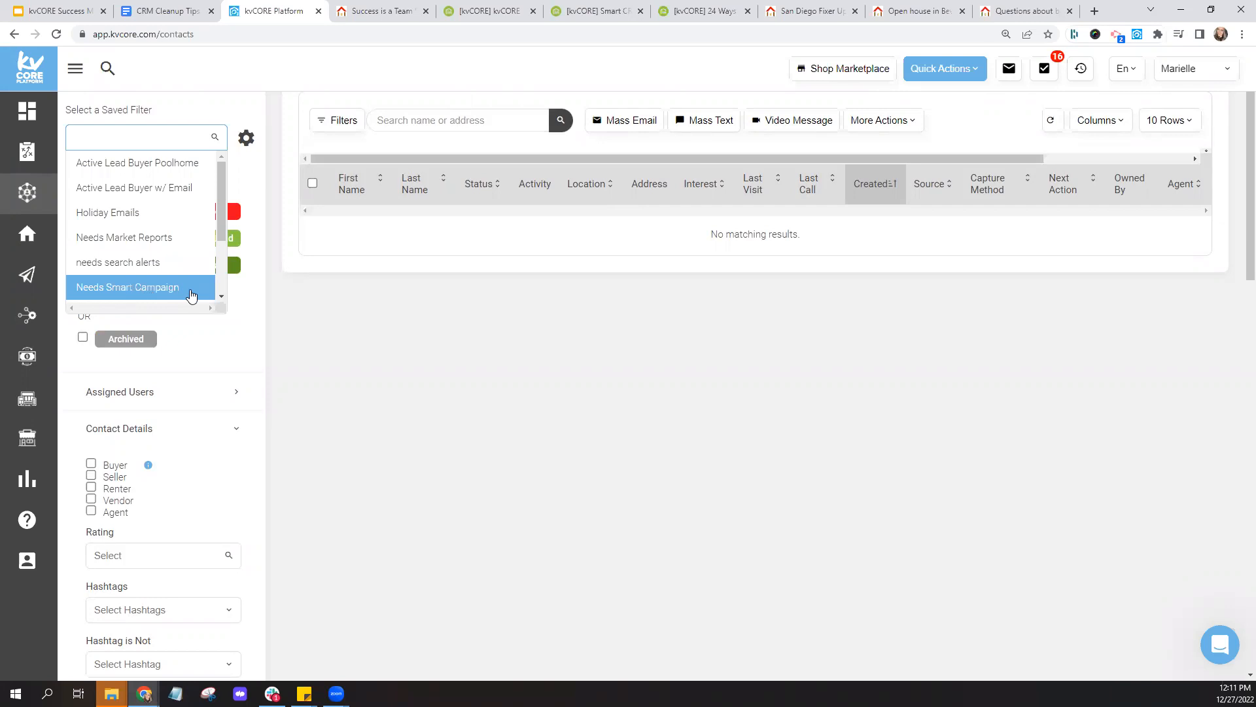
scroll(186, 293, down, 1)
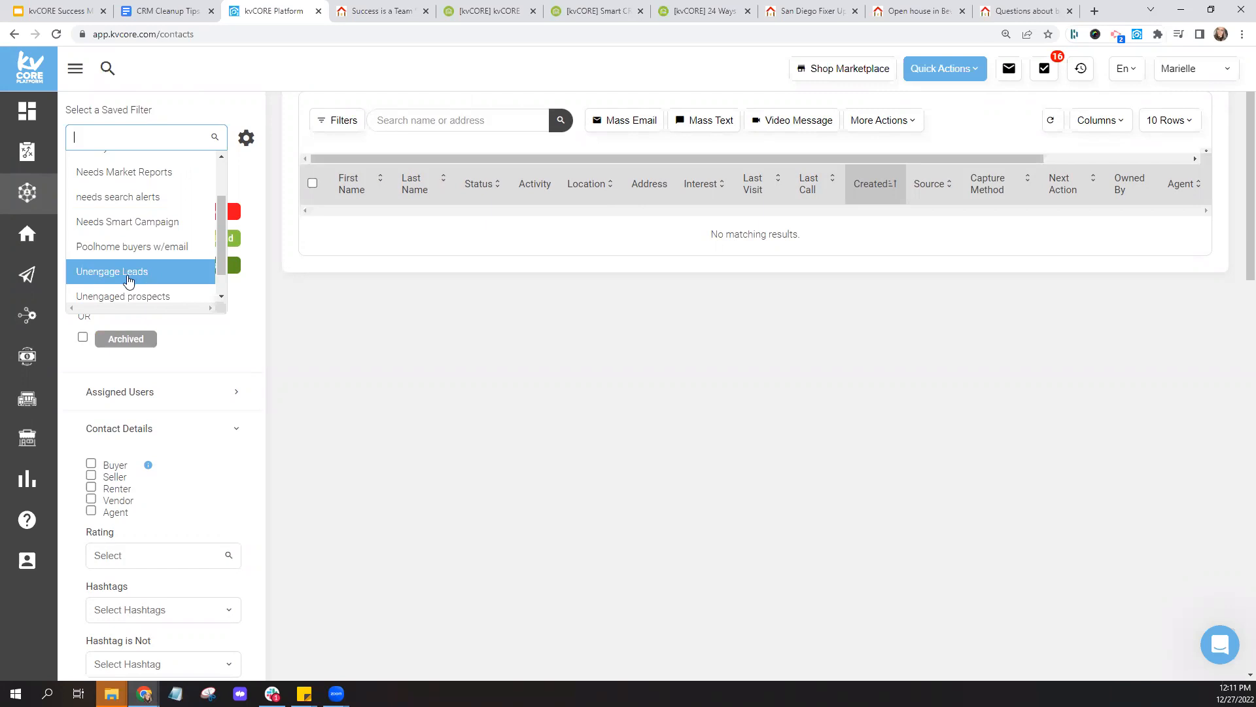
scroll(174, 271, down, 1)
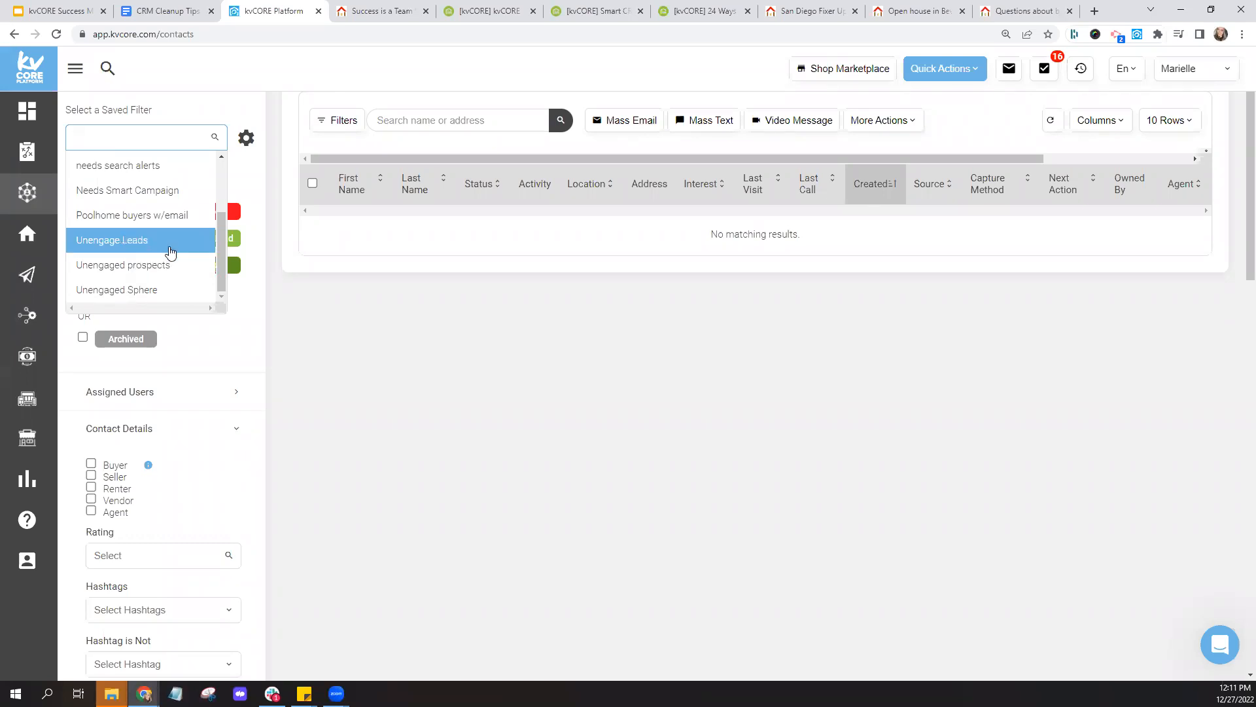
scroll(169, 252, up, 1)
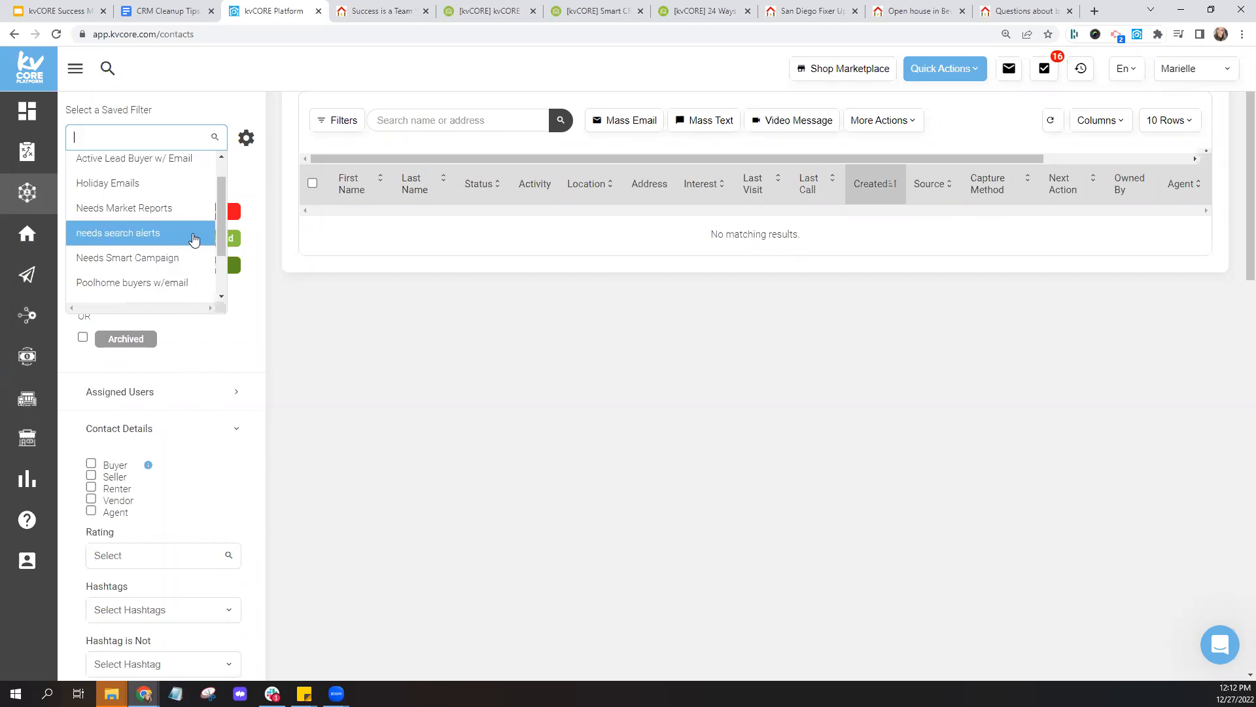
scroll(137, 203, up, 1)
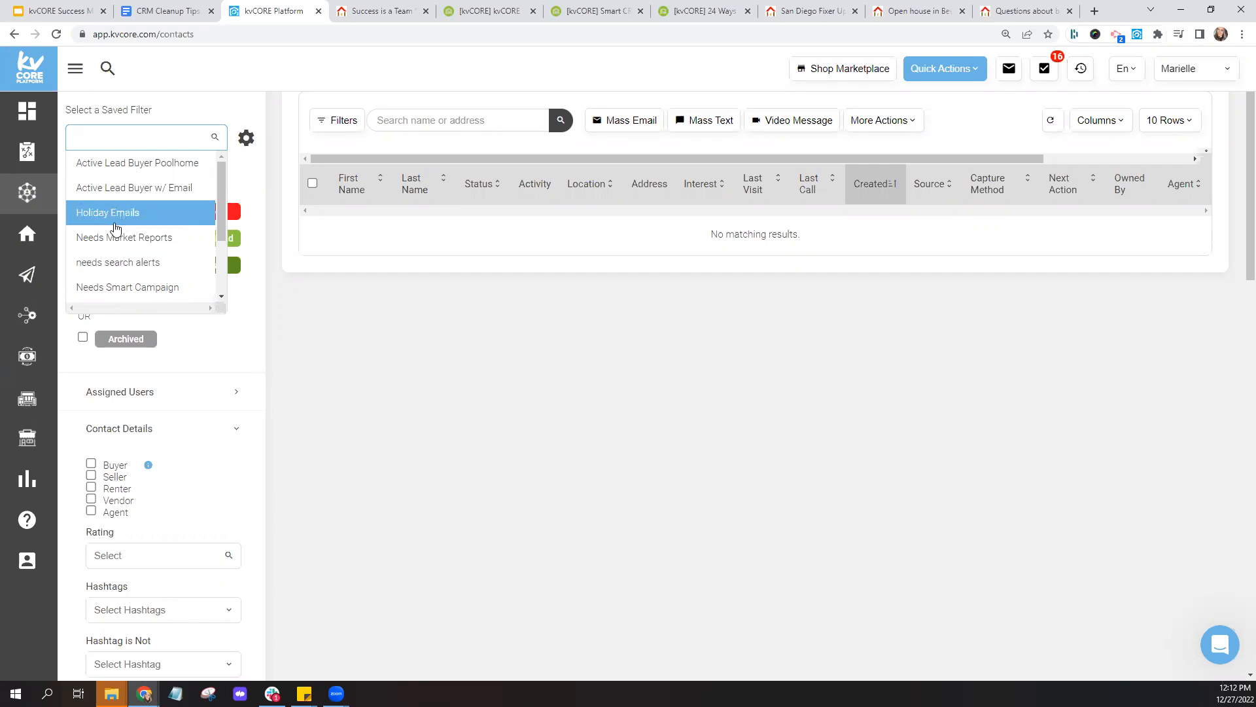
click(251, 182)
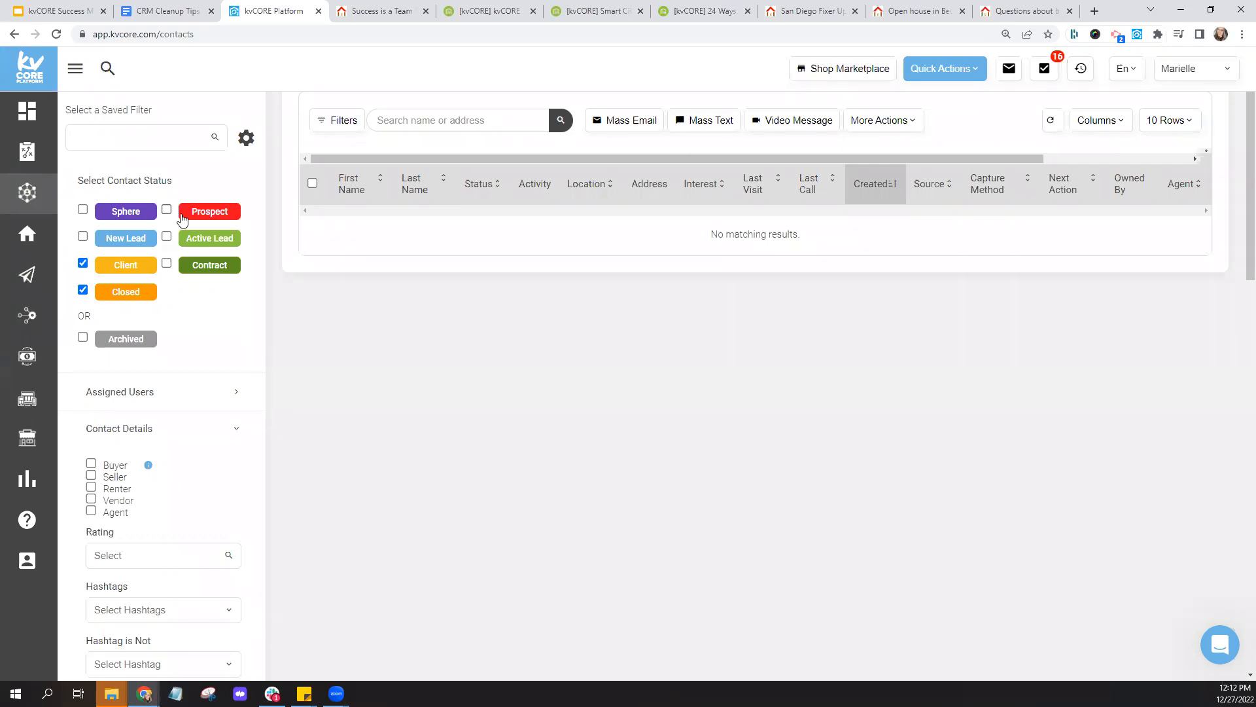
- Set the contact status filter to New Lead, Prospect and Active Lead, clearing Client and Closed
mouse_move(39, 265)
click(82, 264)
click(82, 289)
click(82, 263)
click(82, 236)
click(166, 210)
click(168, 235)
click(82, 264)
scroll(238, 333, down, 2)
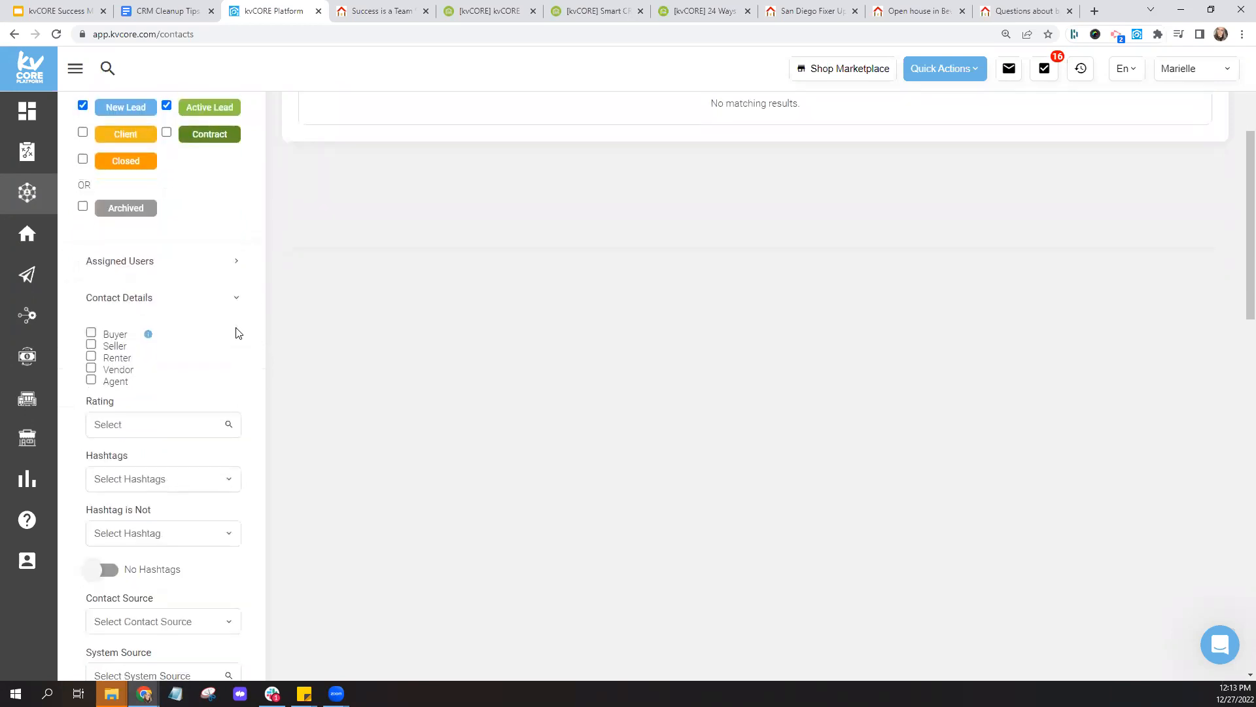
- Add the Renter contact type to the filter and open the Hashtags filter choices
click(119, 357)
scroll(174, 367, down, 2)
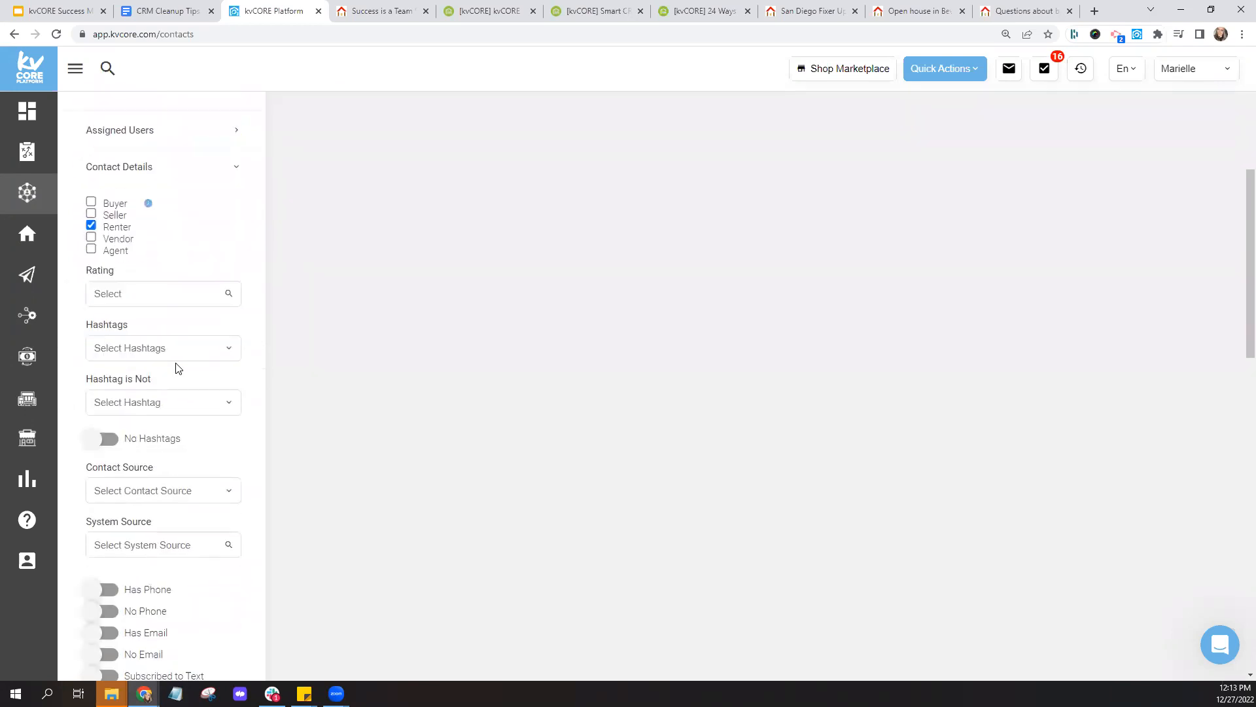
click(155, 354)
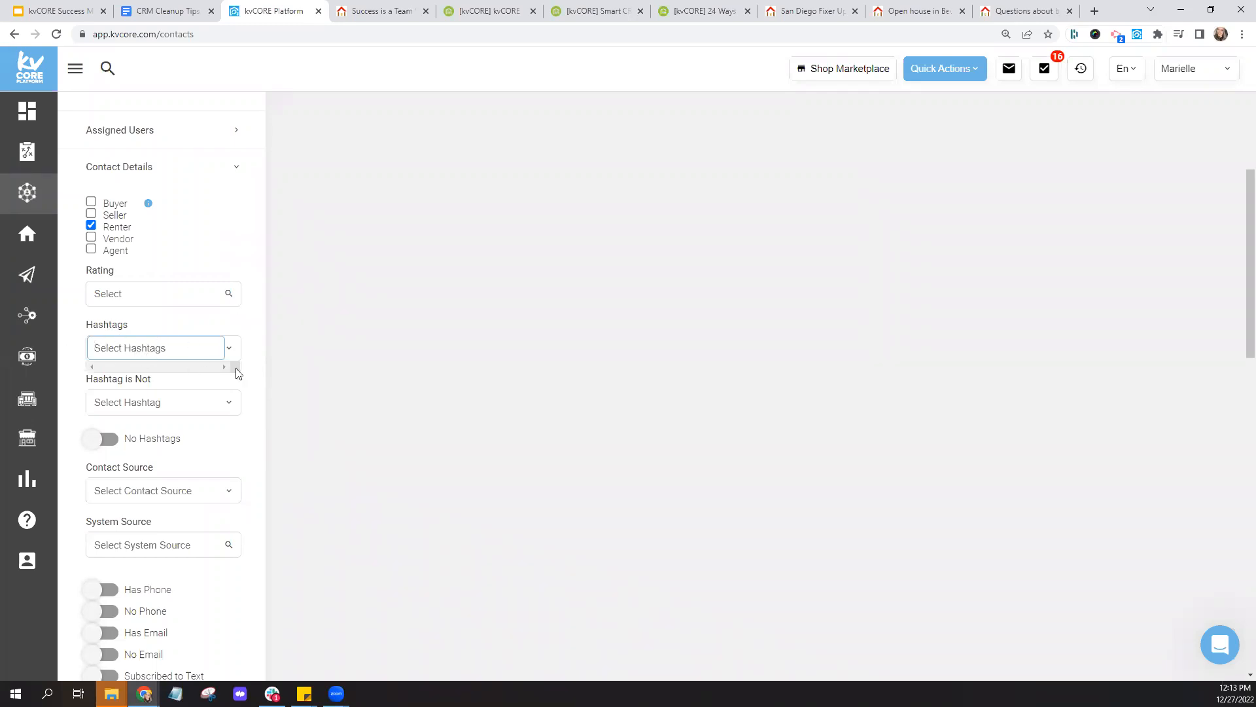
click(260, 465)
- Expand the Property Interest filters and look at the Locations filter choices
scroll(261, 465, down, 5)
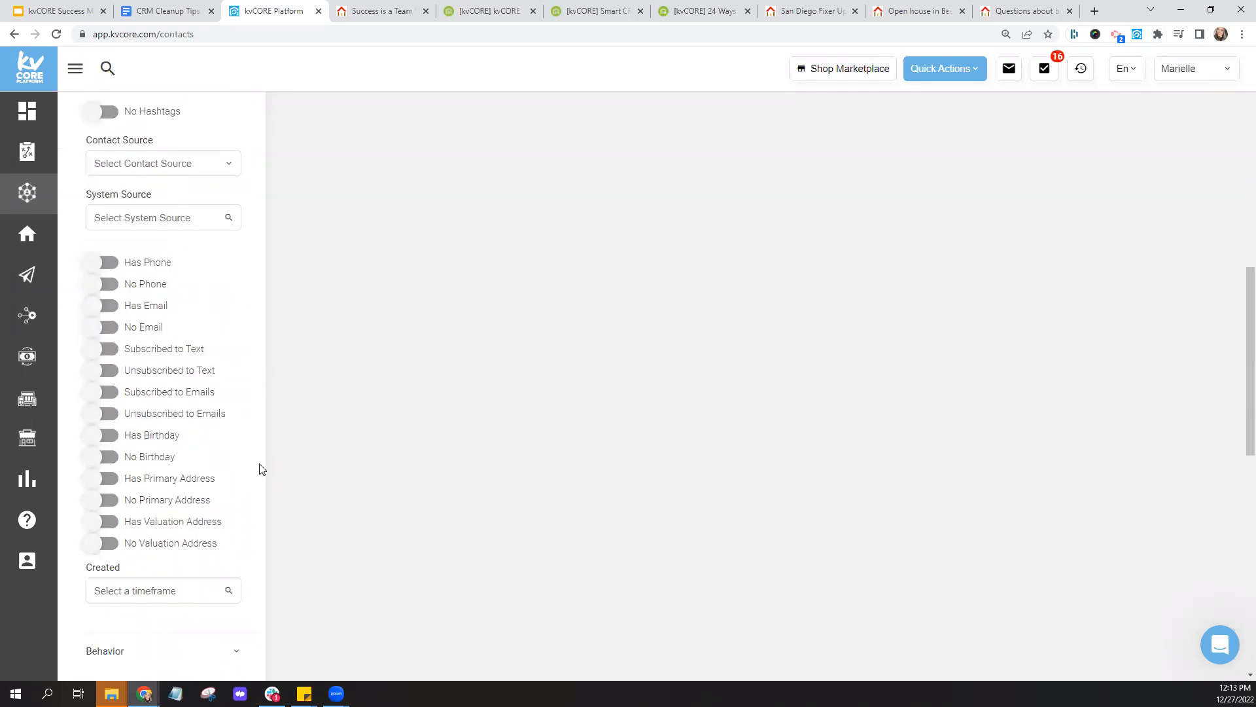
scroll(260, 468, down, 12)
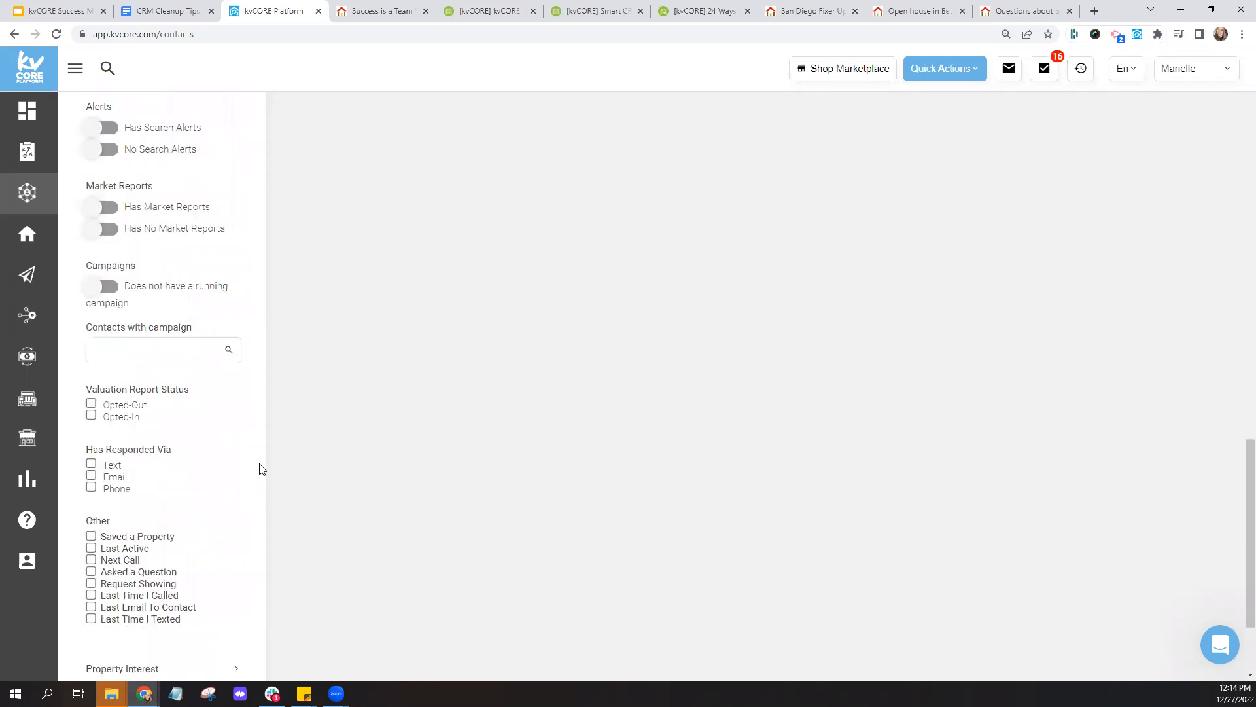
click(167, 543)
scroll(119, 296, down, 4)
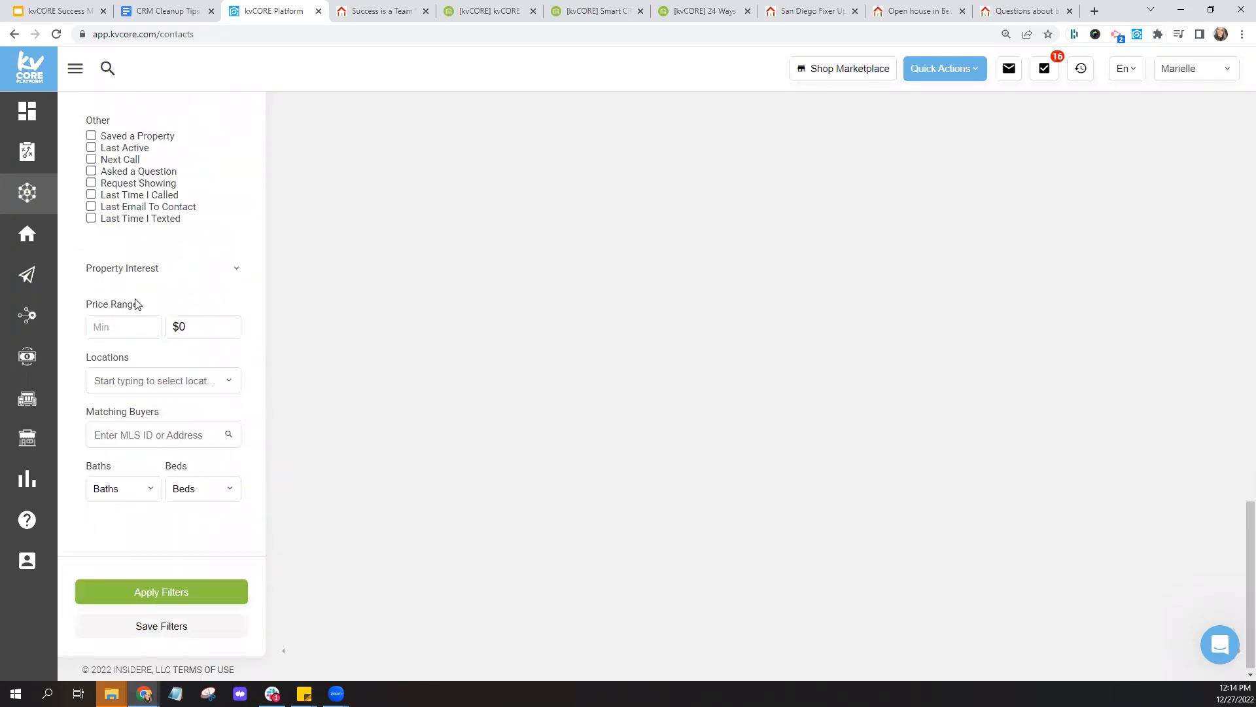
click(181, 382)
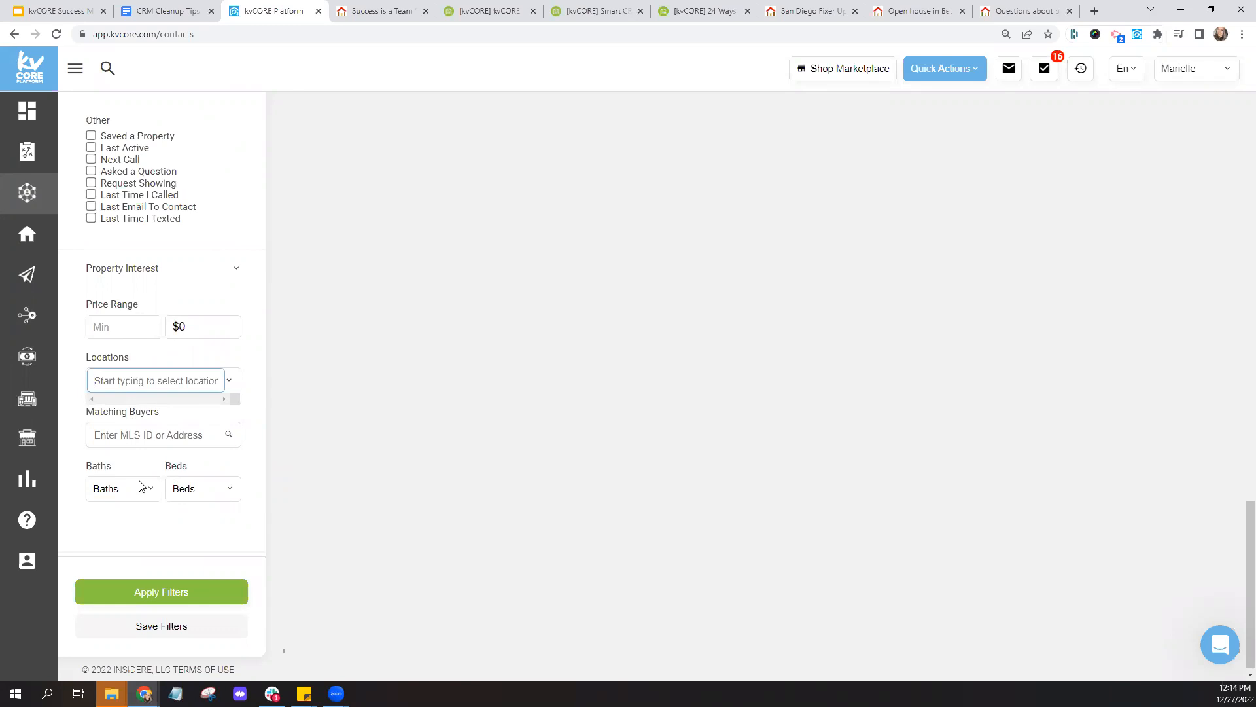
click(108, 399)
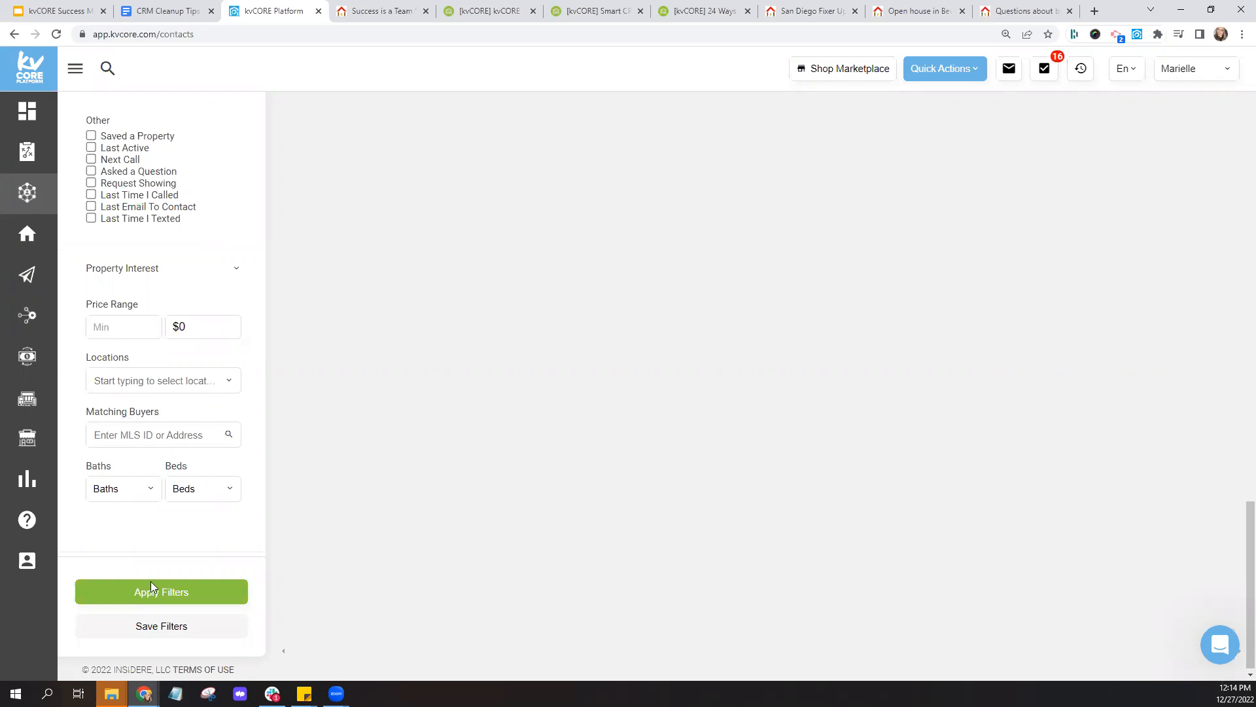
- Save the current filter set as Pet Rentals, pinned as a quick link at the top of the CRM
click(164, 638)
click(331, 204)
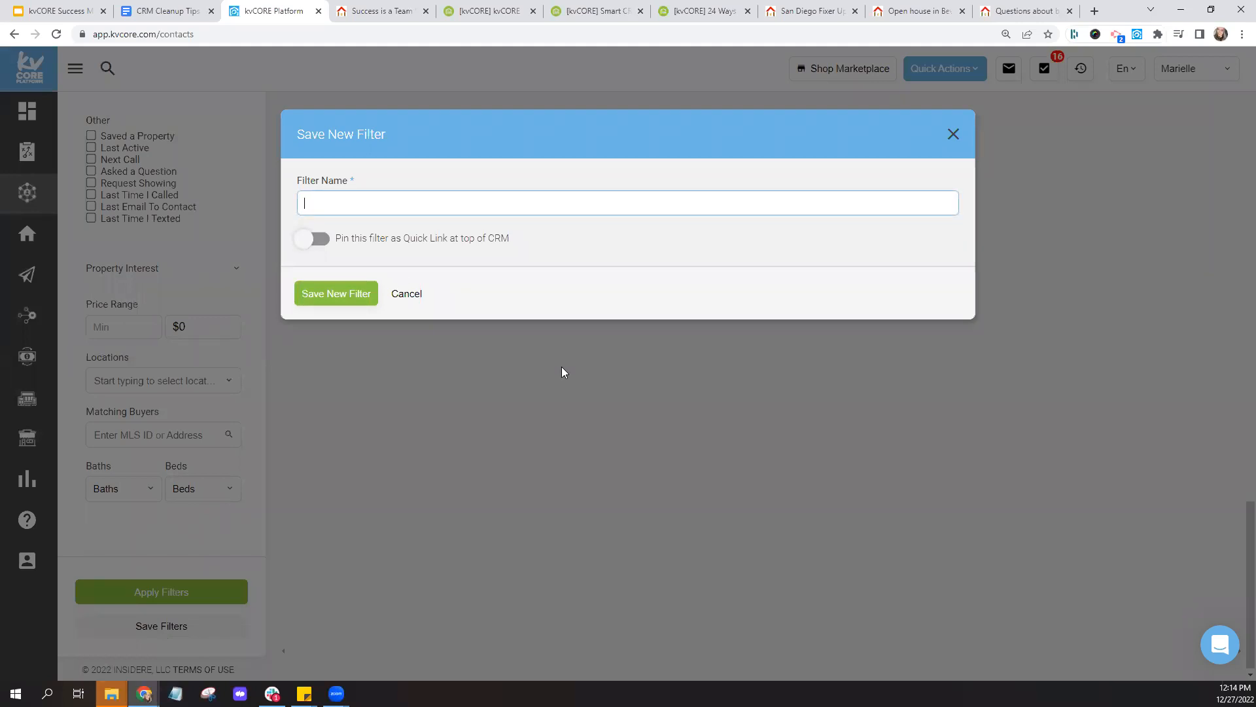
text(Pet)
text(Rentals)
click(310, 239)
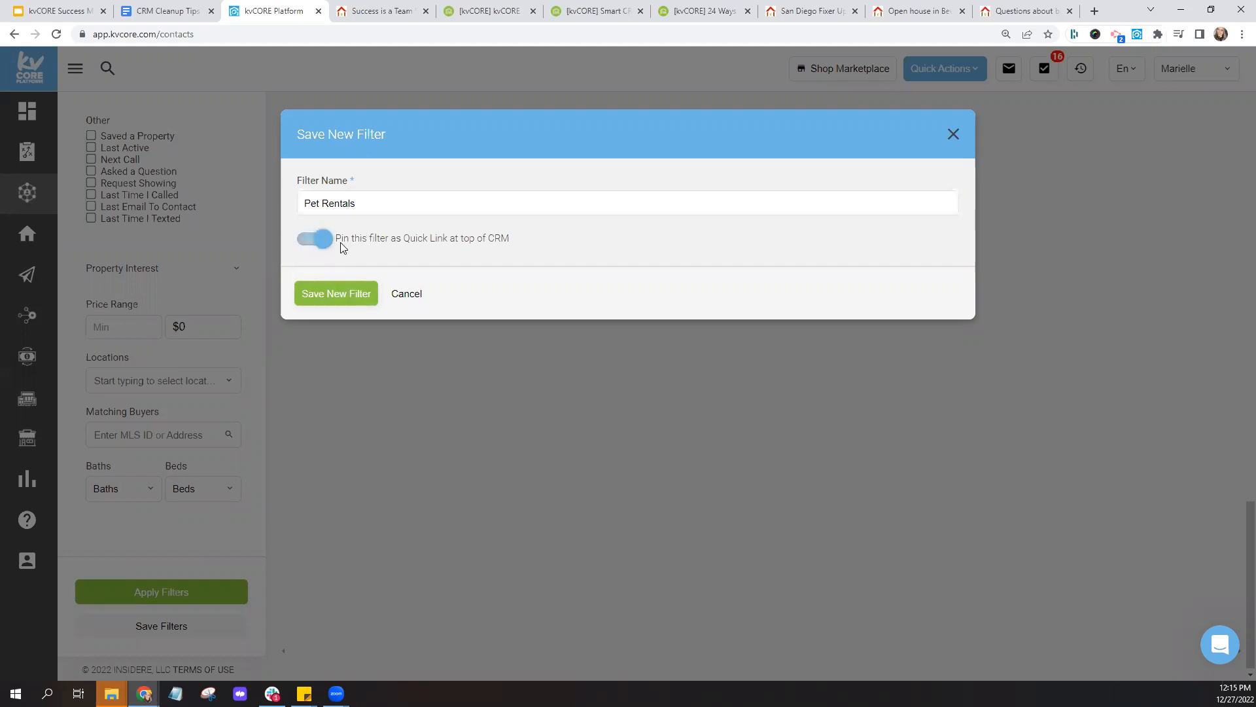
drag(336, 242, 519, 244)
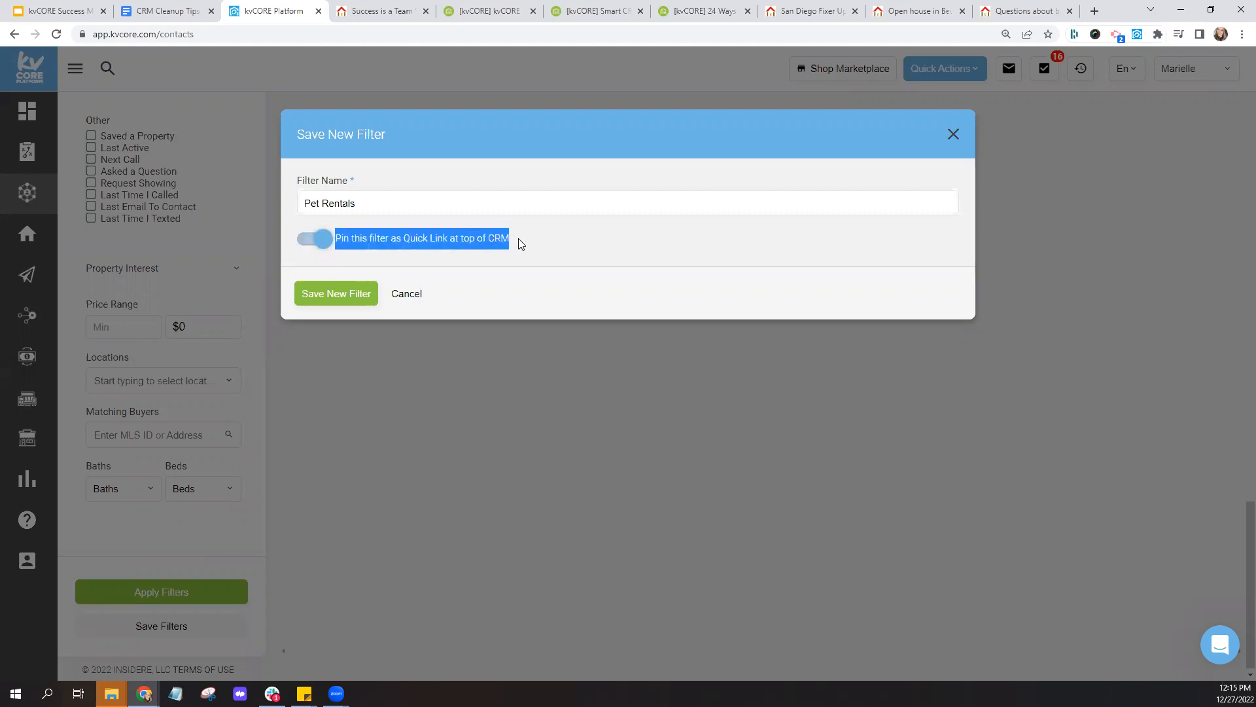
click(454, 246)
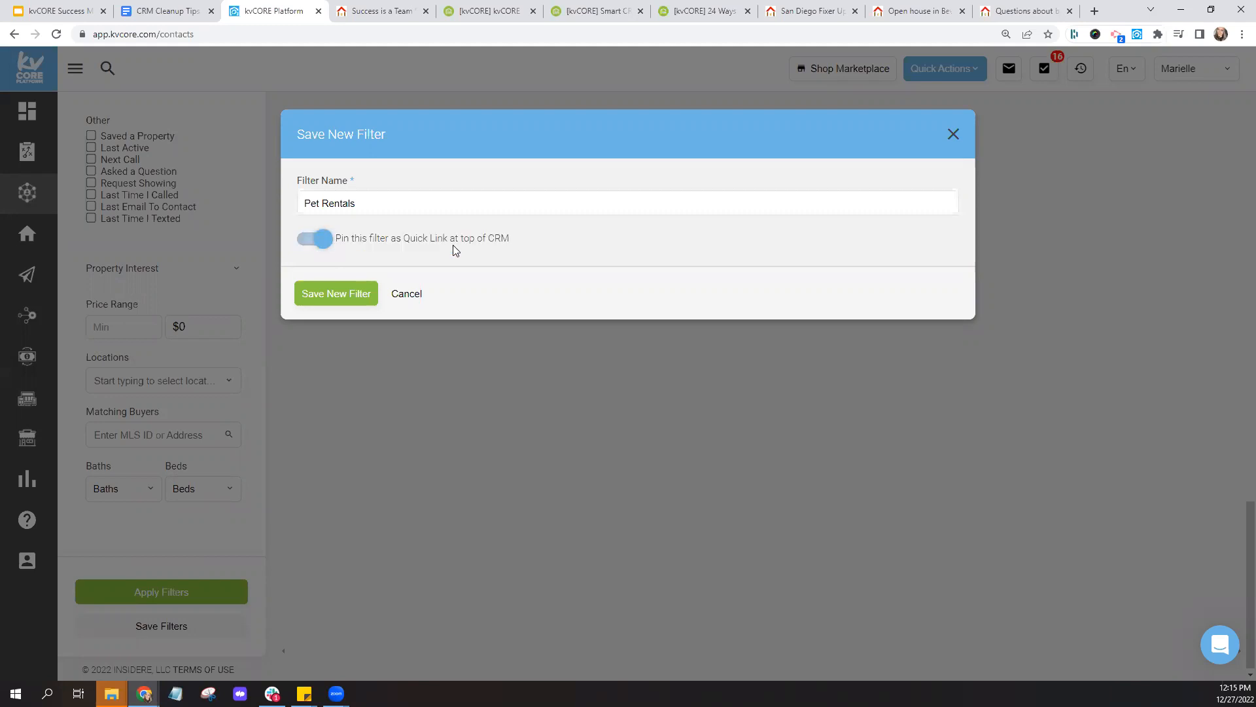
click(329, 295)
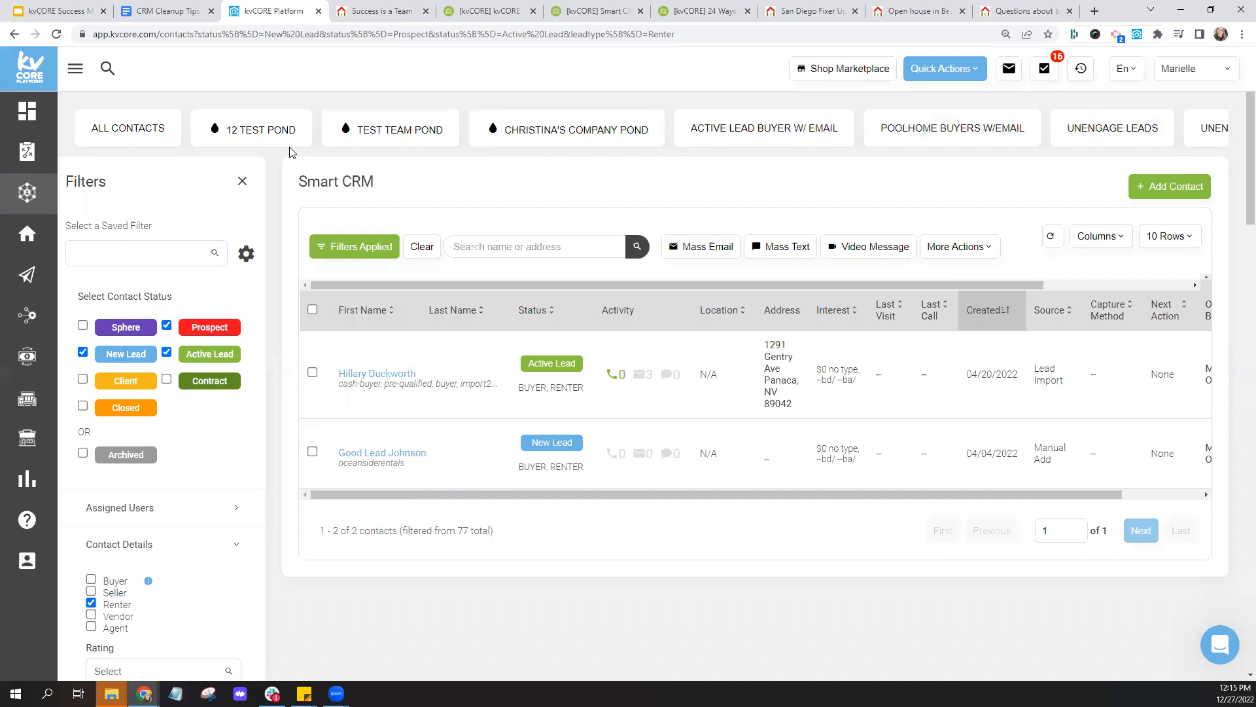
- Check the pinned filters listed under Smart CRM and close the filter options
mouse_move(32, 204)
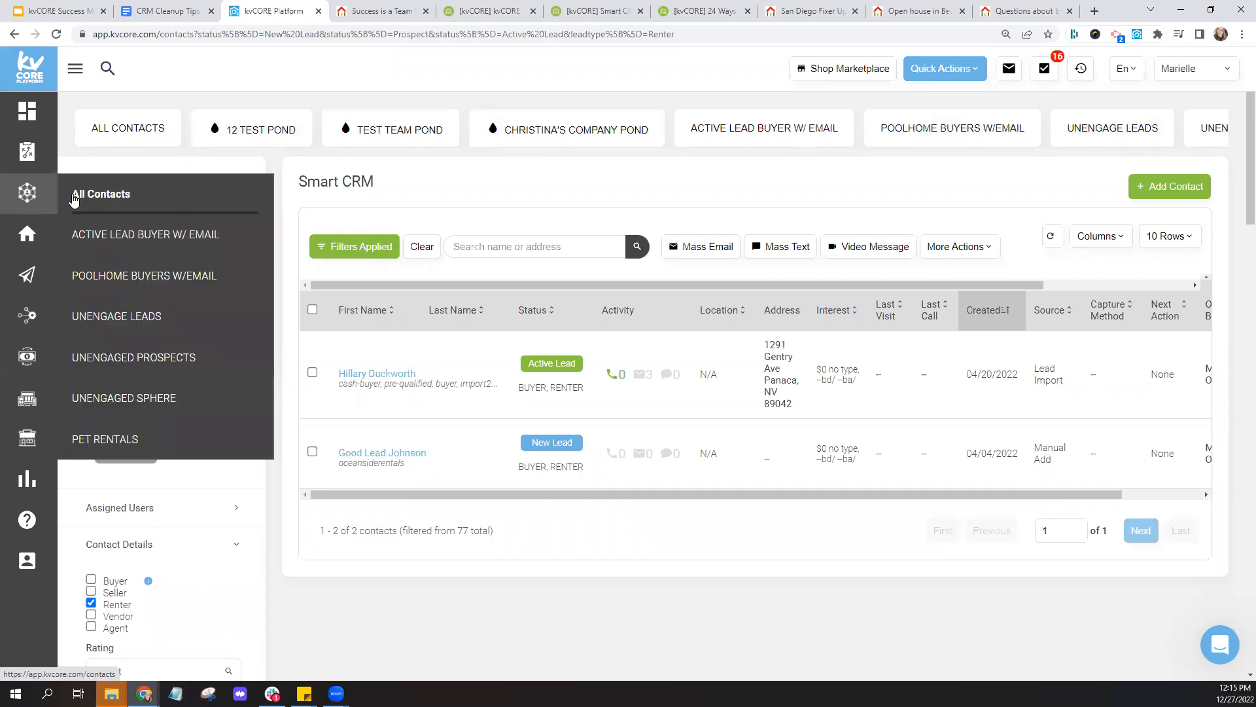
click(26, 203)
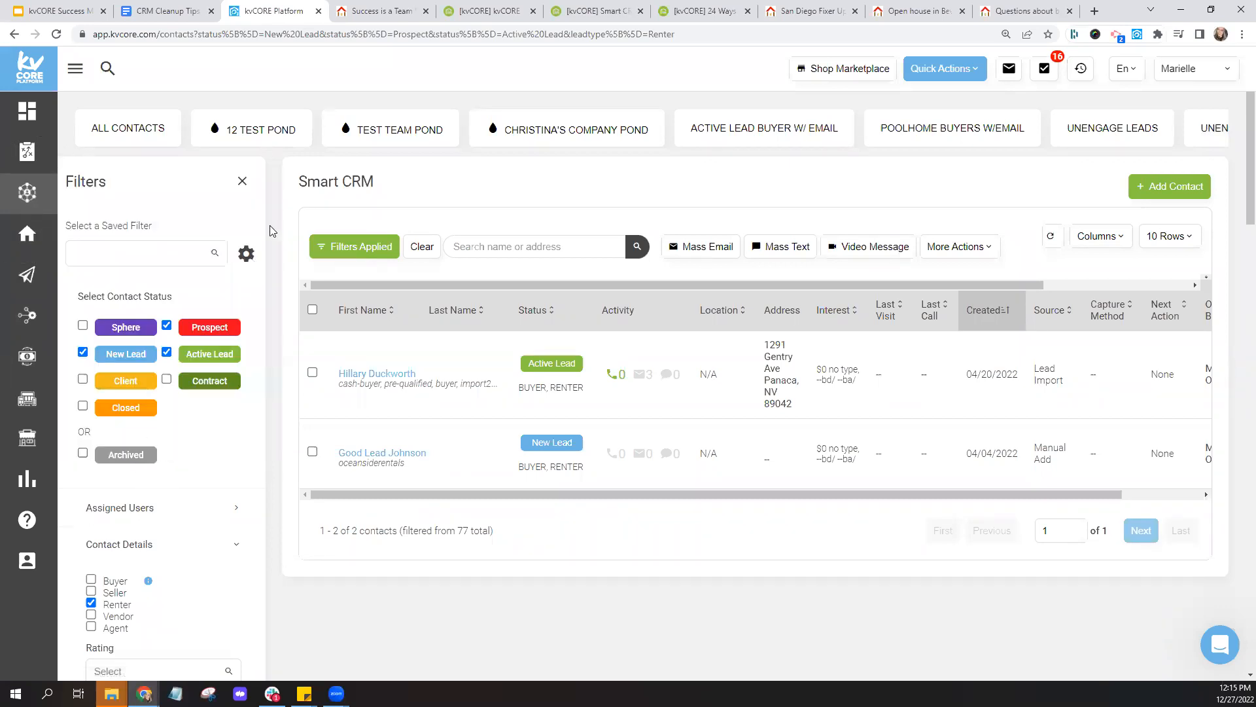
click(242, 182)
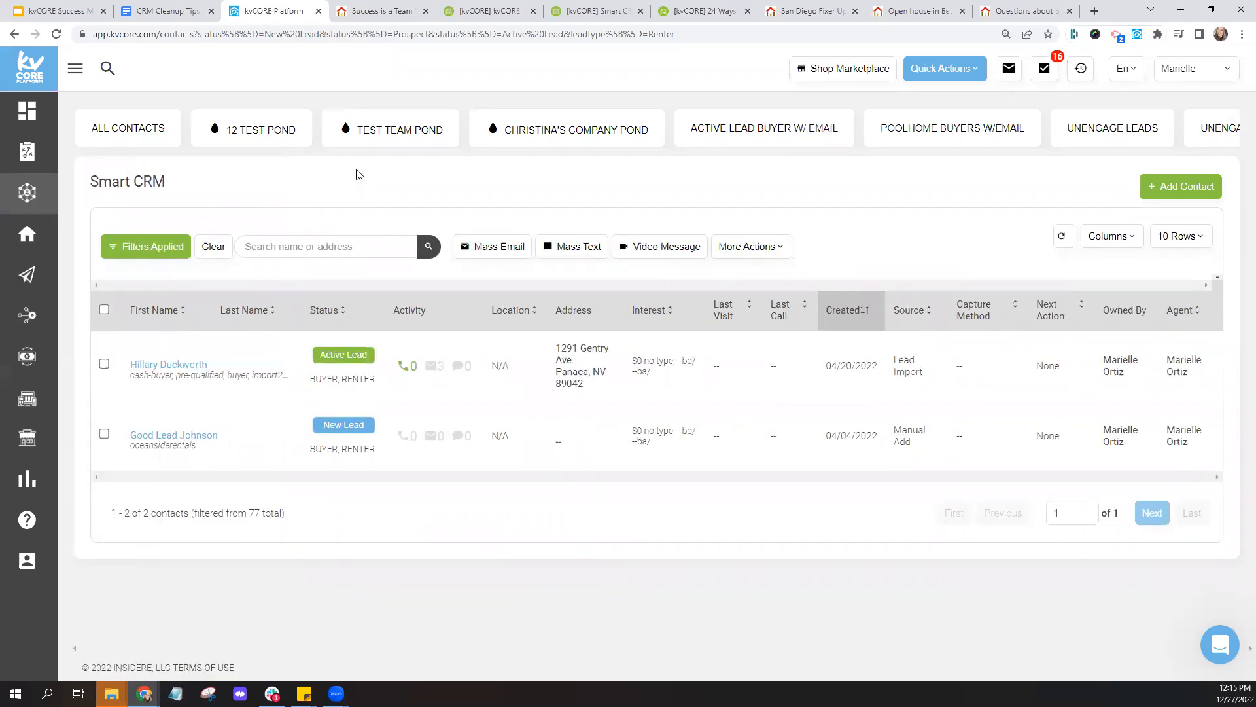
- Review Part 1 of the CRM Cleanup Tips document in Google Docs and return to kvCORE
click(182, 14)
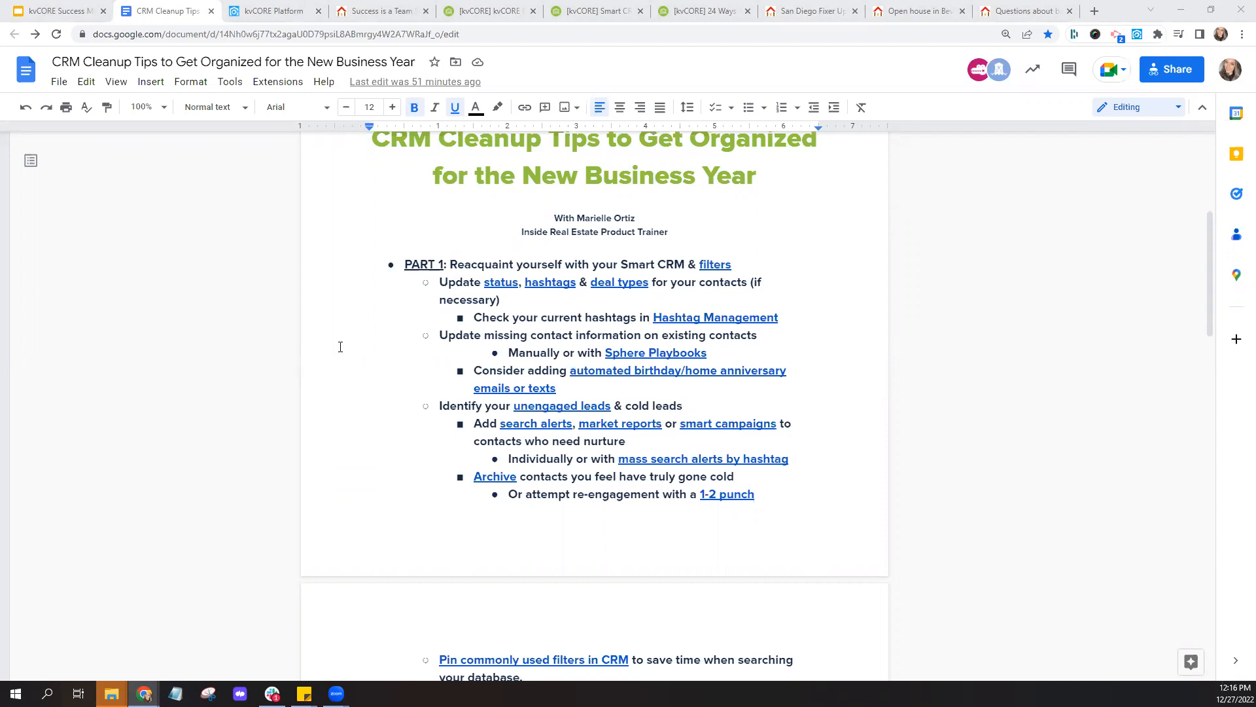
scroll(340, 346, down, 1)
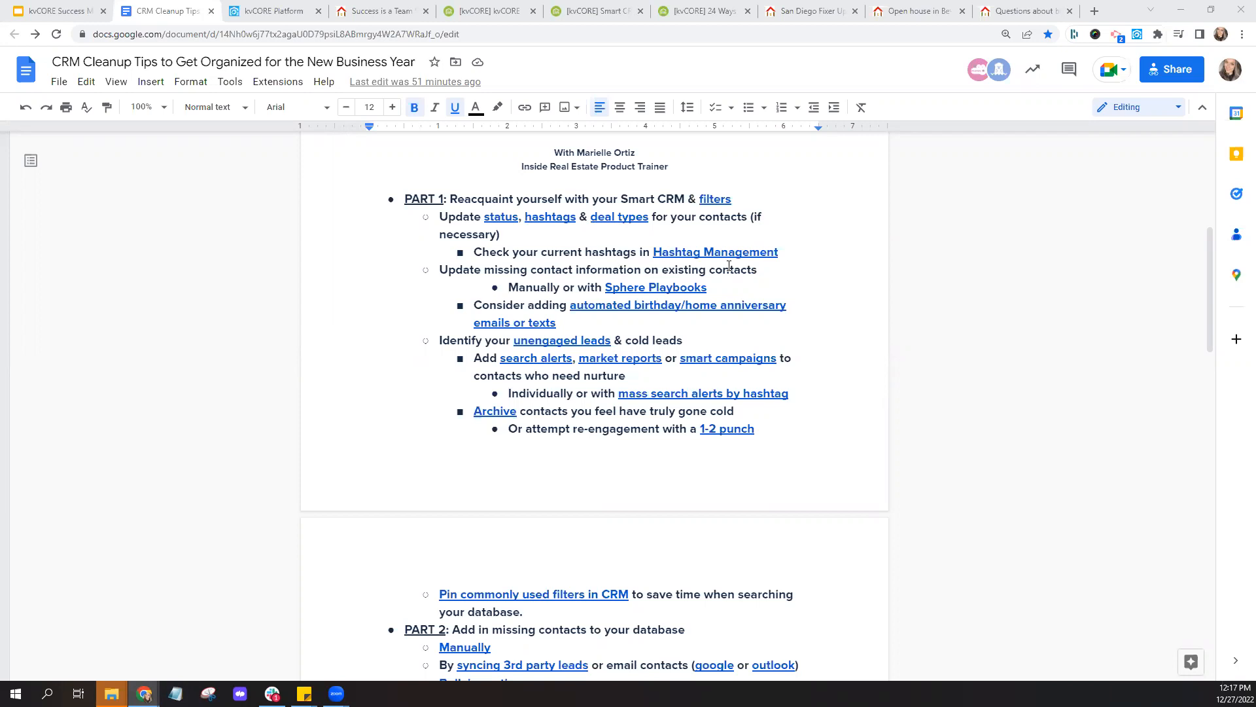
click(286, 16)
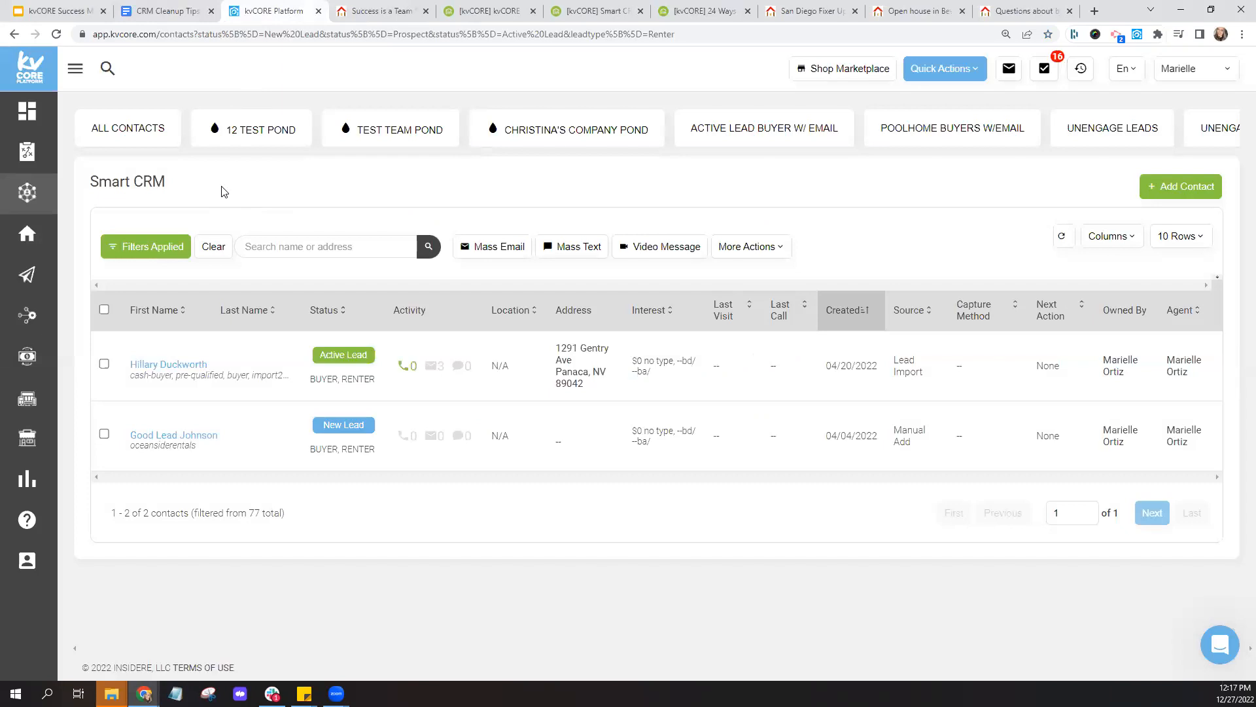
- Open the kvCORE Marketing page in a new browser tab and switch to it
click(76, 68)
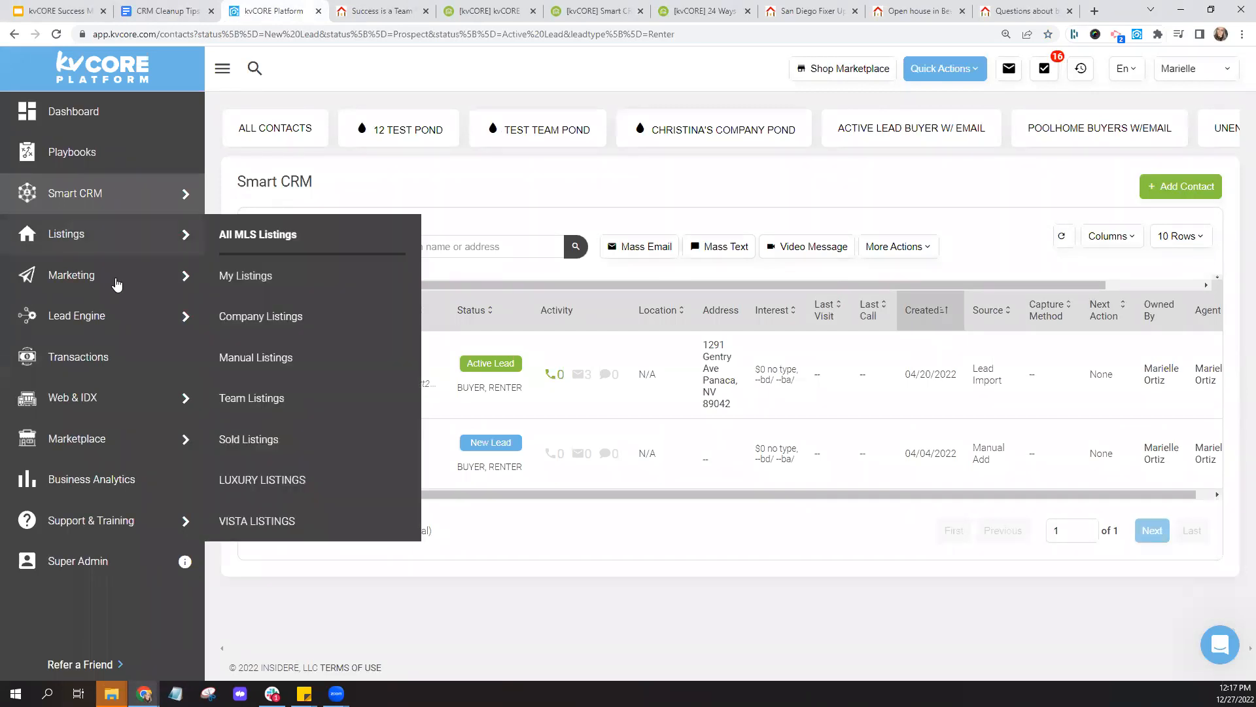
mouse_move(116, 283)
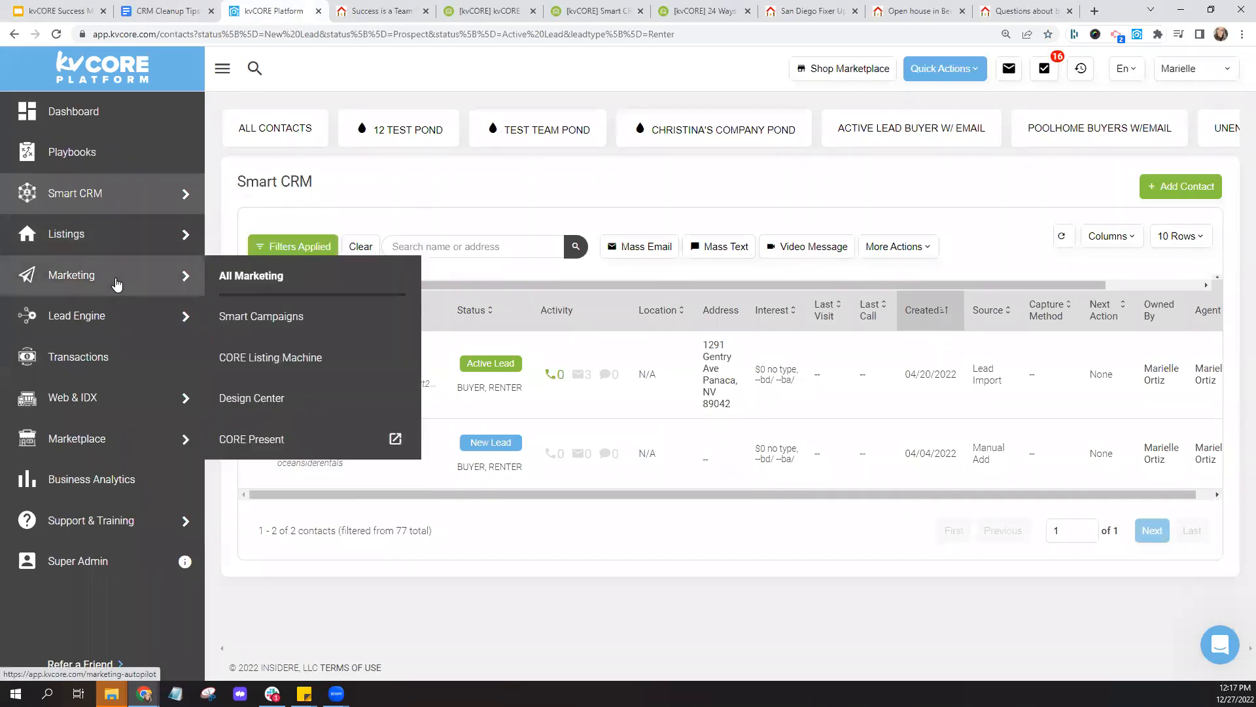
right_click(81, 291)
click(112, 303)
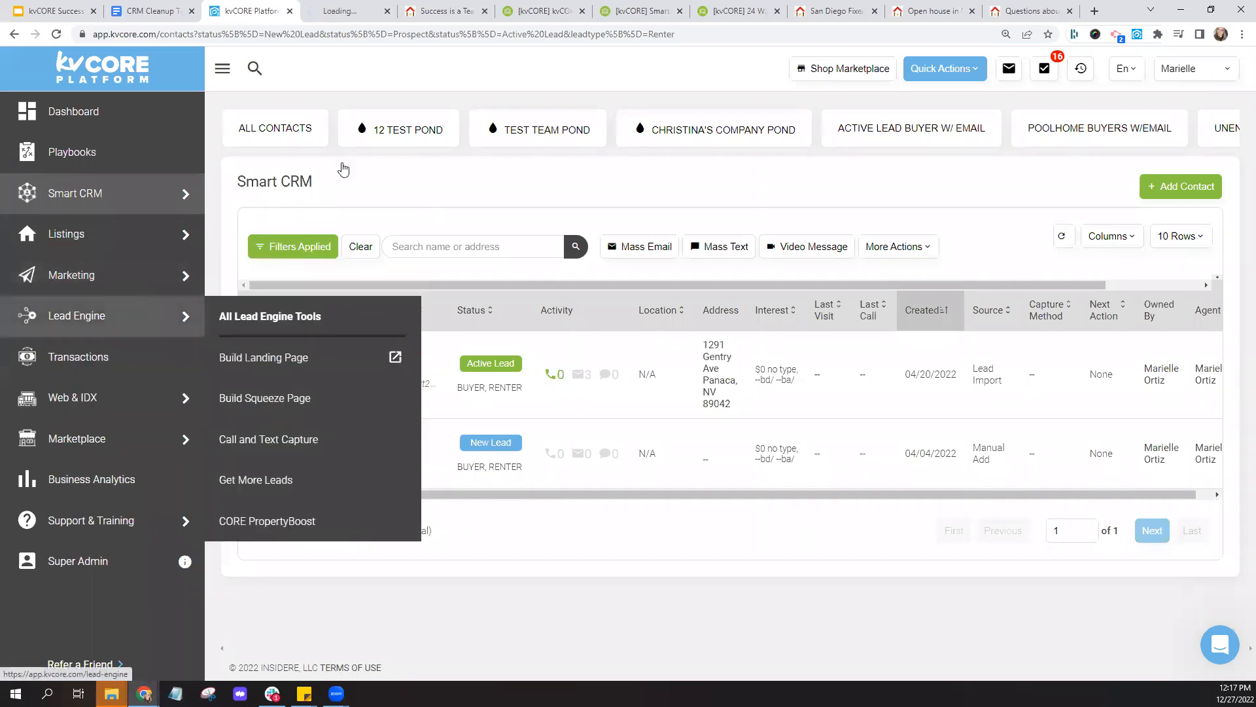
click(351, 14)
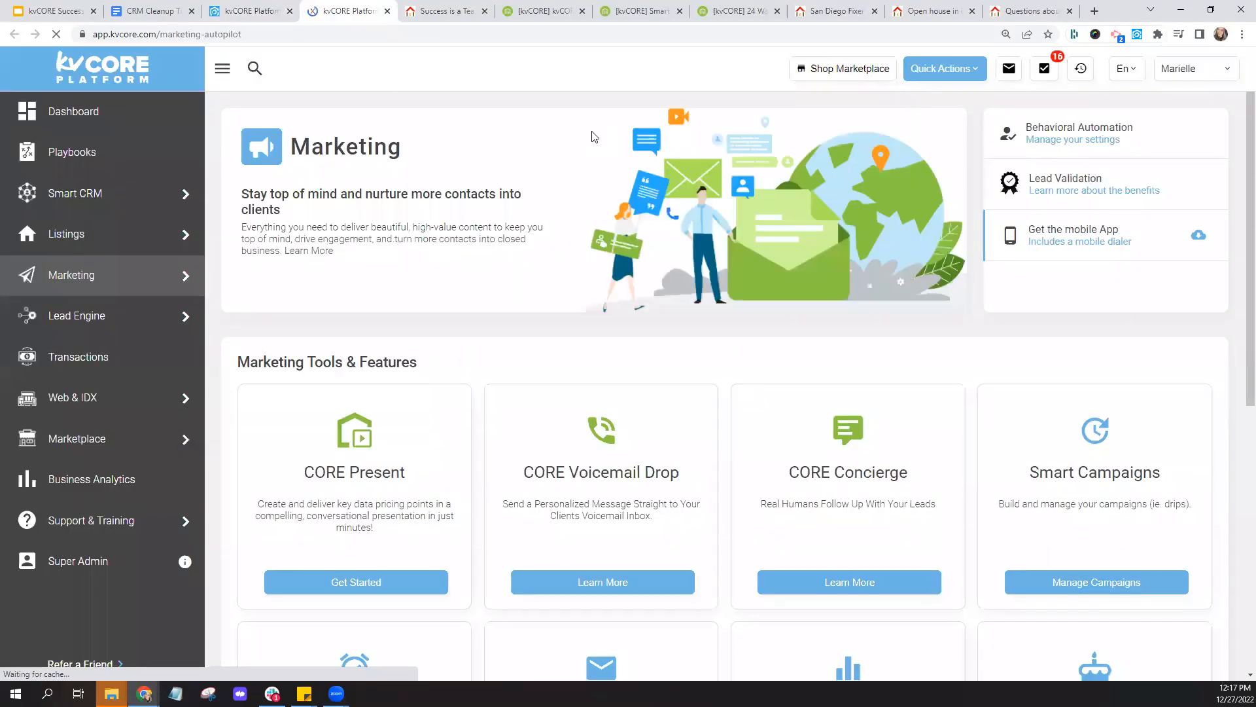
- Open the hashtag list from Hashtag Management in the marketing tools
scroll(691, 175, down, 2)
scroll(690, 172, down, 5)
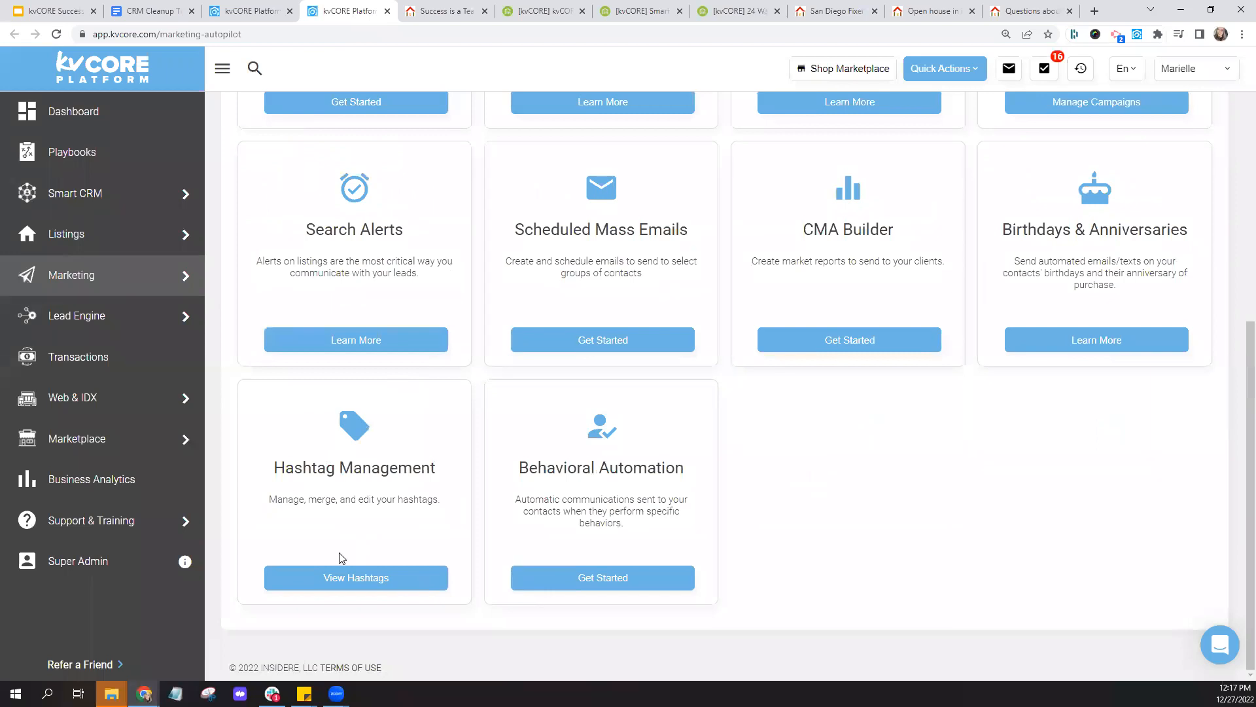
click(355, 589)
click(355, 589)
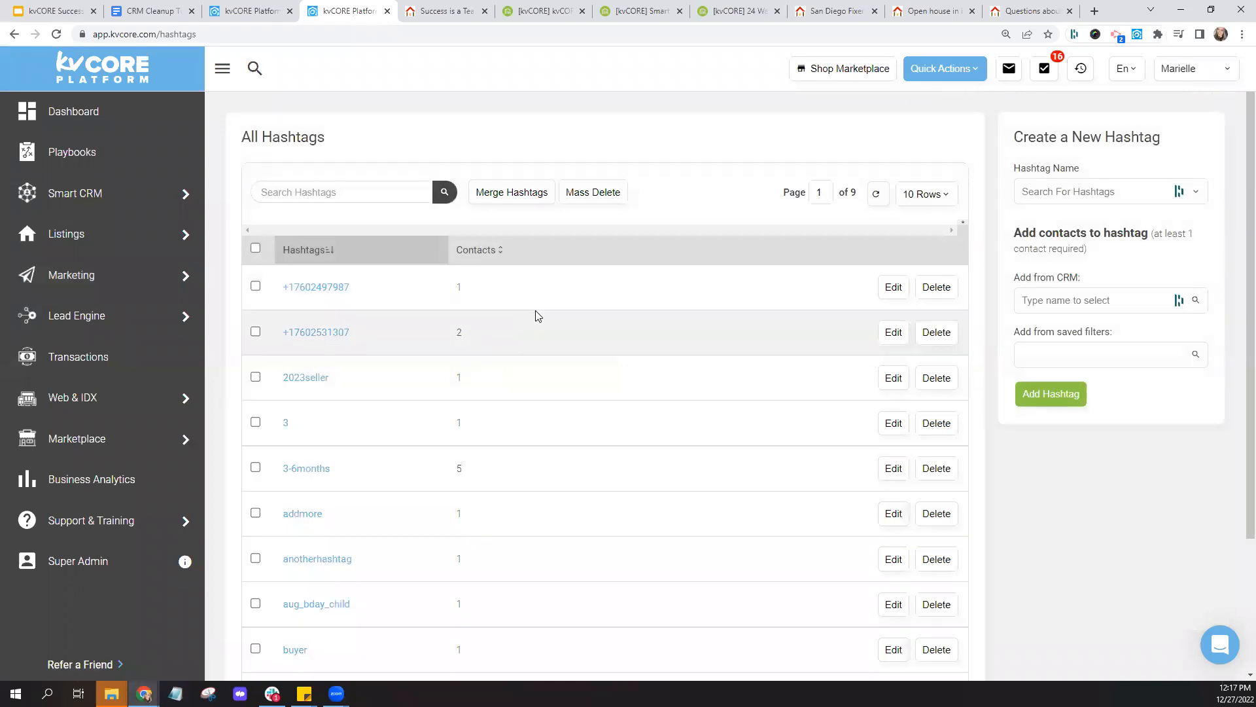
- Examine the first two pages of hashtags for similar or duplicate entries
scroll(538, 316, down, 3)
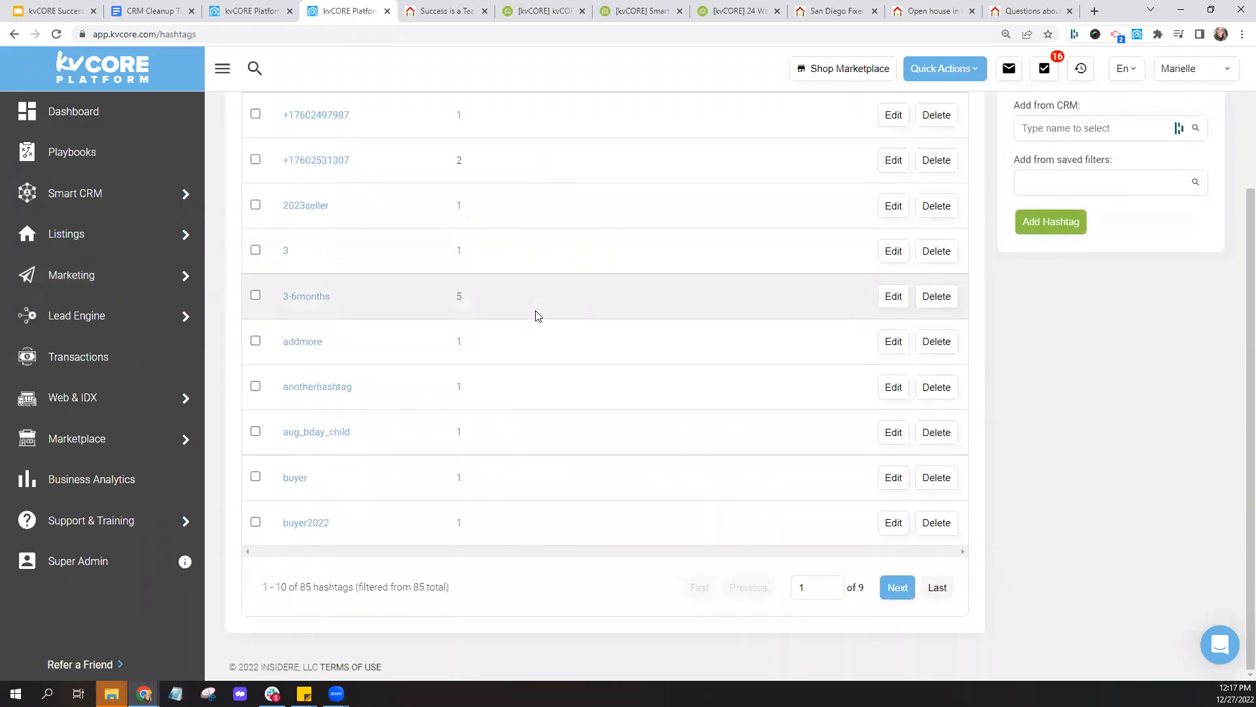
scroll(535, 316, up, 3)
scroll(535, 316, down, 3)
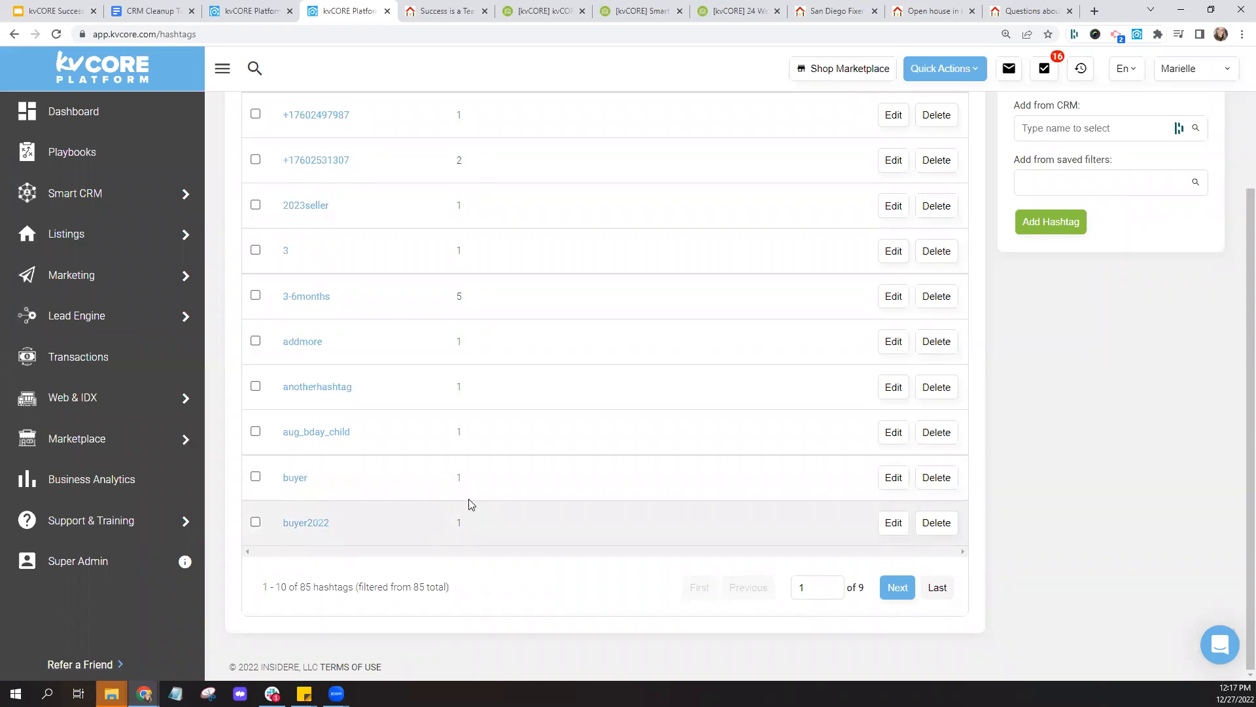
scroll(477, 458, up, 3)
scroll(523, 545, down, 2)
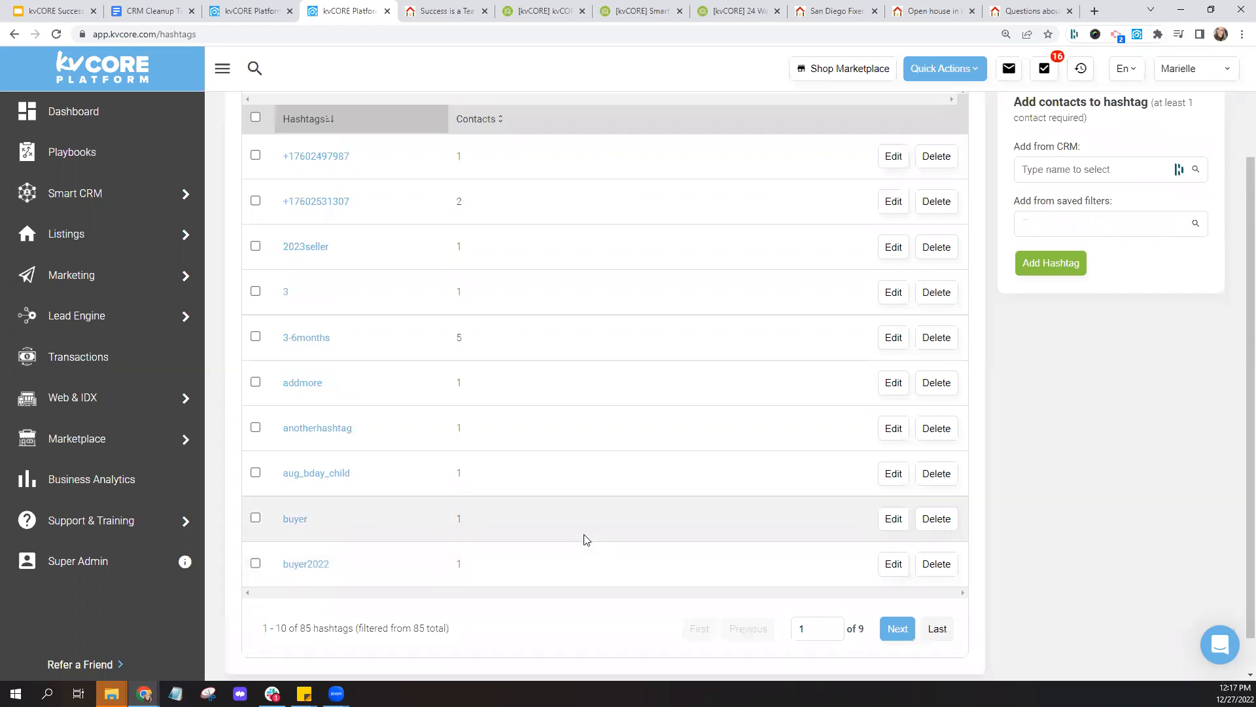
scroll(586, 539, up, 1)
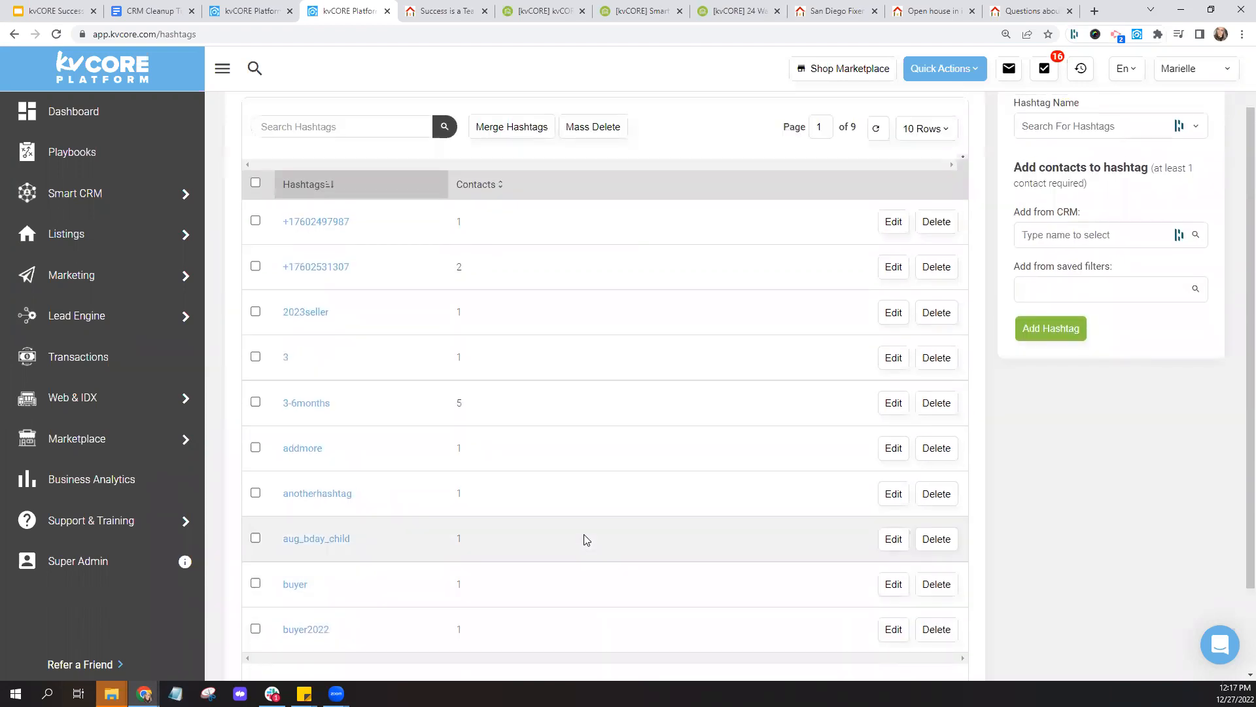
scroll(617, 539, down, 2)
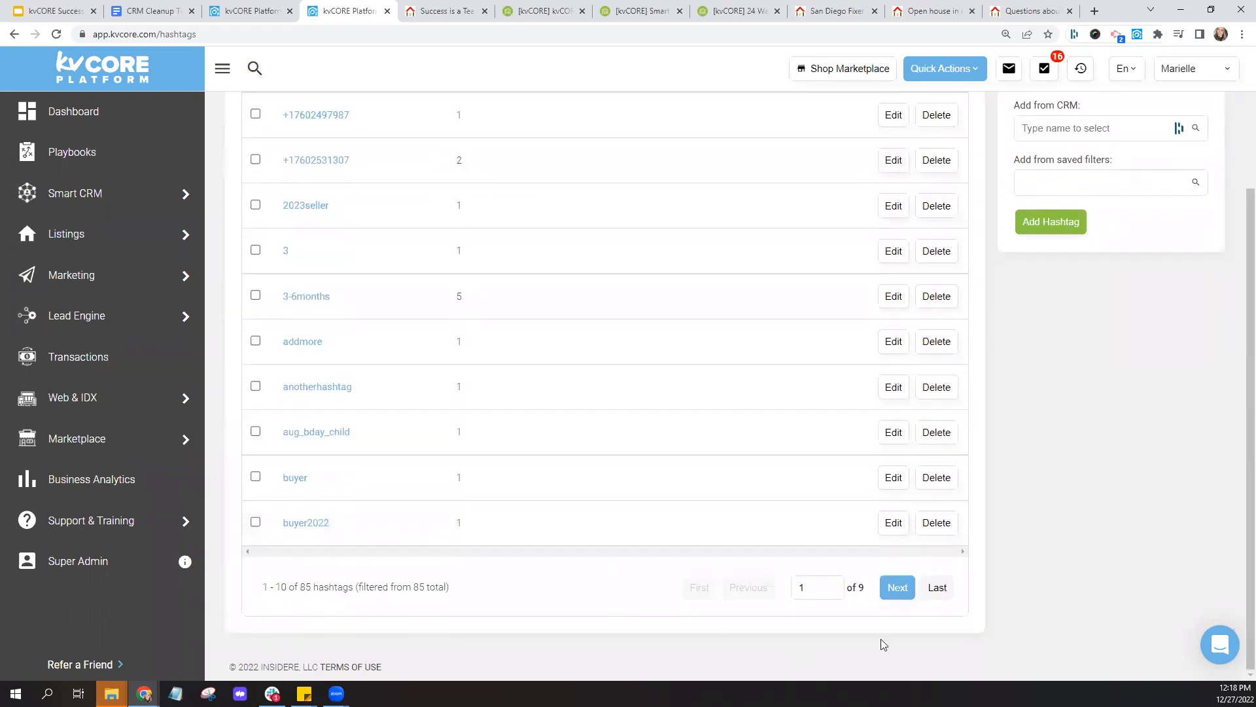
click(902, 584)
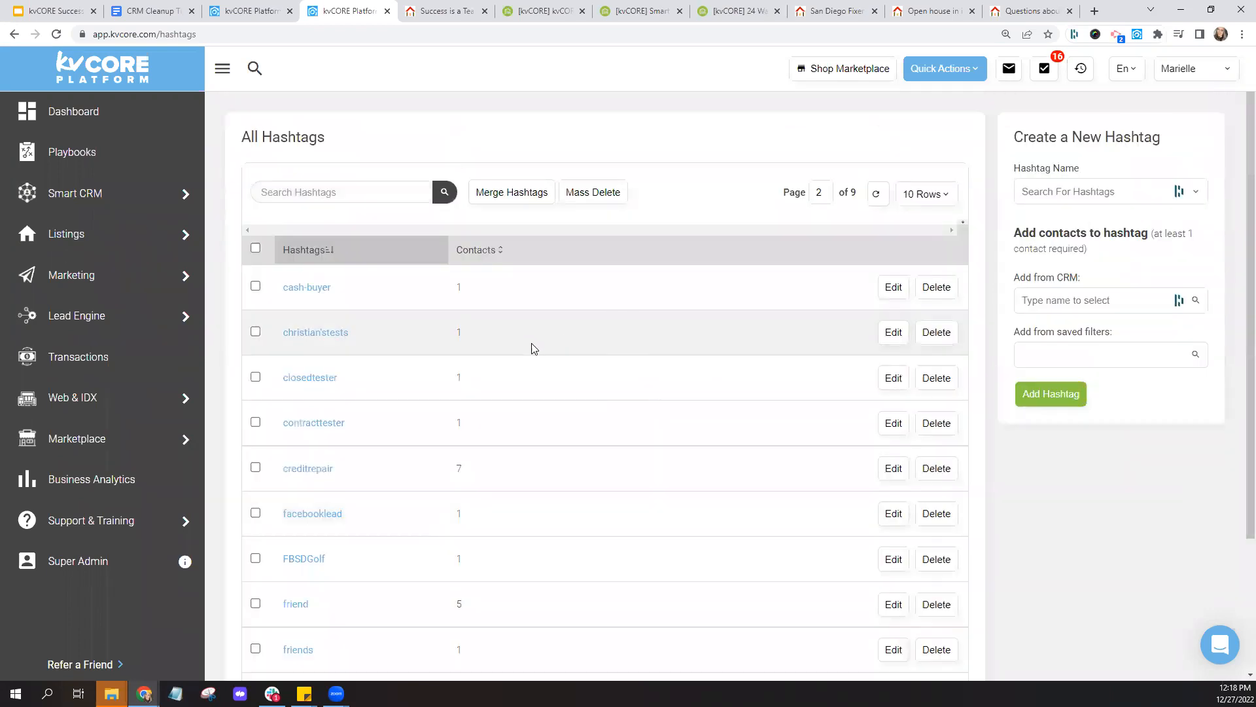
scroll(528, 363, down, 1)
scroll(529, 364, down, 2)
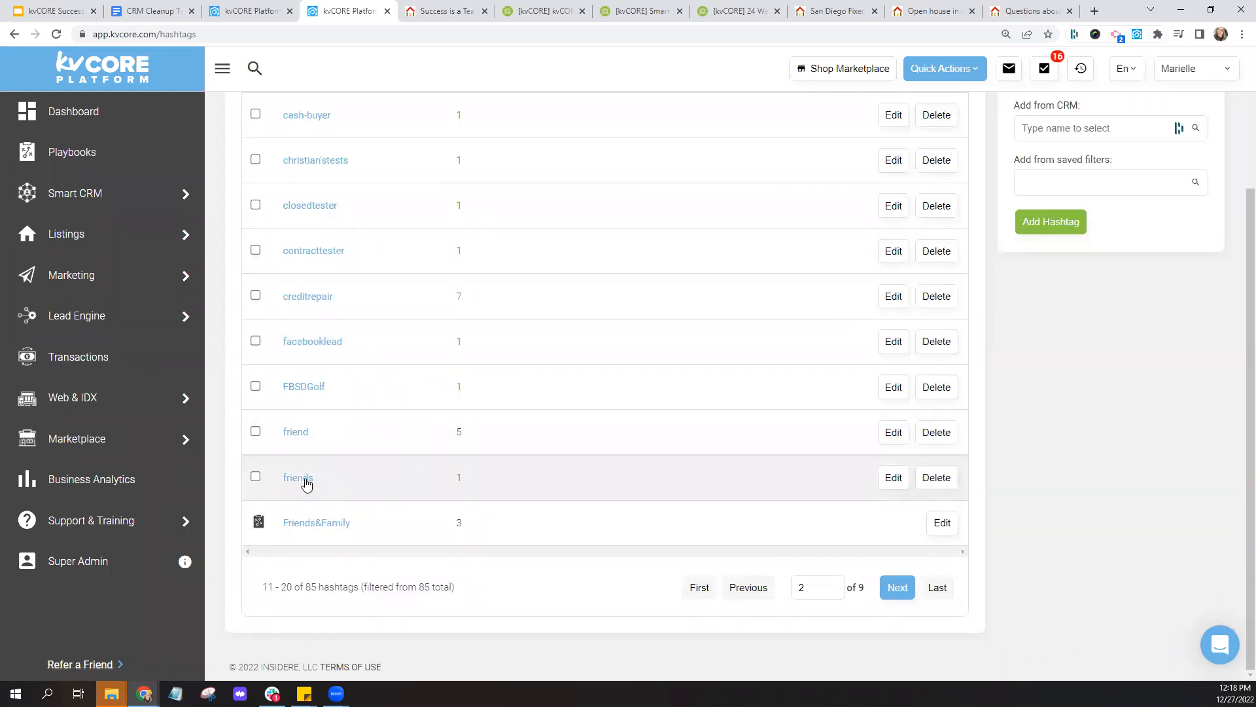
- Merge the friend and friends hashtags into a single hashtag named friend and confirm the merge
click(255, 431)
click(255, 475)
mouse_move(258, 531)
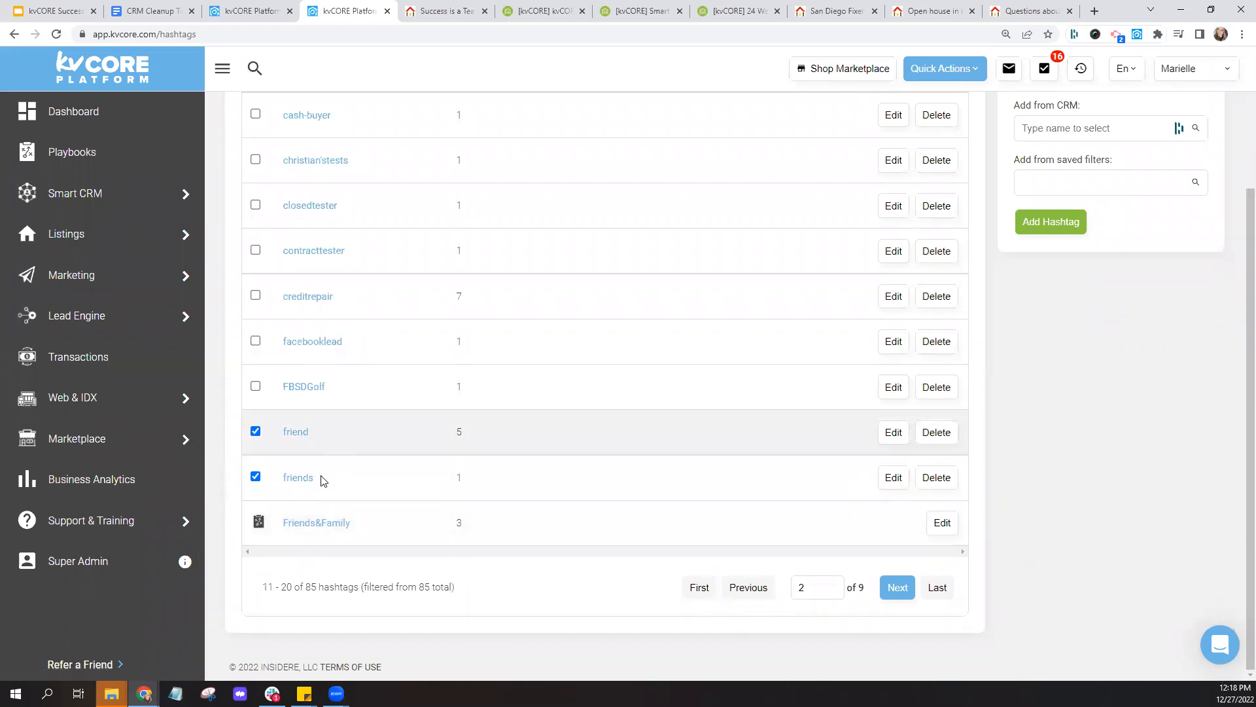
scroll(496, 477, up, 3)
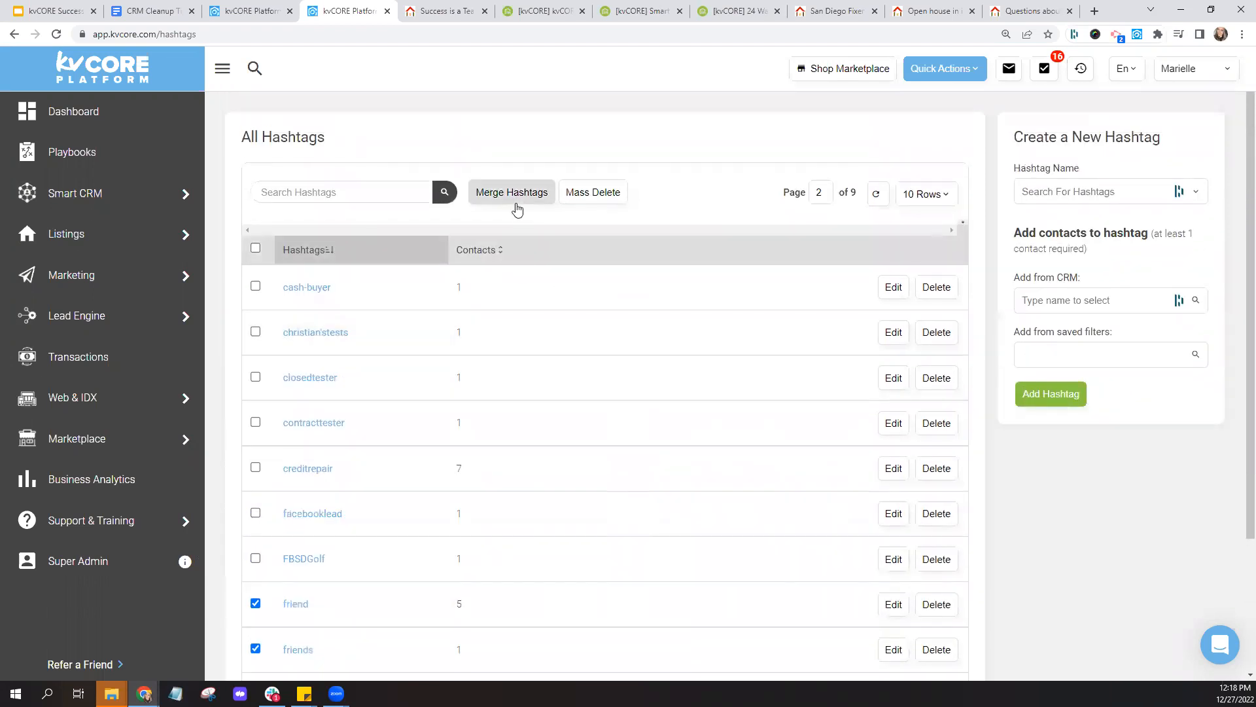
click(516, 194)
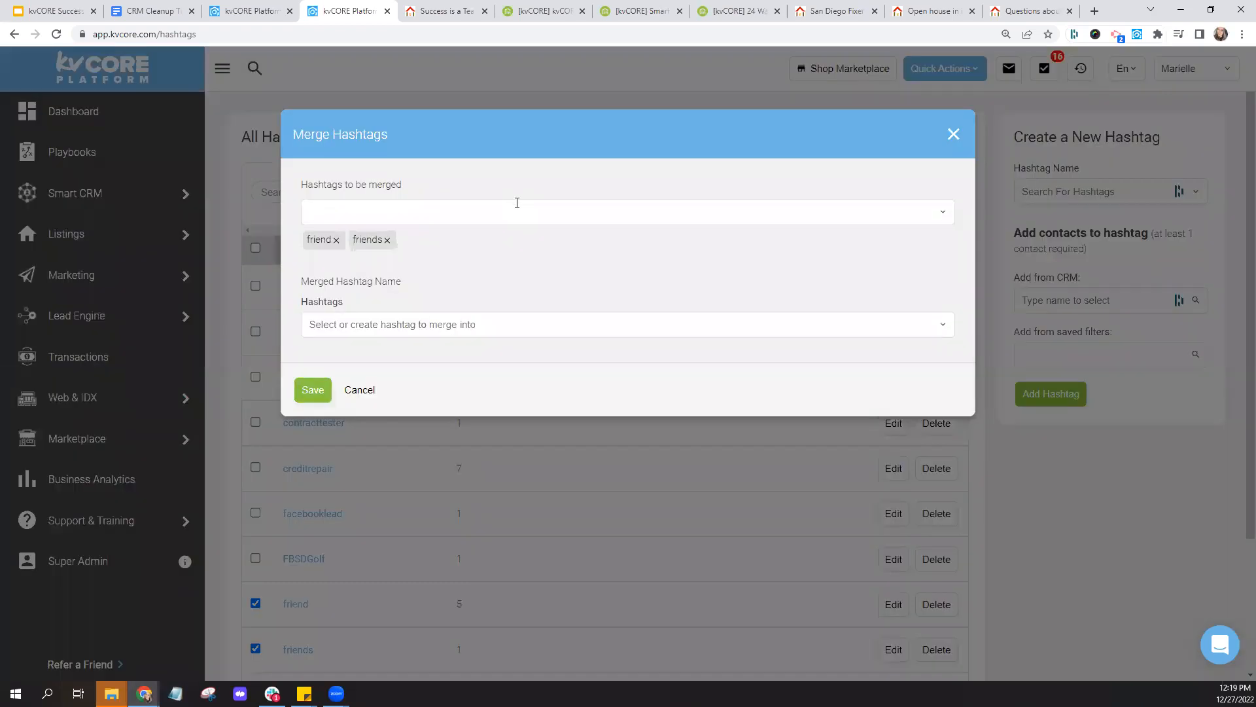
click(452, 325)
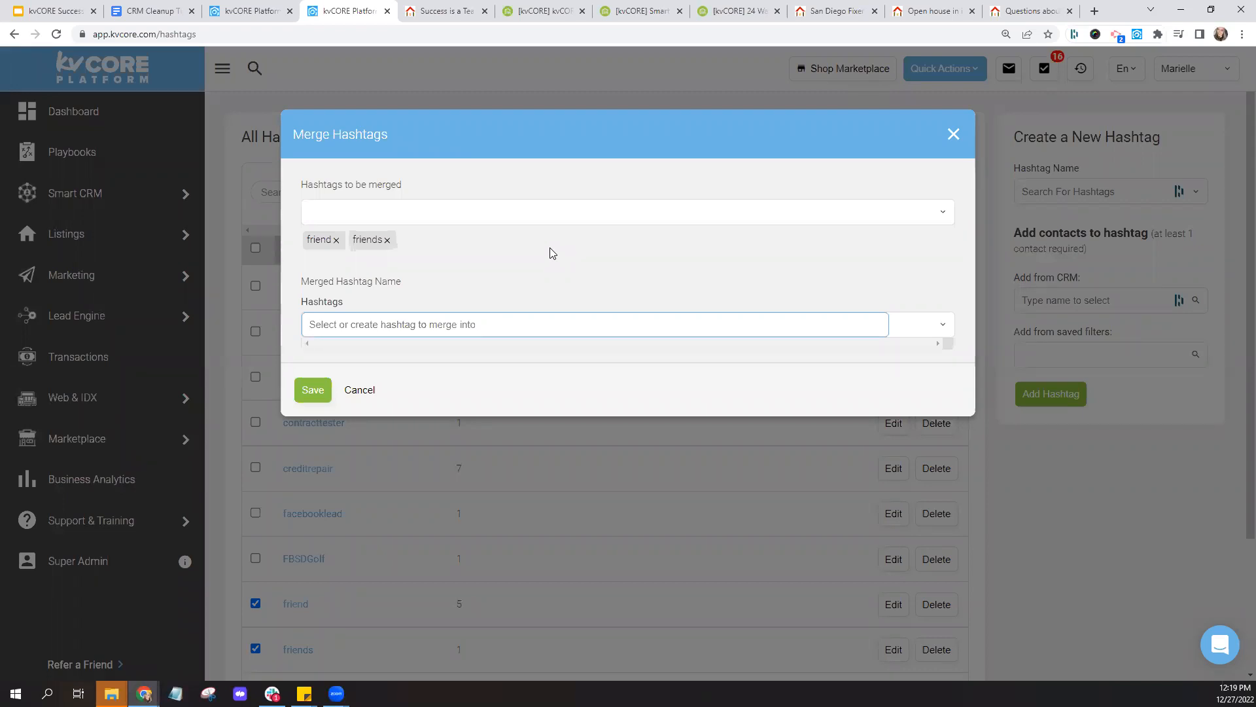
text(friend)
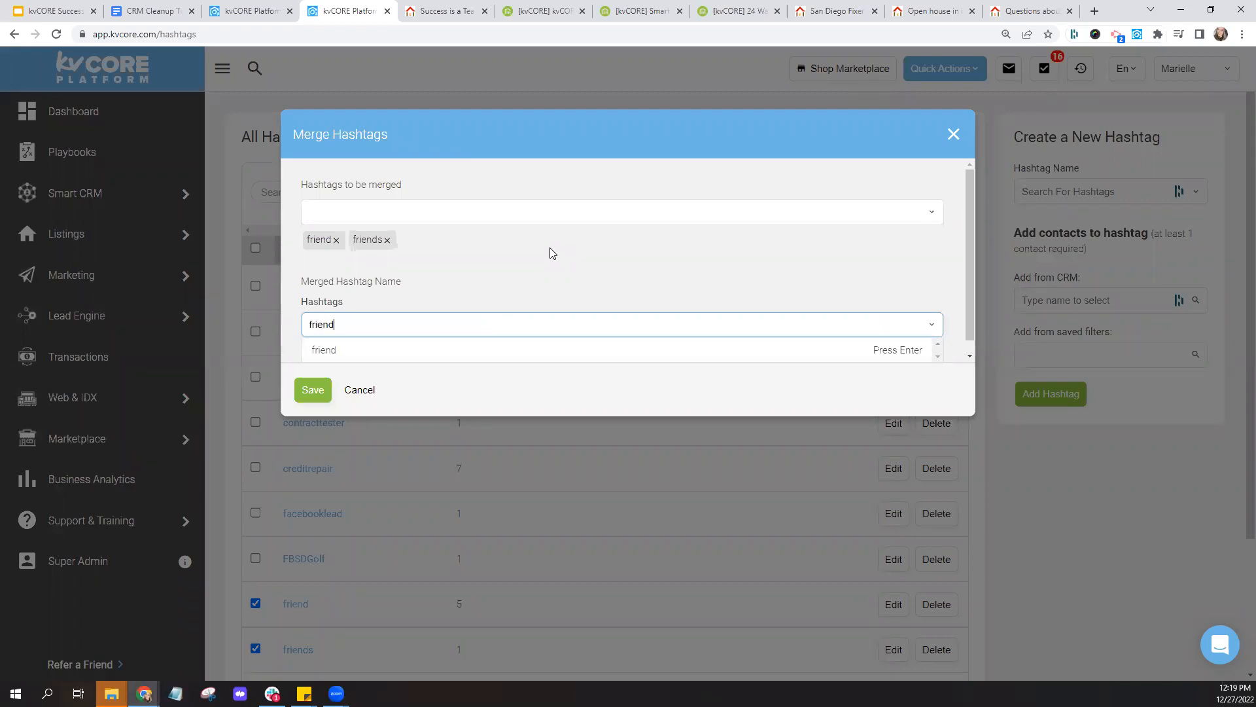
key(Return)
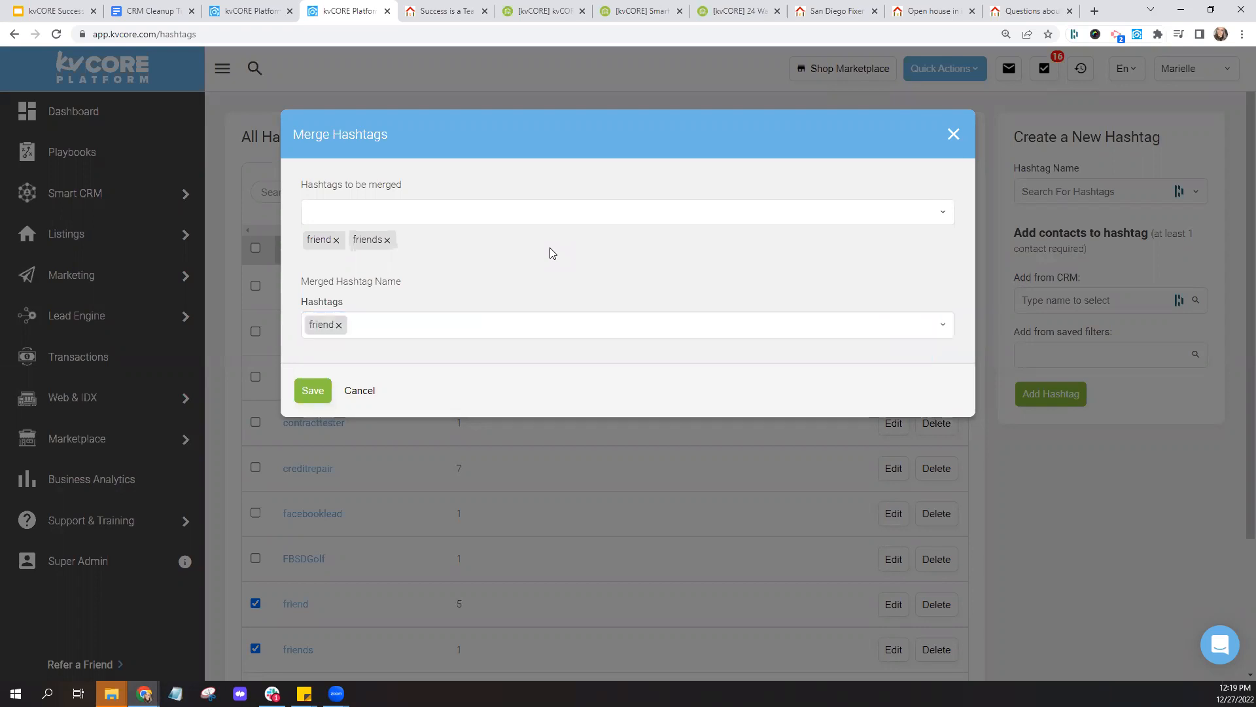
click(313, 391)
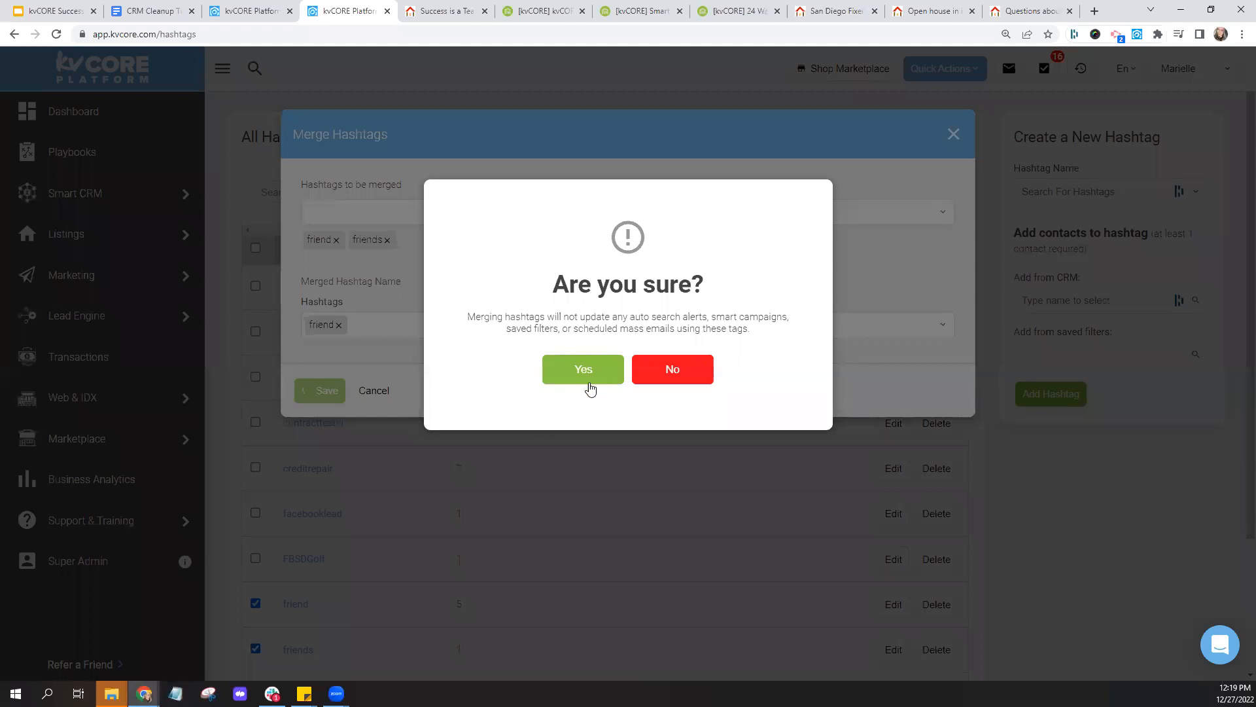
click(601, 378)
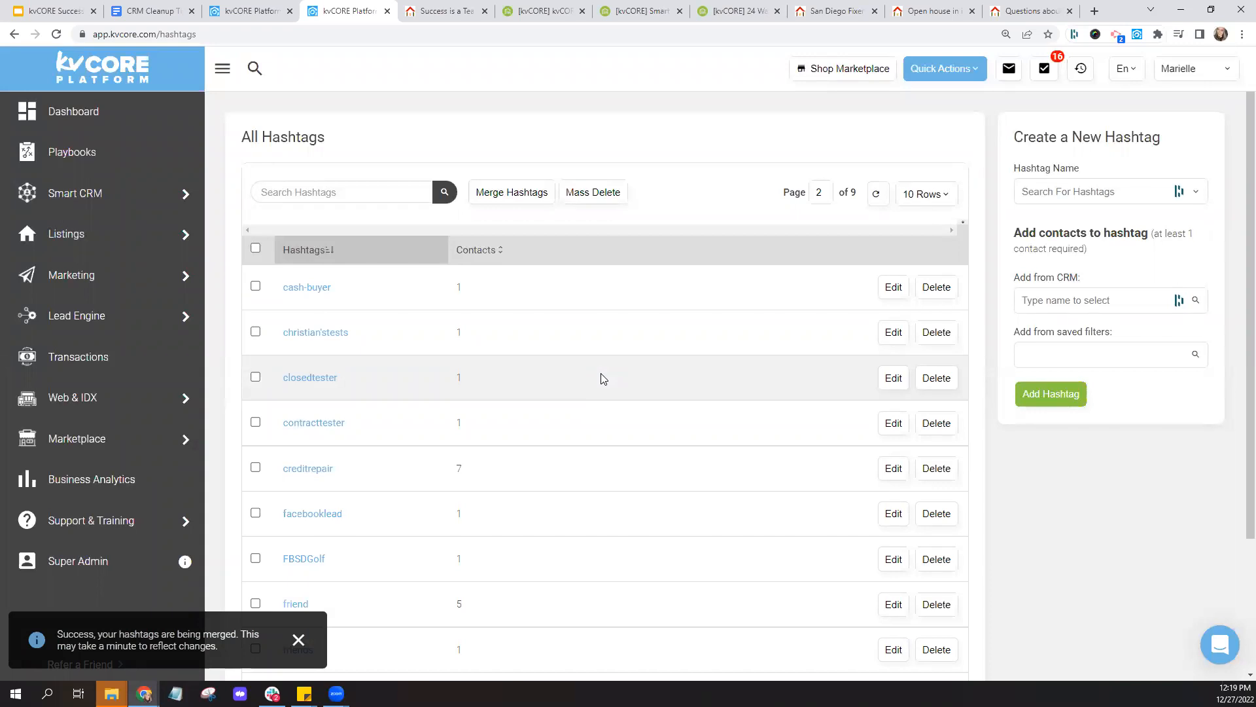
- Reload the hashtag list and check the friend and friends entries on page 2
scroll(600, 376, down, 3)
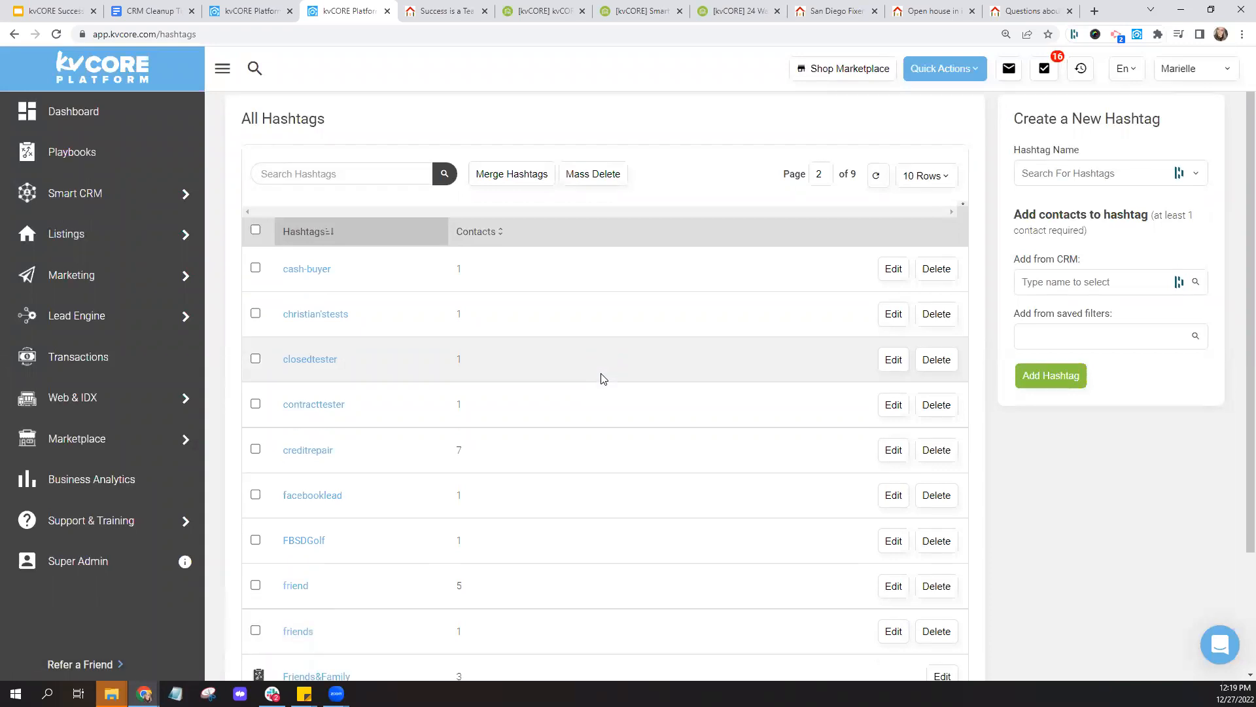
click(56, 34)
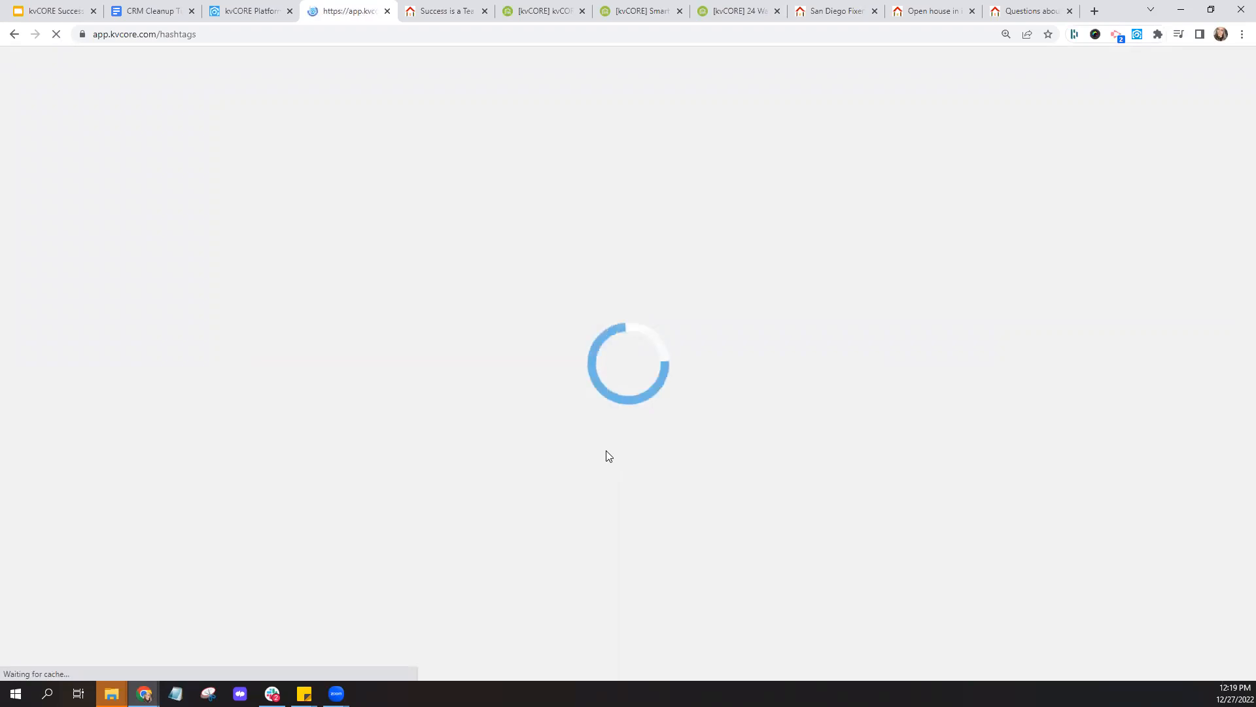
scroll(608, 456, down, 3)
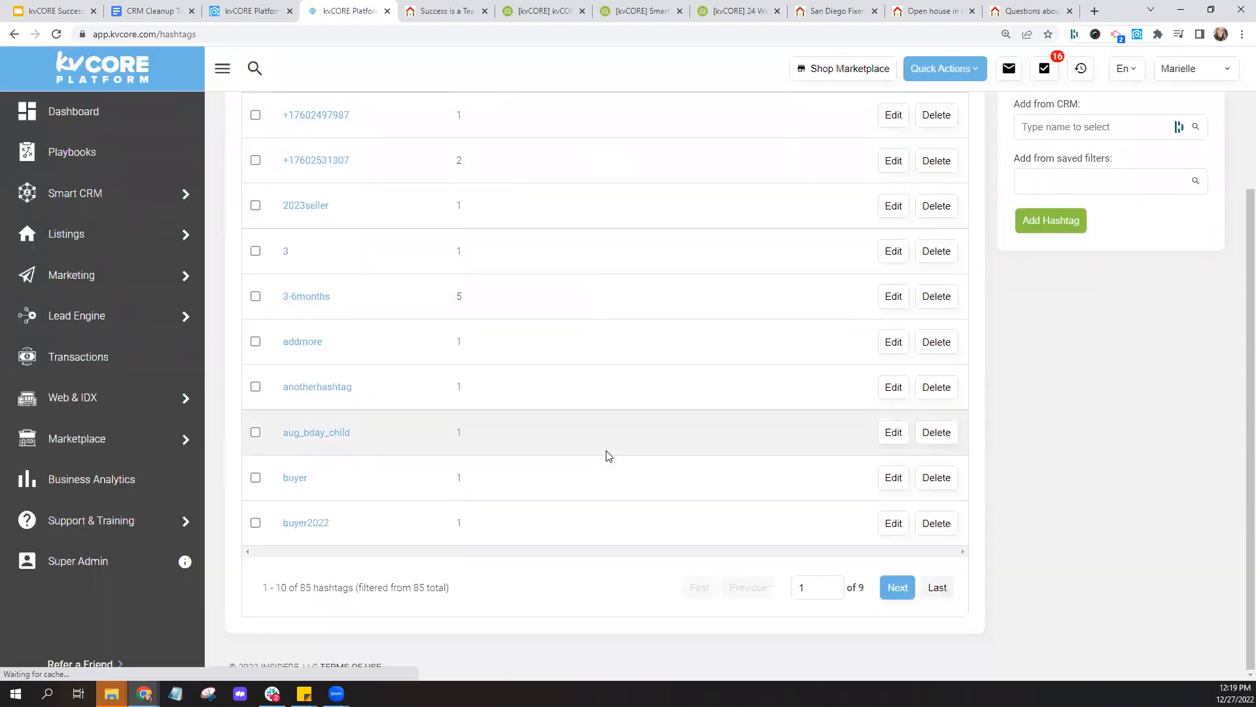
click(903, 589)
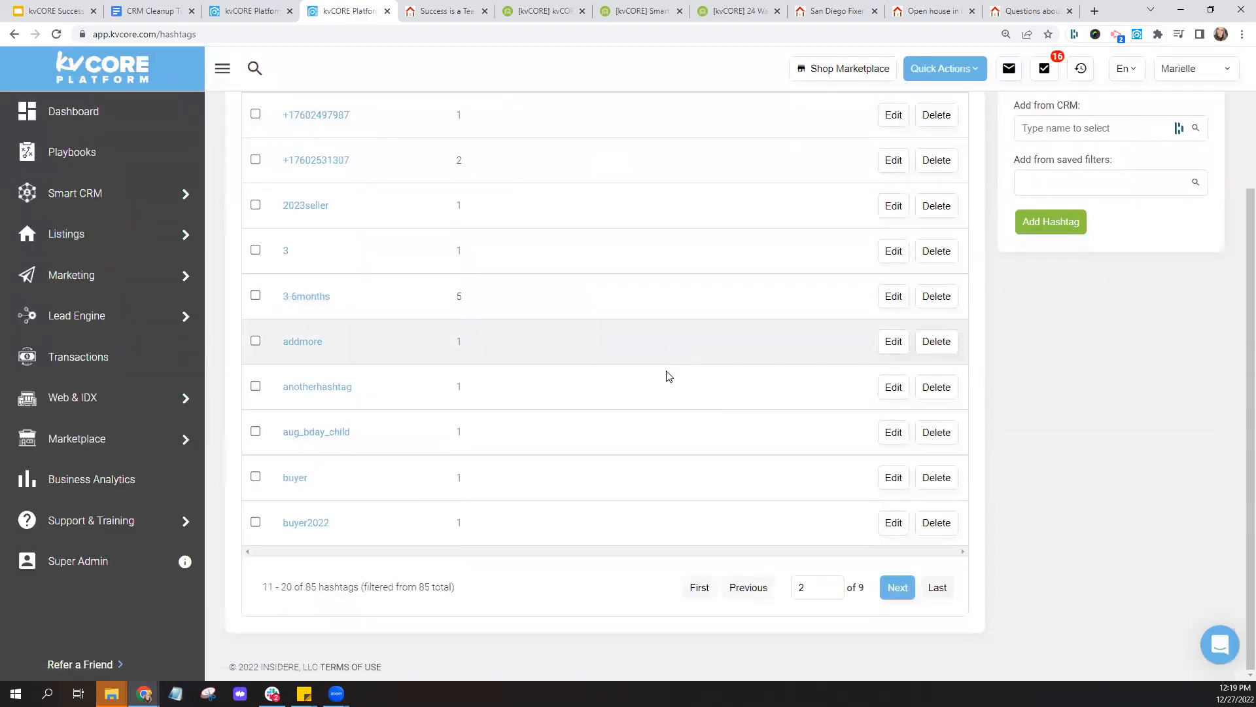
scroll(666, 373, down, 2)
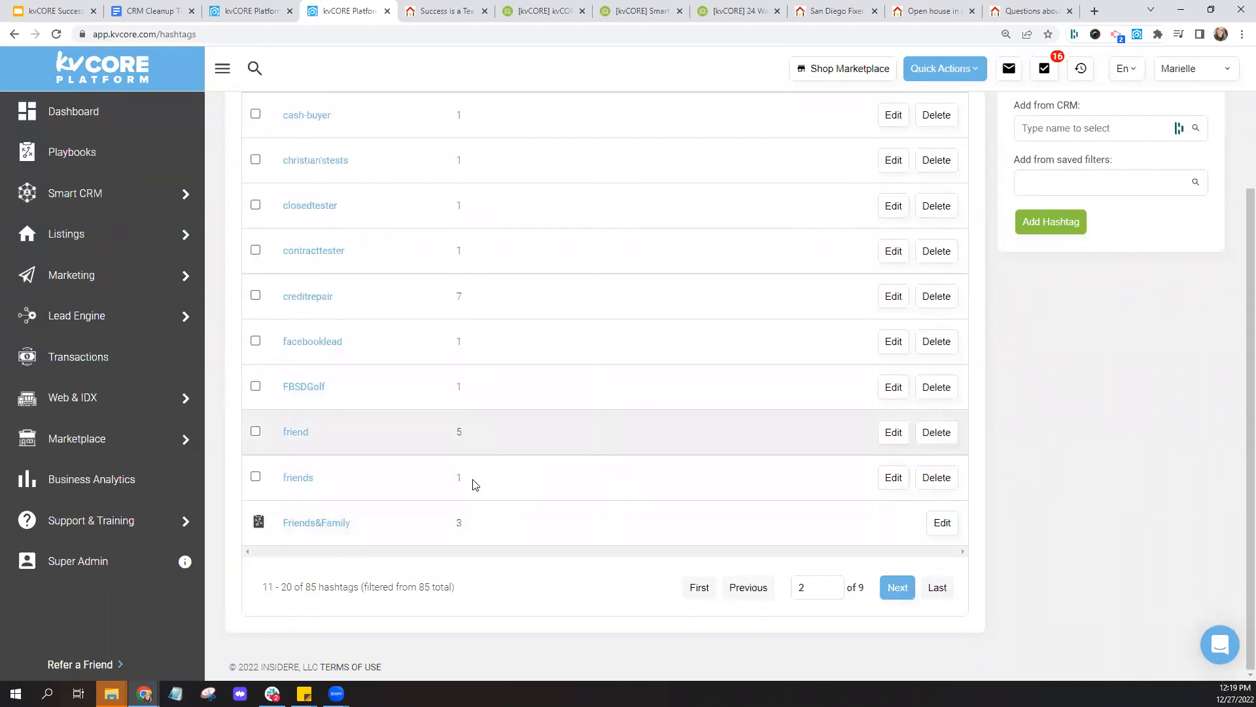
- Remove the only contact from the hashtag named "hashtag" on page 3, leaving no hashtags selected in the list
click(894, 585)
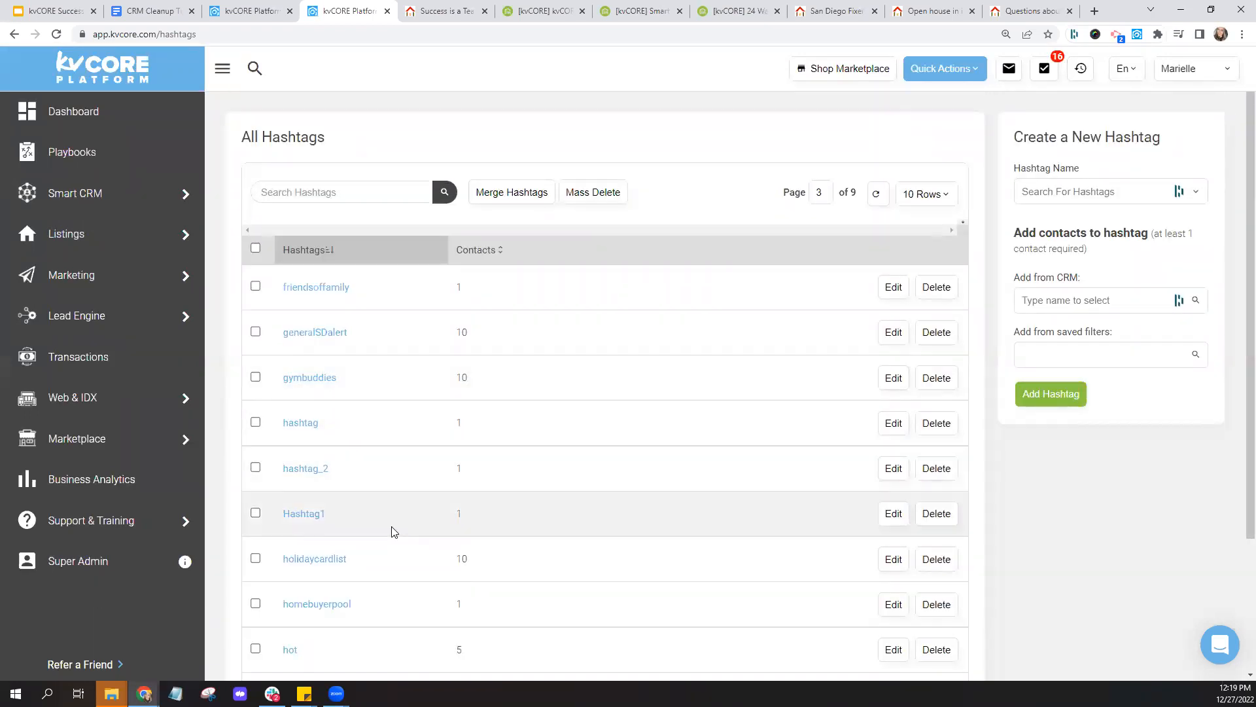
scroll(404, 367, down, 3)
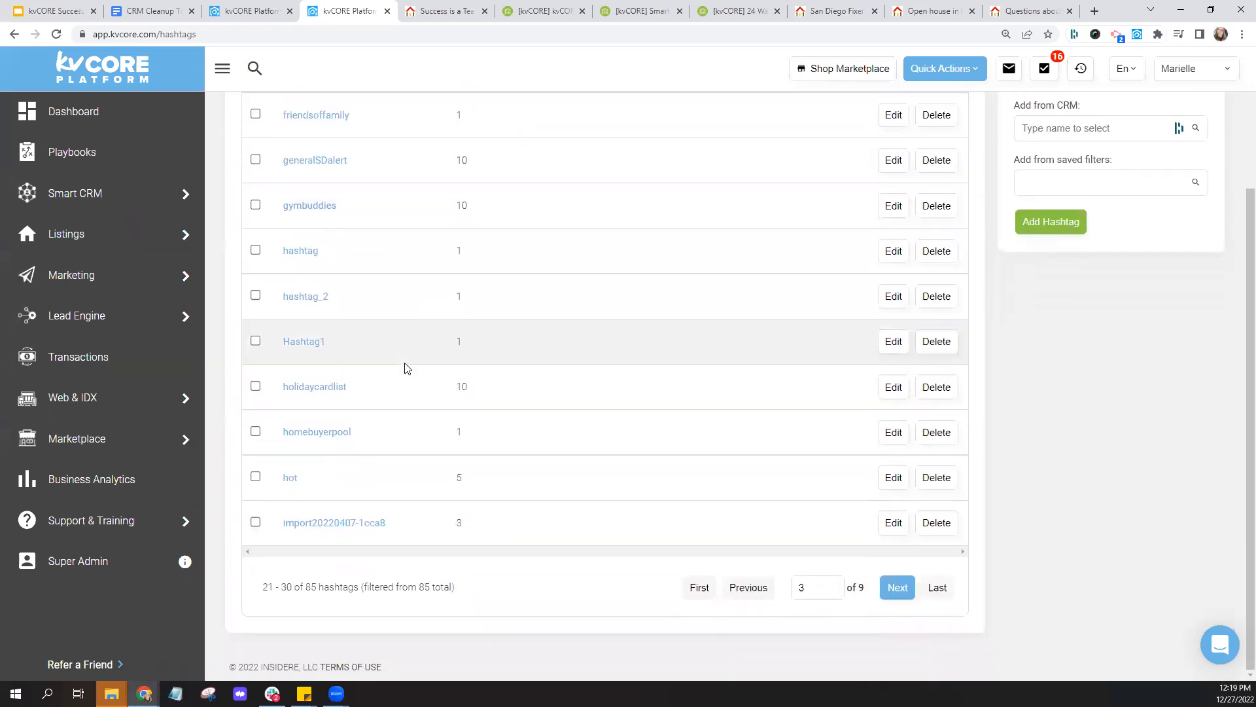
scroll(404, 367, up, 2)
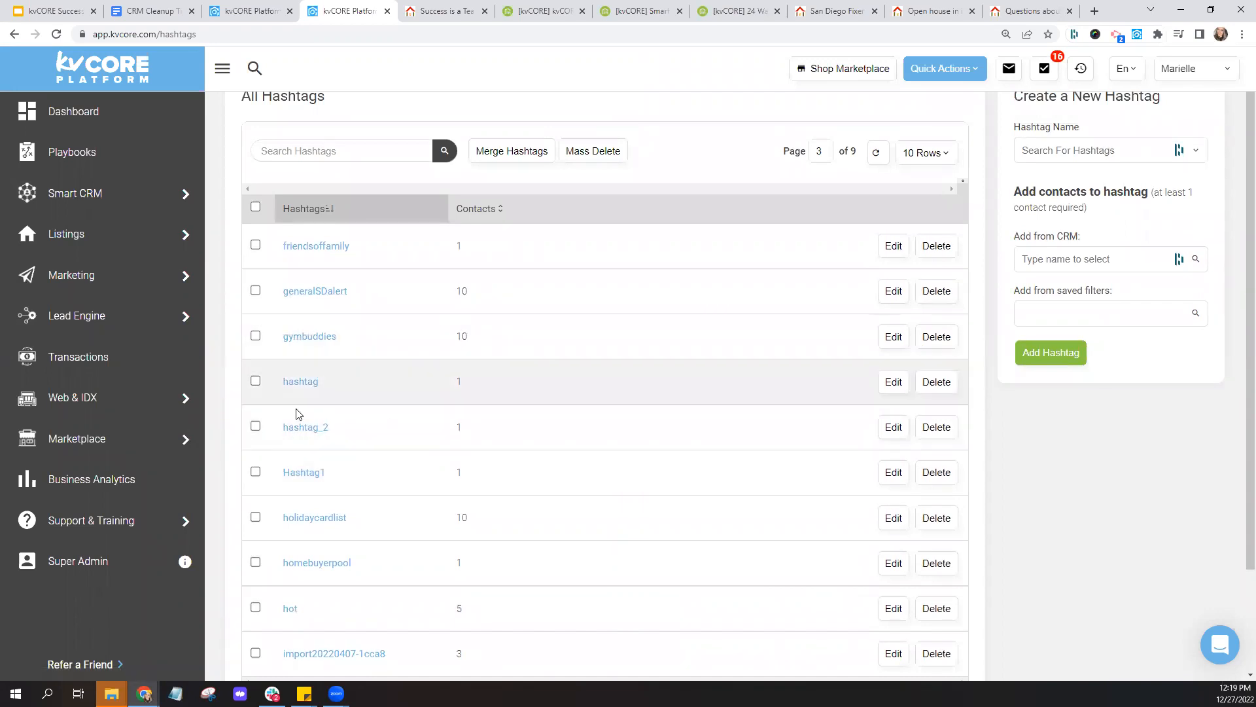
click(256, 382)
click(255, 426)
click(294, 385)
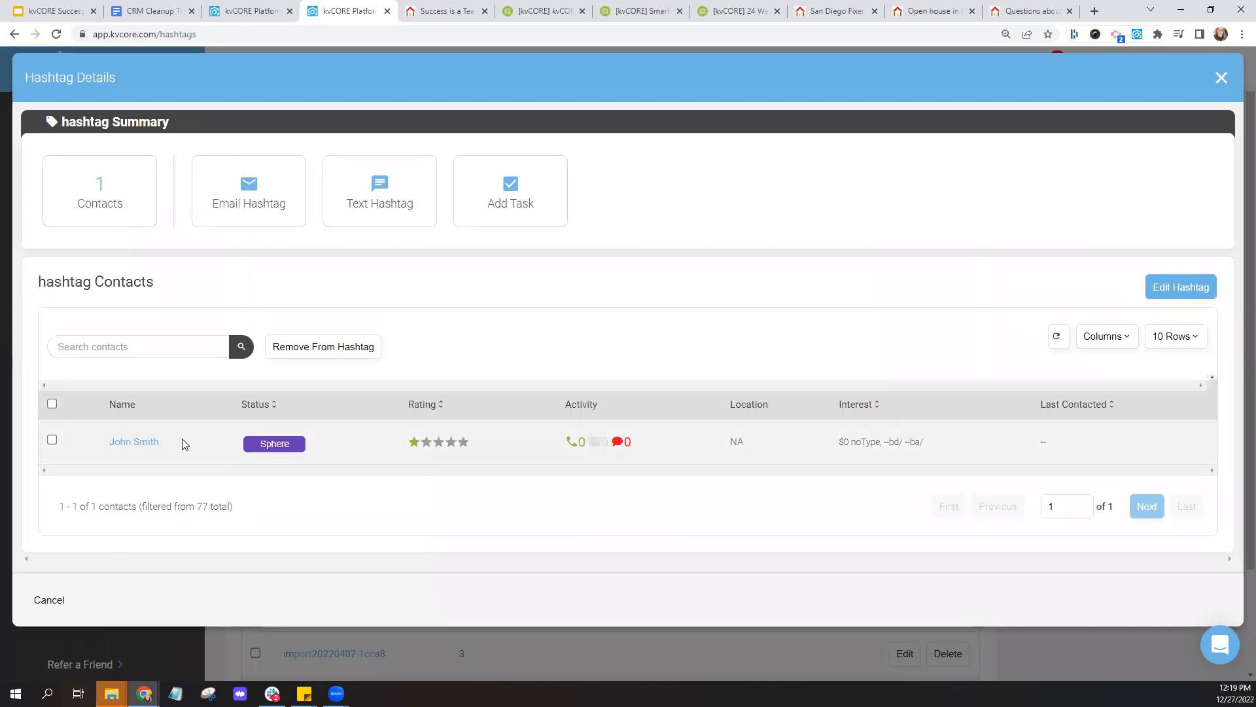
click(52, 439)
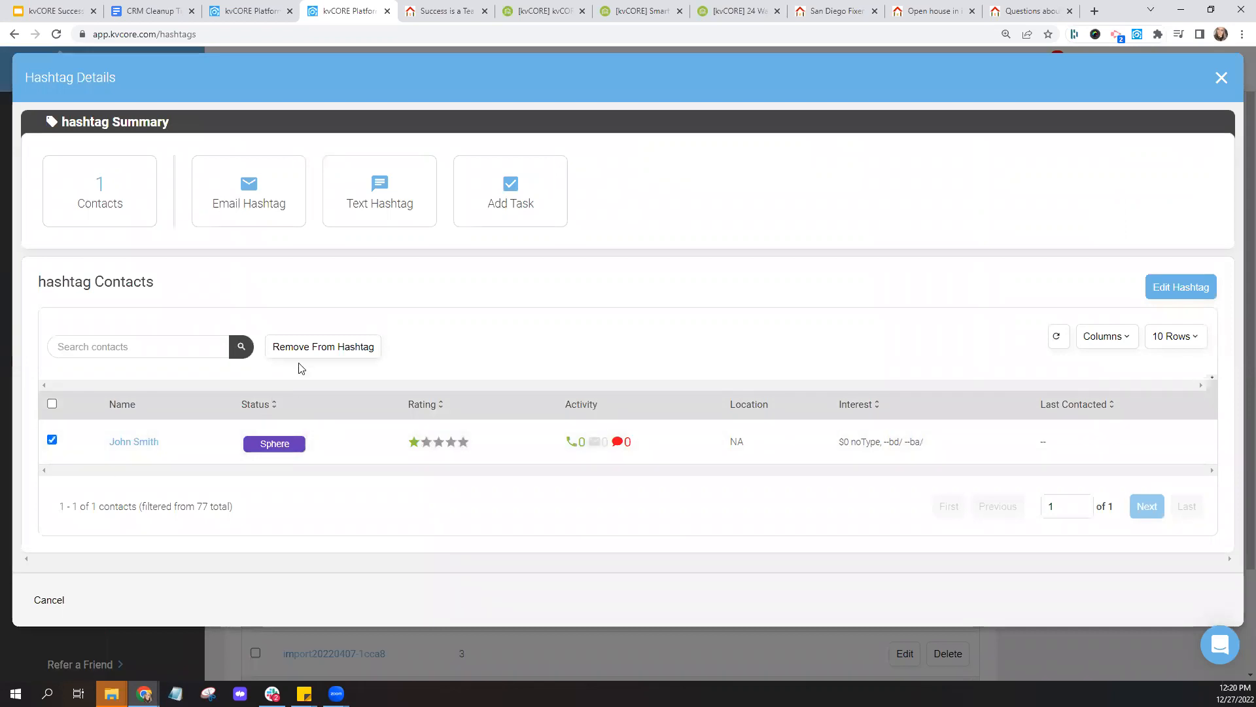
click(315, 353)
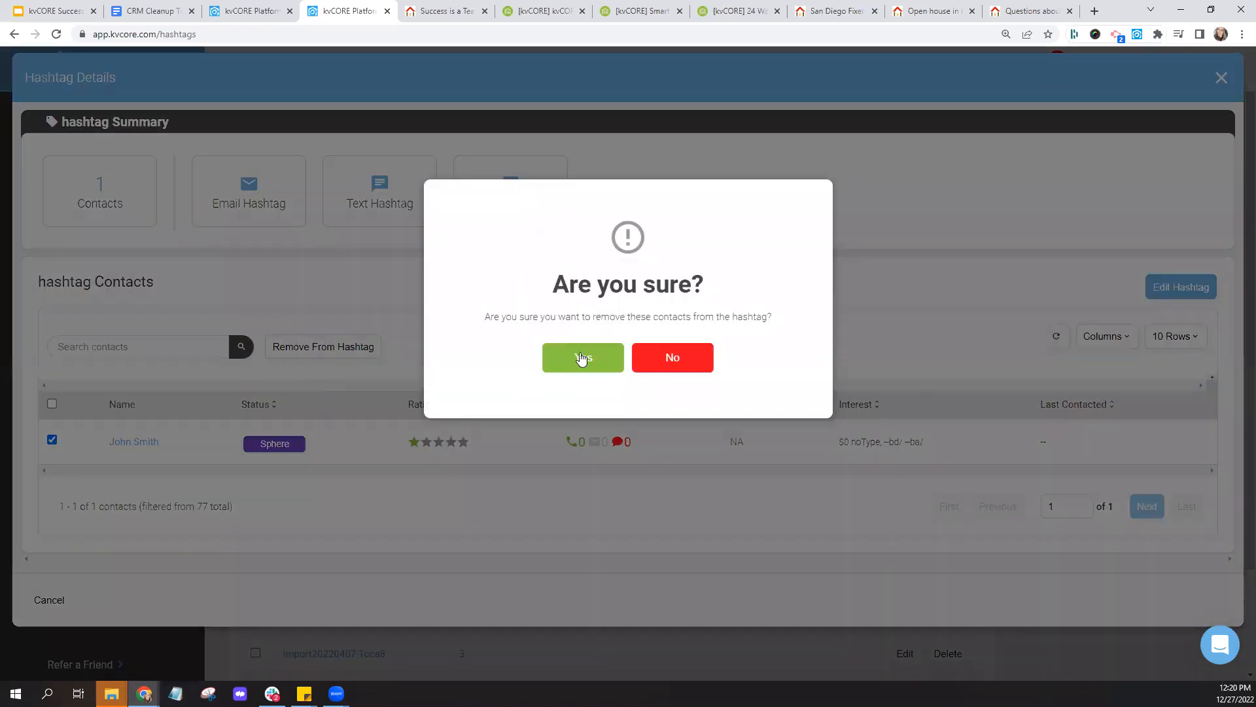
click(581, 358)
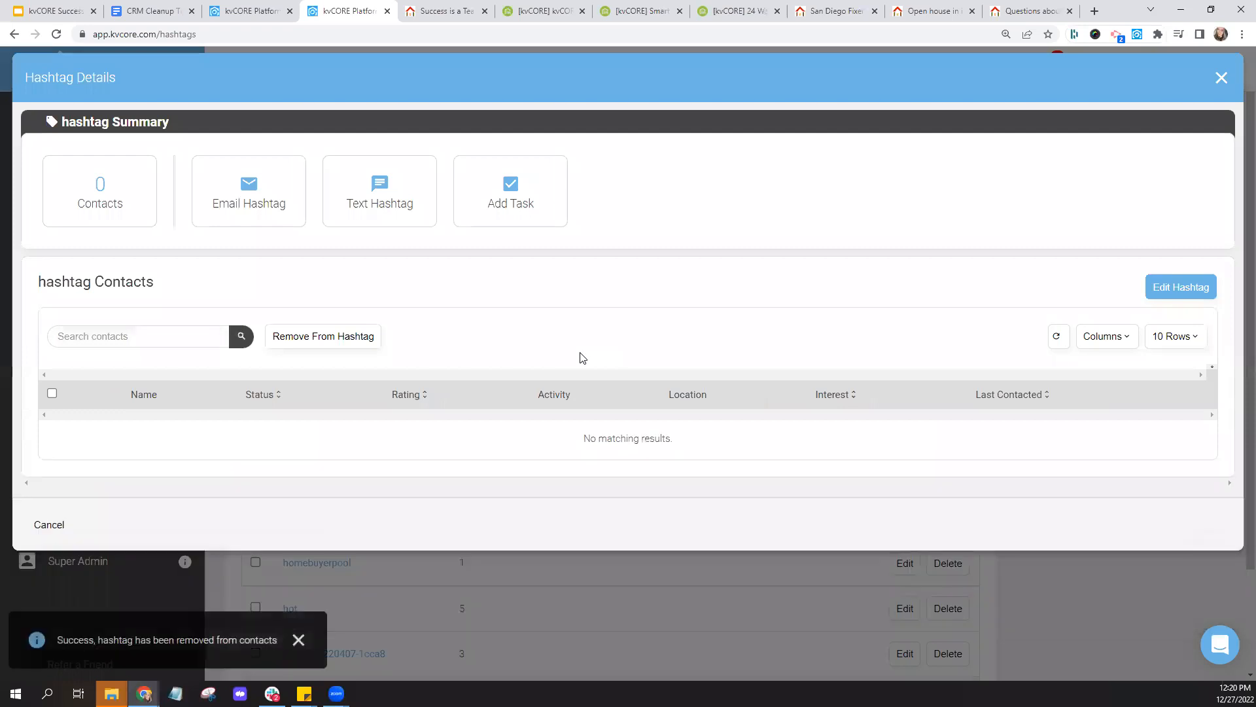
click(1221, 77)
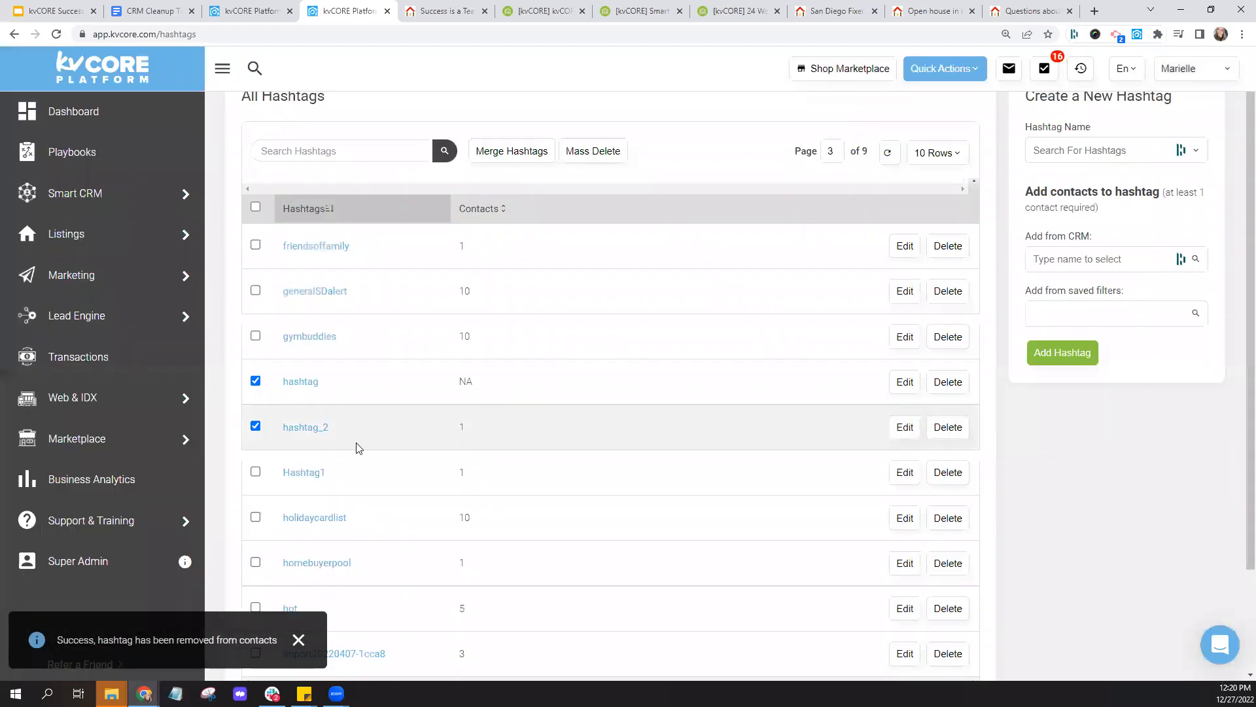
click(255, 381)
click(255, 425)
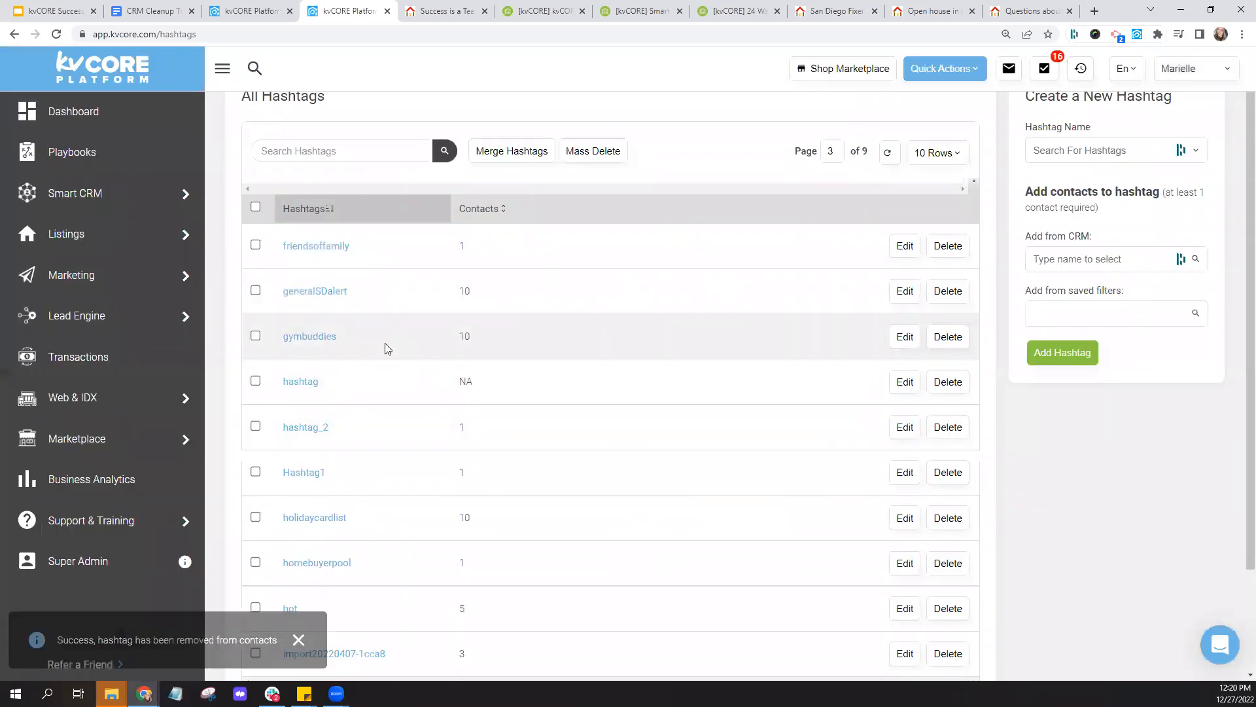
scroll(387, 348, up, 1)
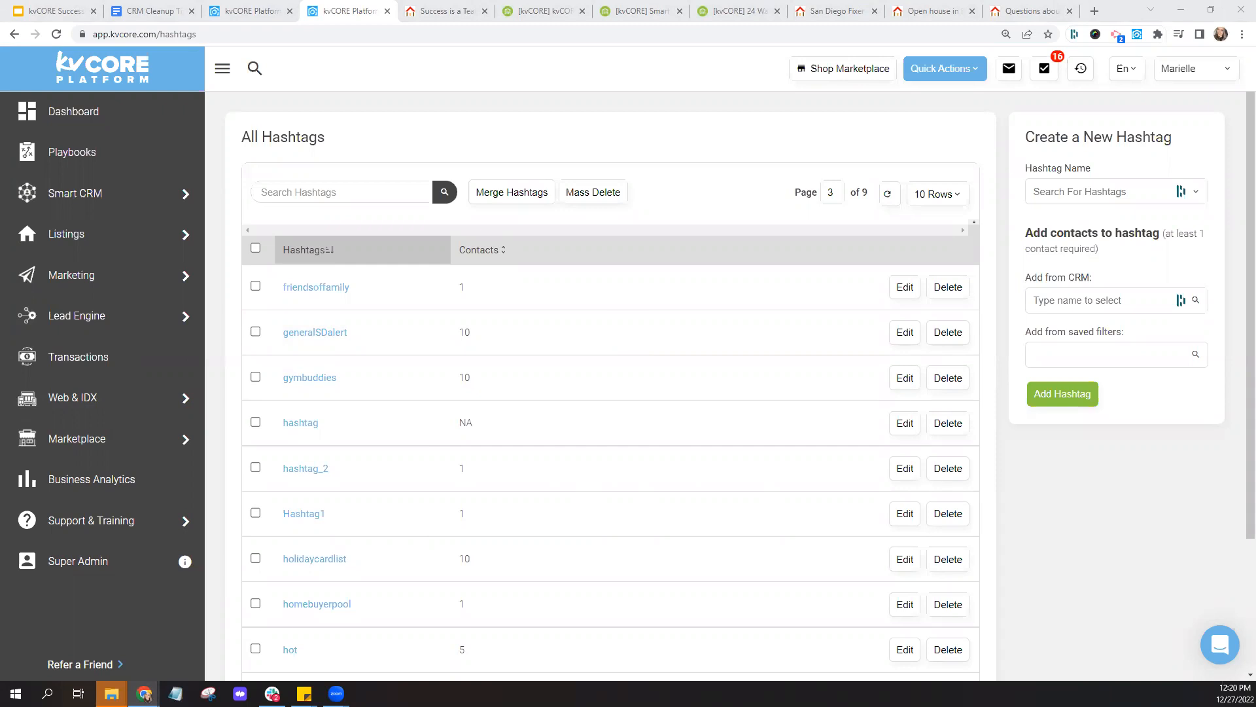
click(255, 422)
click(256, 468)
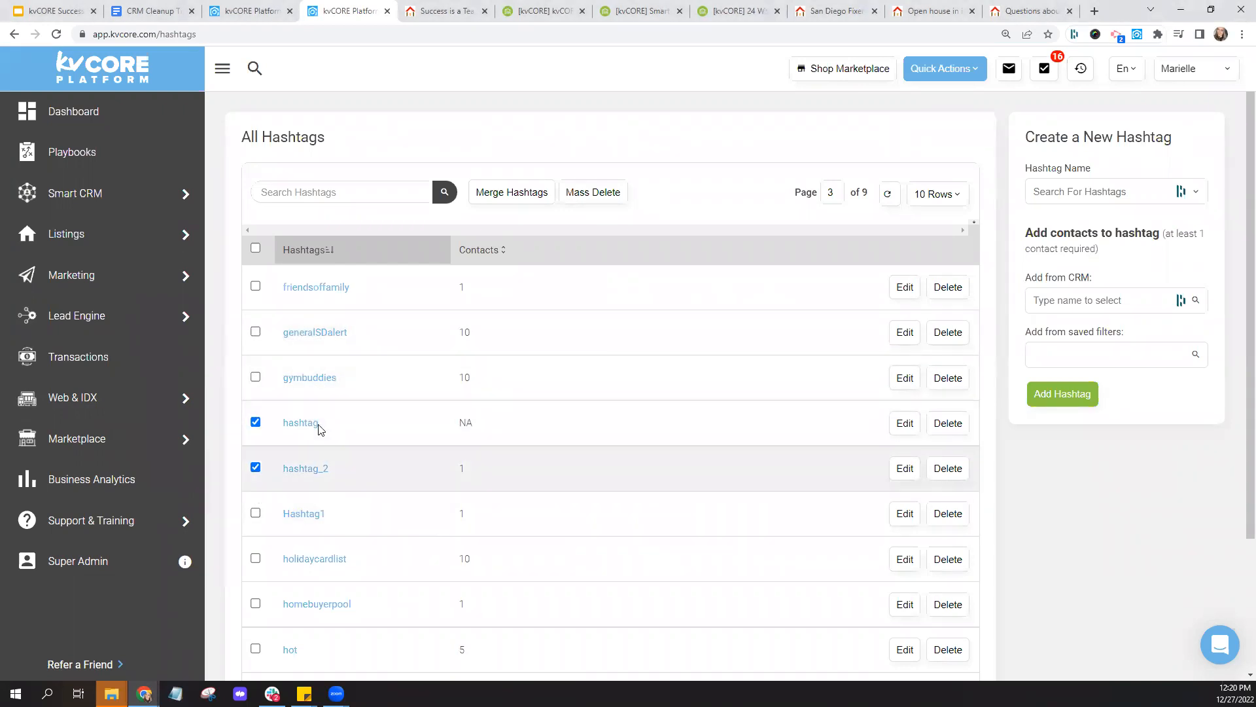
click(527, 193)
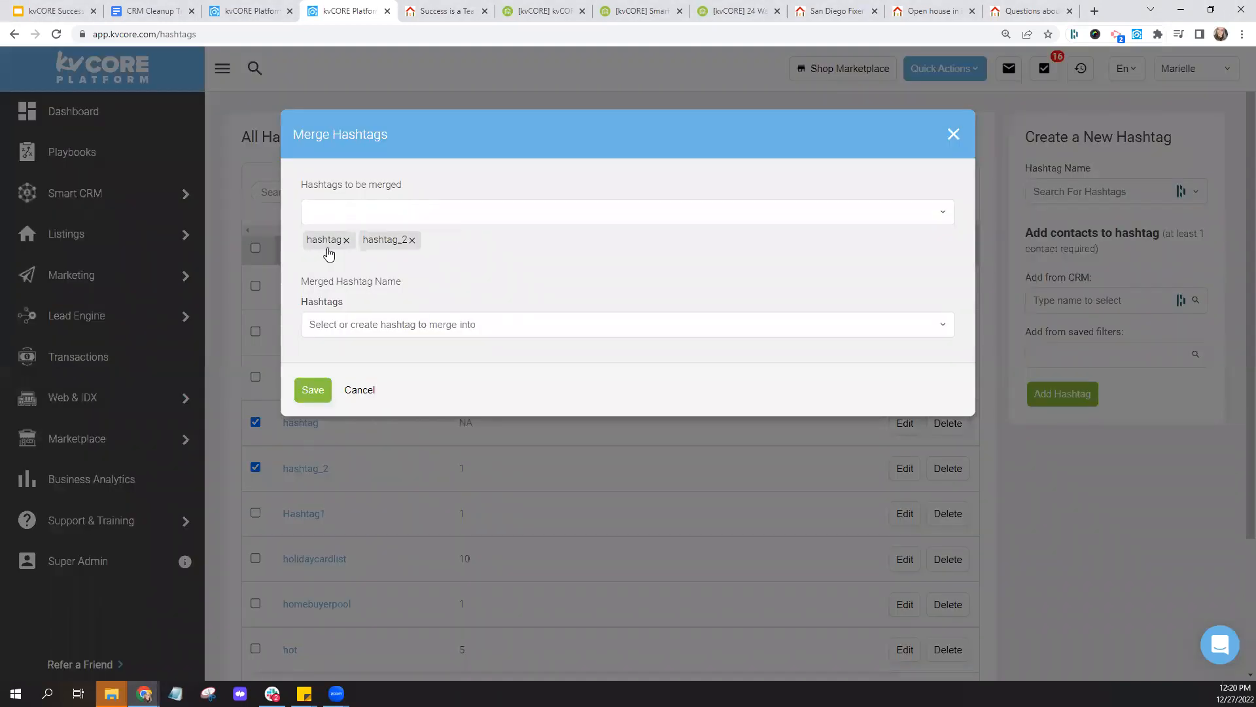
click(390, 323)
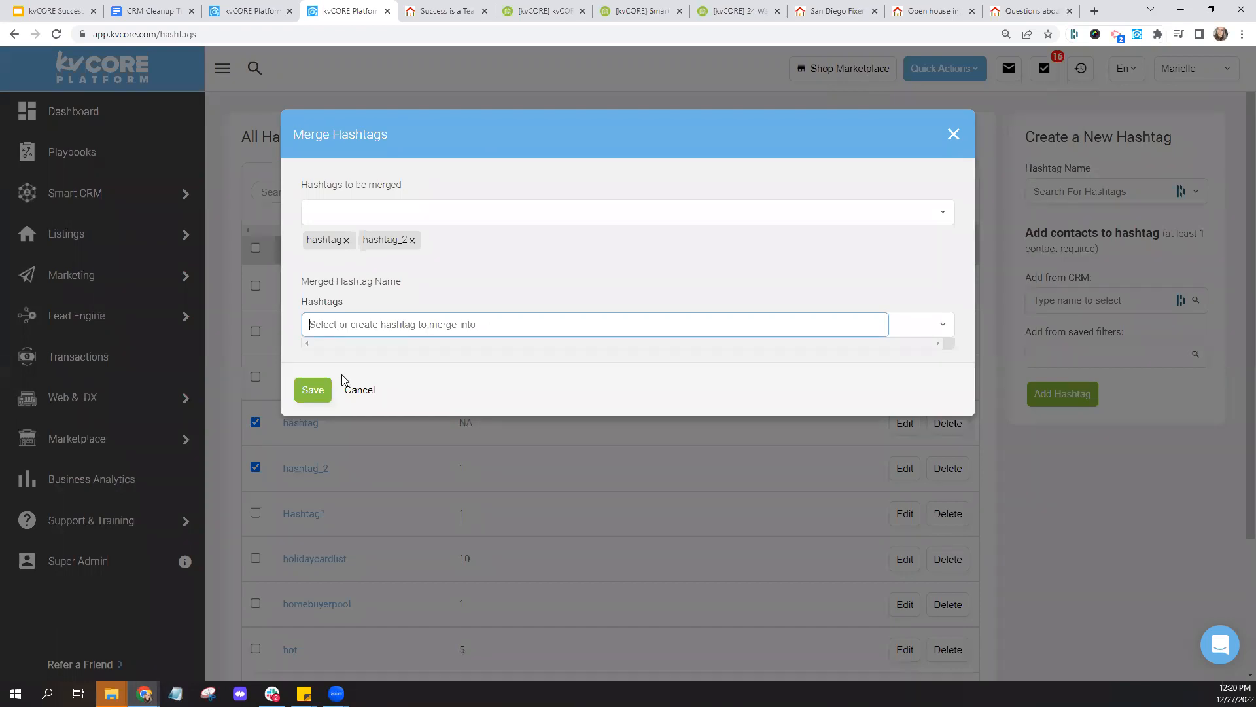
click(953, 132)
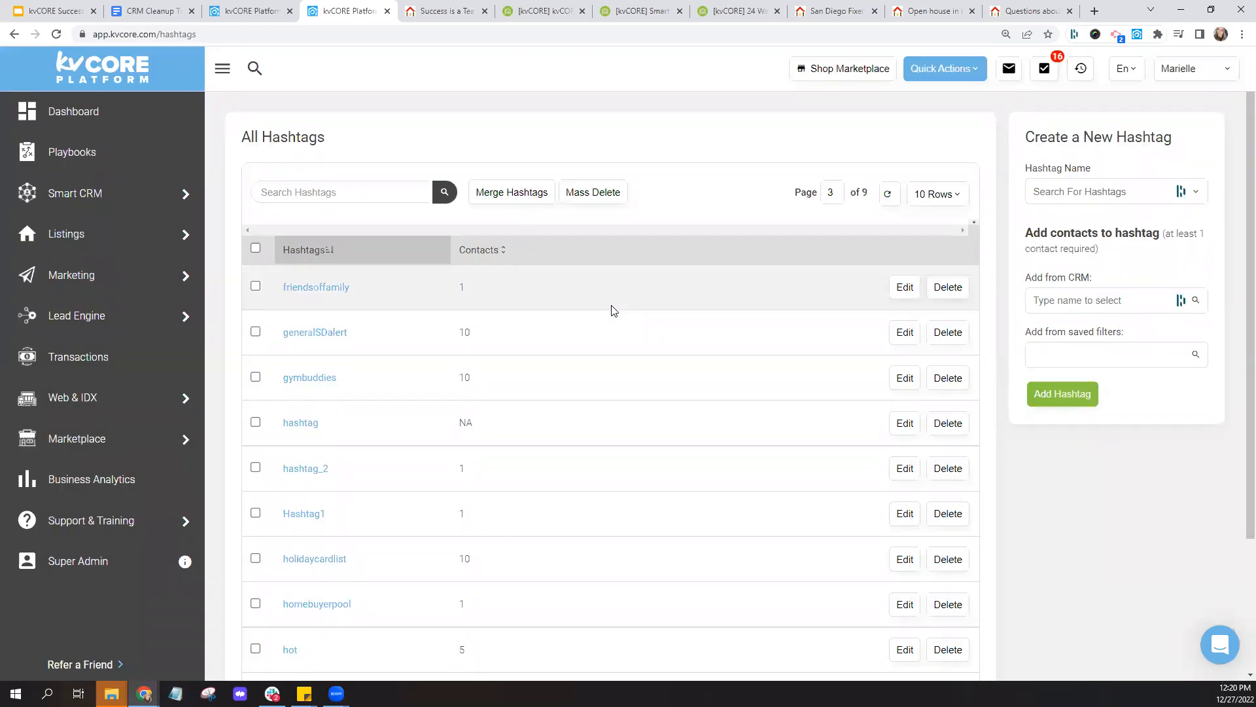
- Switch to the CRM Cleanup Tips document in Google Docs and preview its Hashtag Management help article link
click(144, 11)
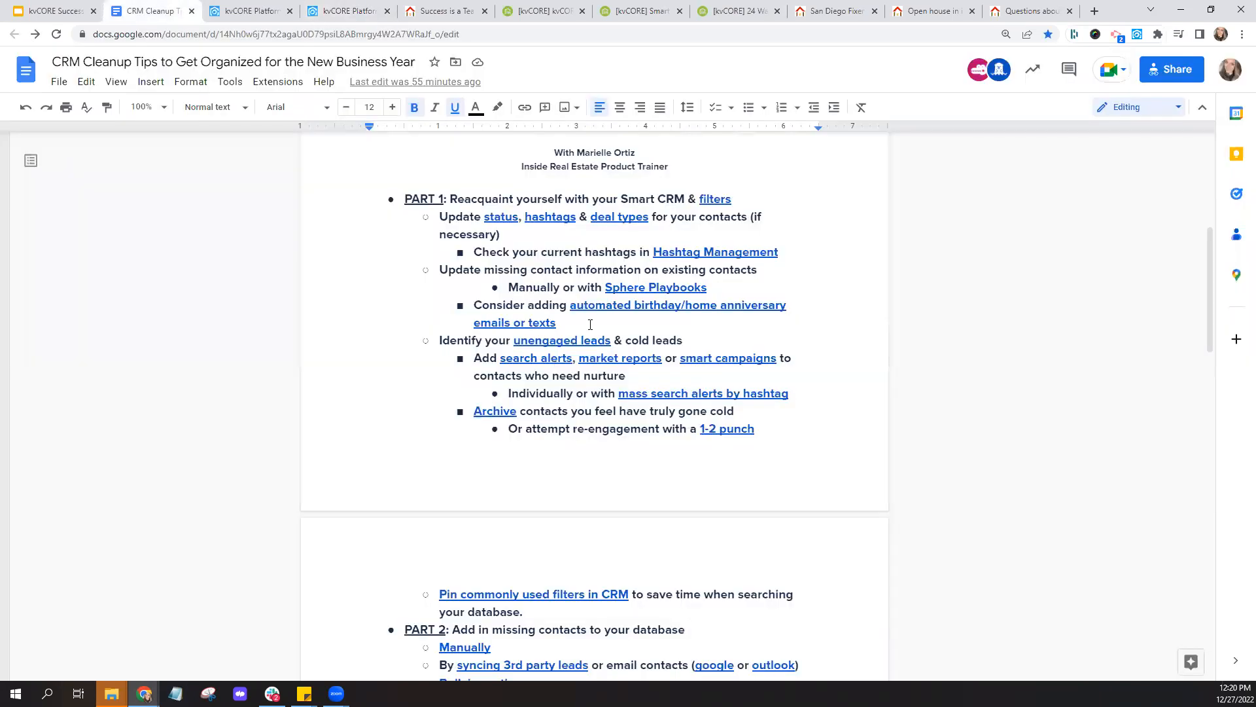
click(710, 252)
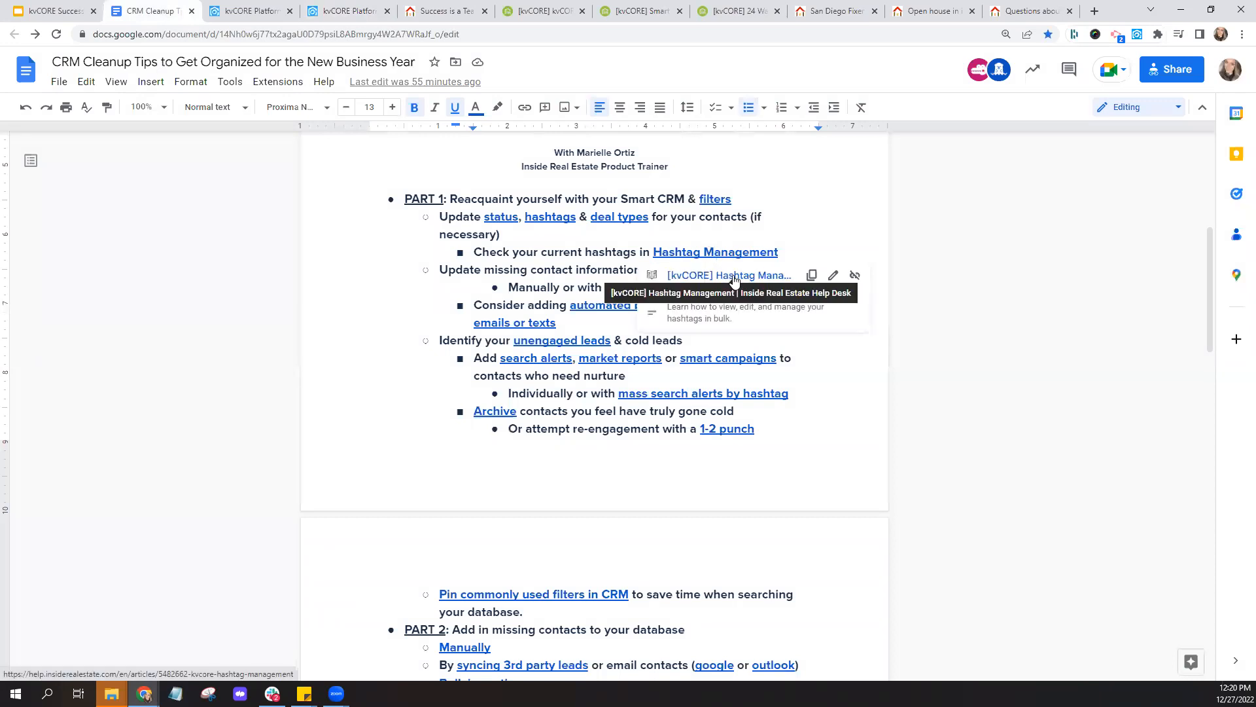
click(181, 359)
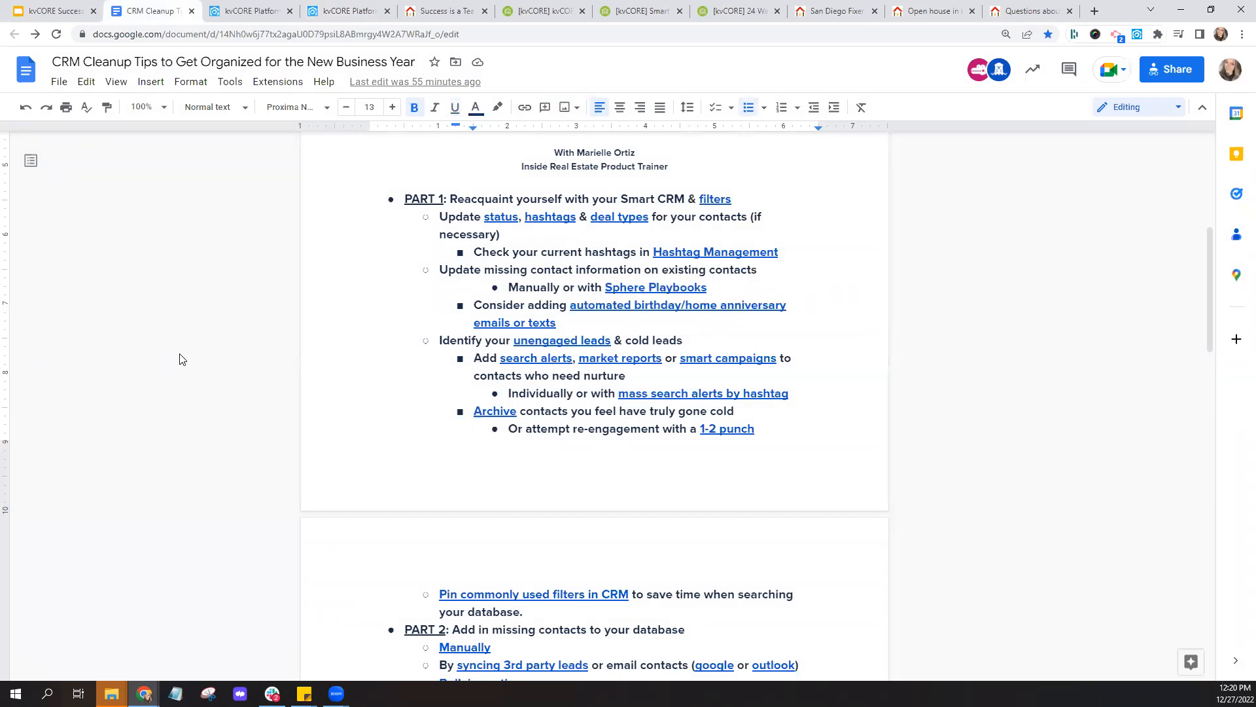
- Return to the kvCORE hashtag list and examine pages 4 and 5 for similar entries, including the marker beside myneighbors
click(350, 11)
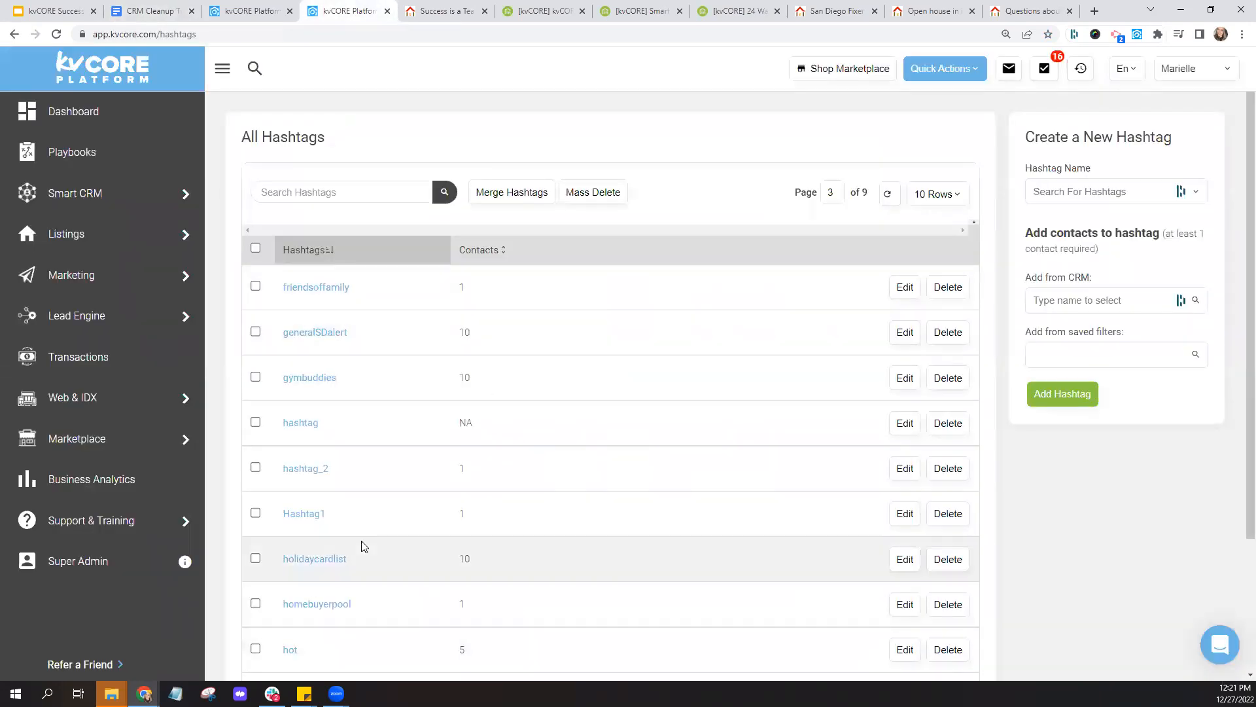
scroll(359, 547, down, 3)
click(913, 591)
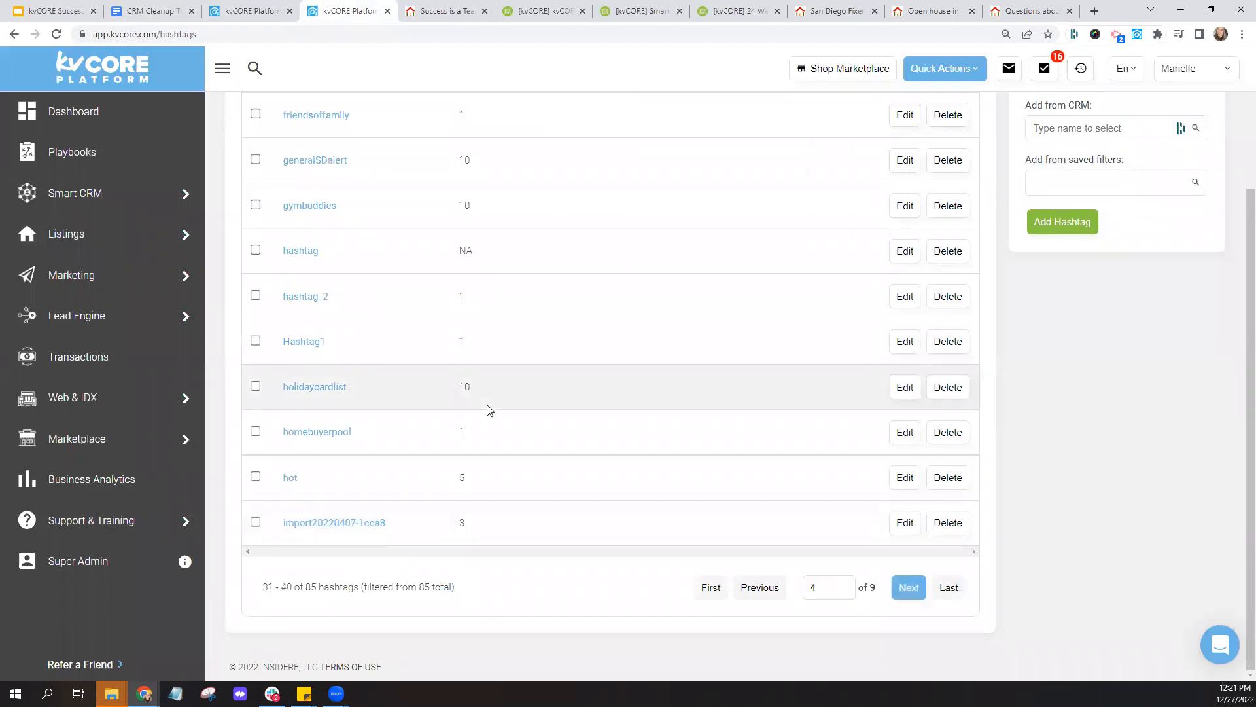
scroll(488, 407, down, 3)
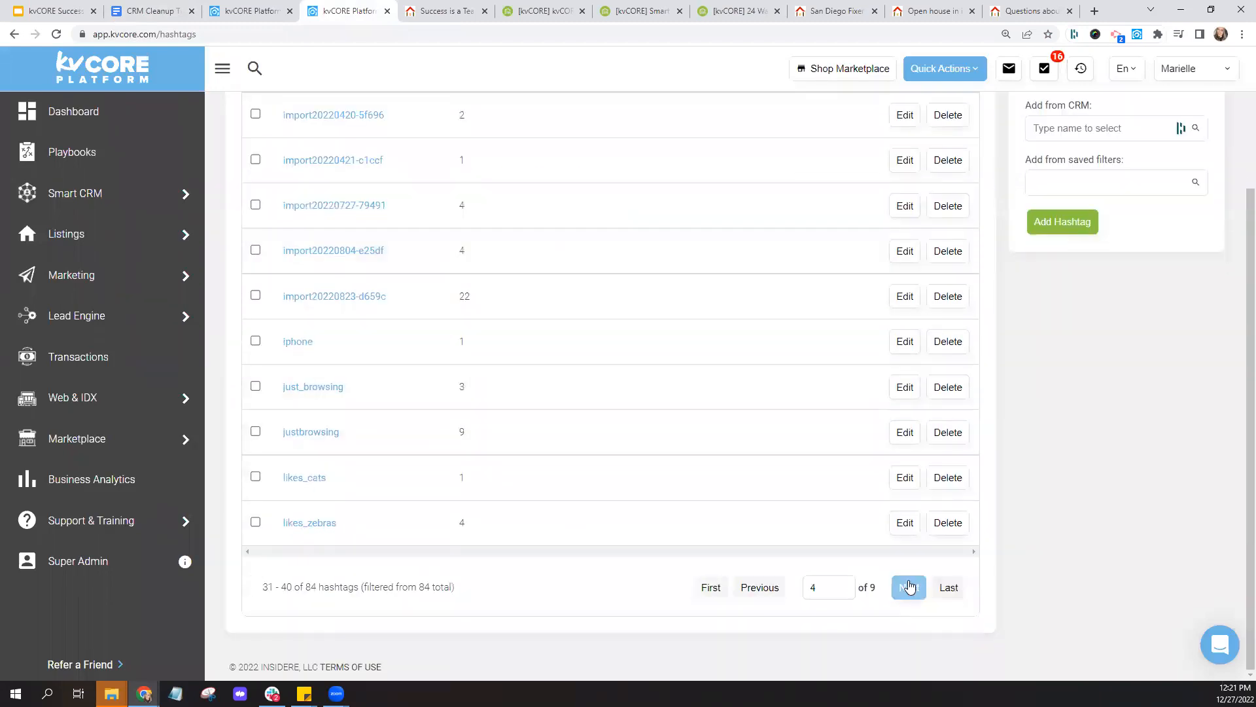
click(909, 587)
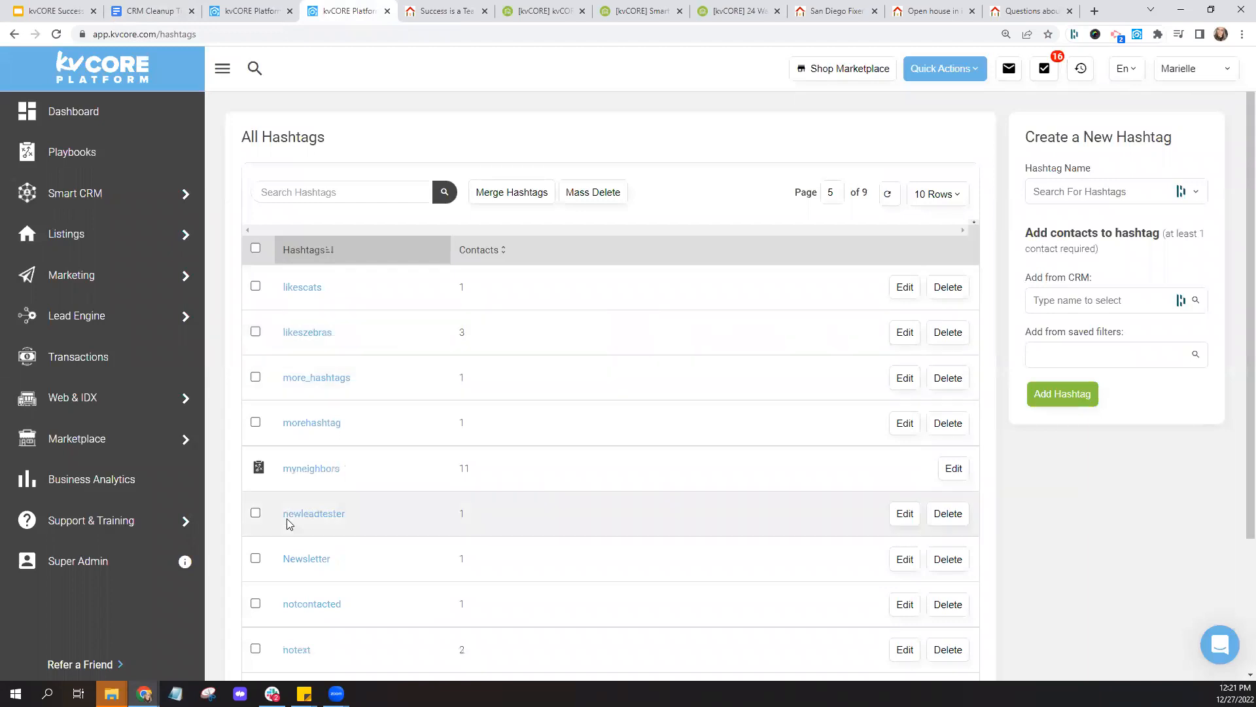
mouse_move(260, 481)
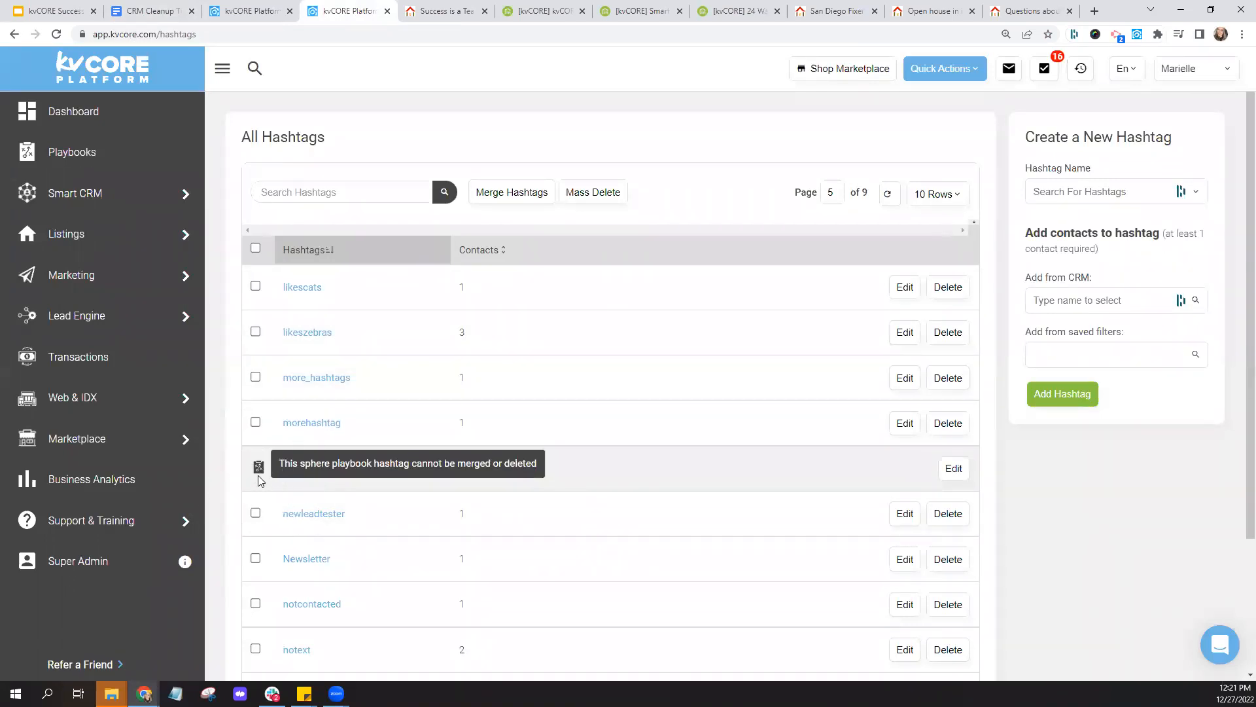
- Go to the Playbooks page and open the Gather Your Sphere playbook to its plays
click(113, 160)
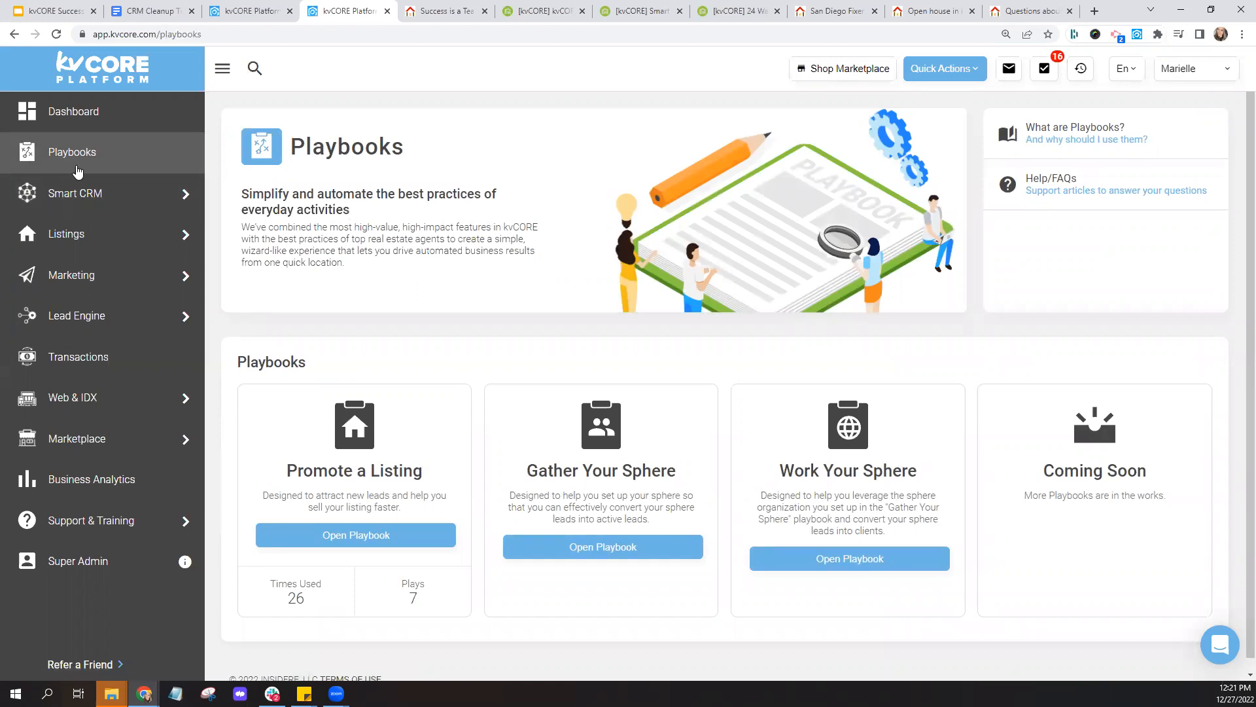
key(ctrl)
key(ctrl)
key(ctrl)
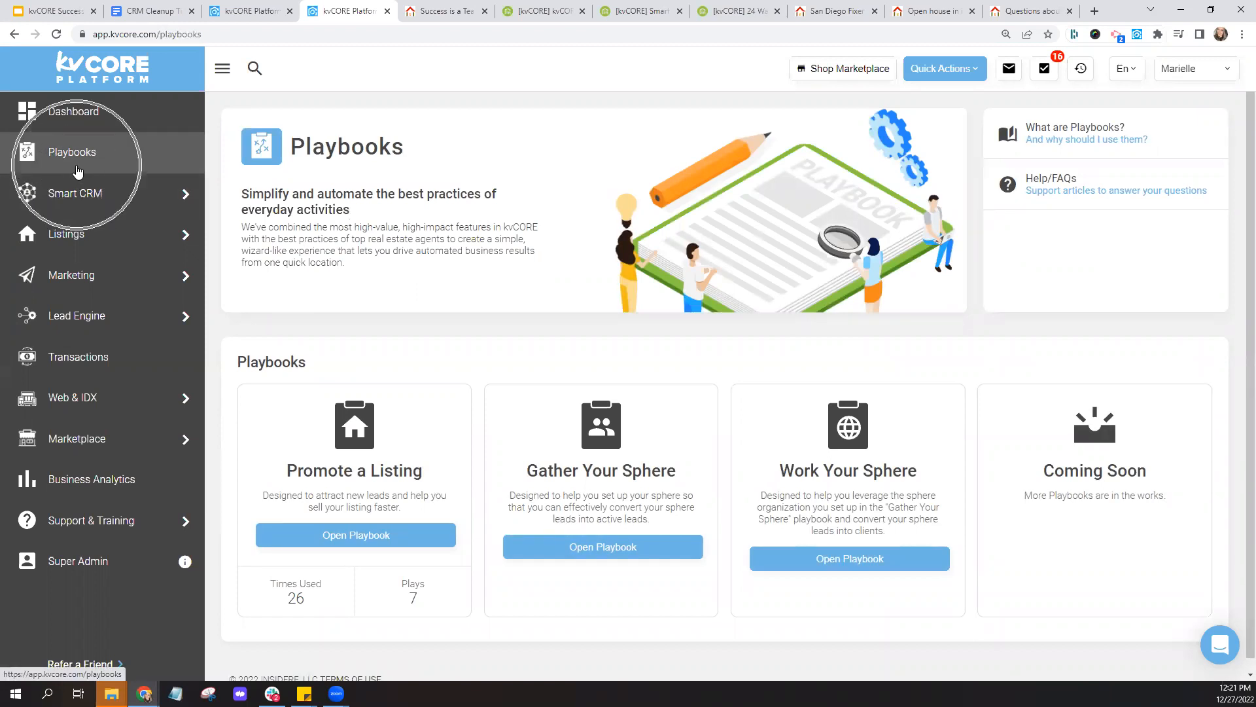
key(ctrl)
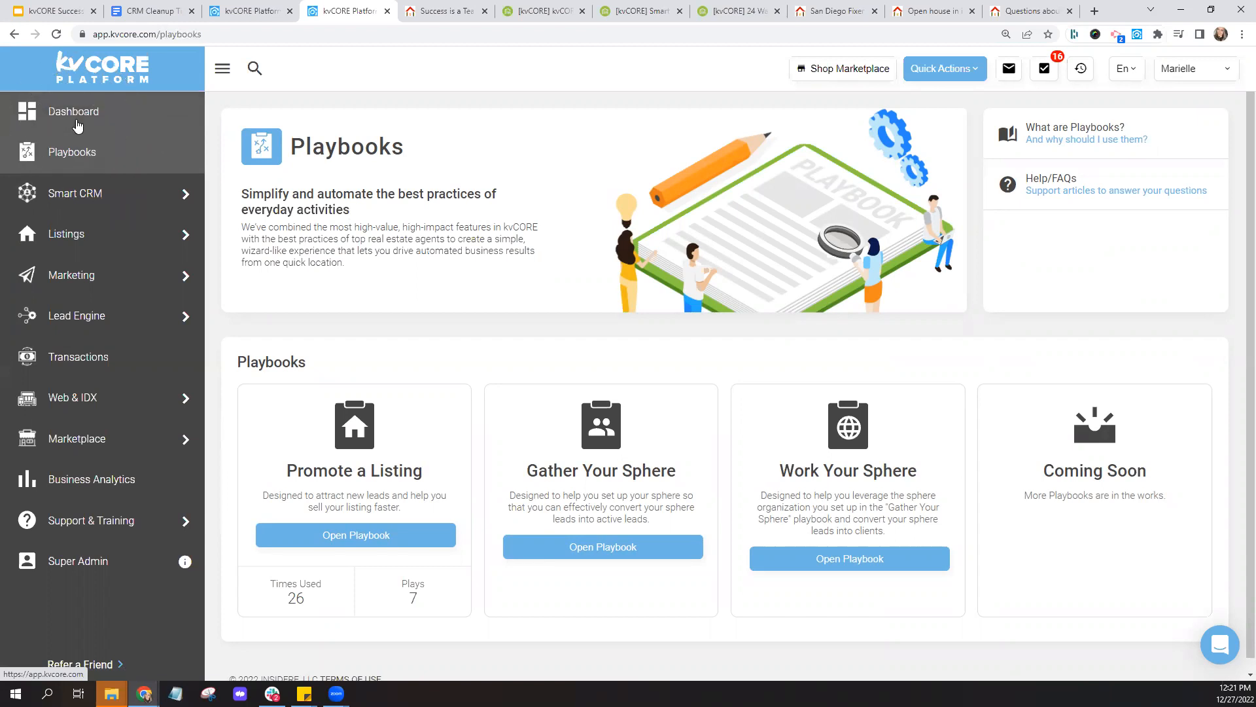
key(ctrl)
key(ctrl)
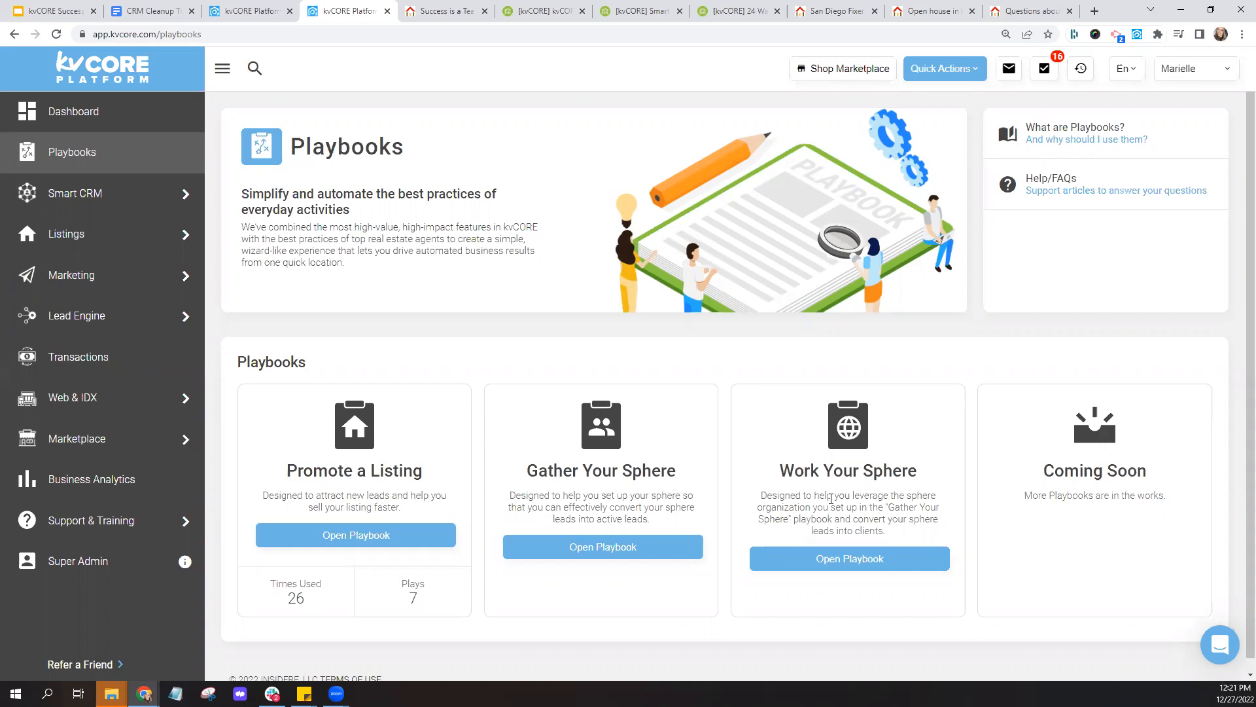
click(684, 556)
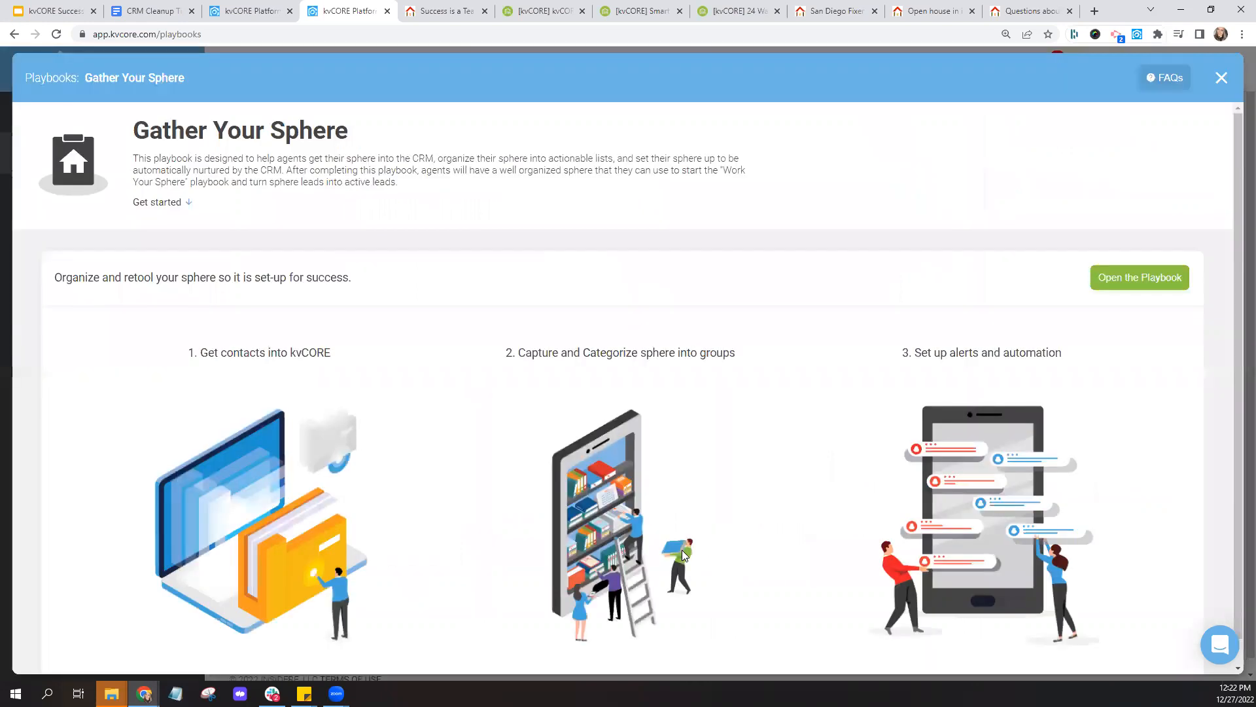
click(1131, 283)
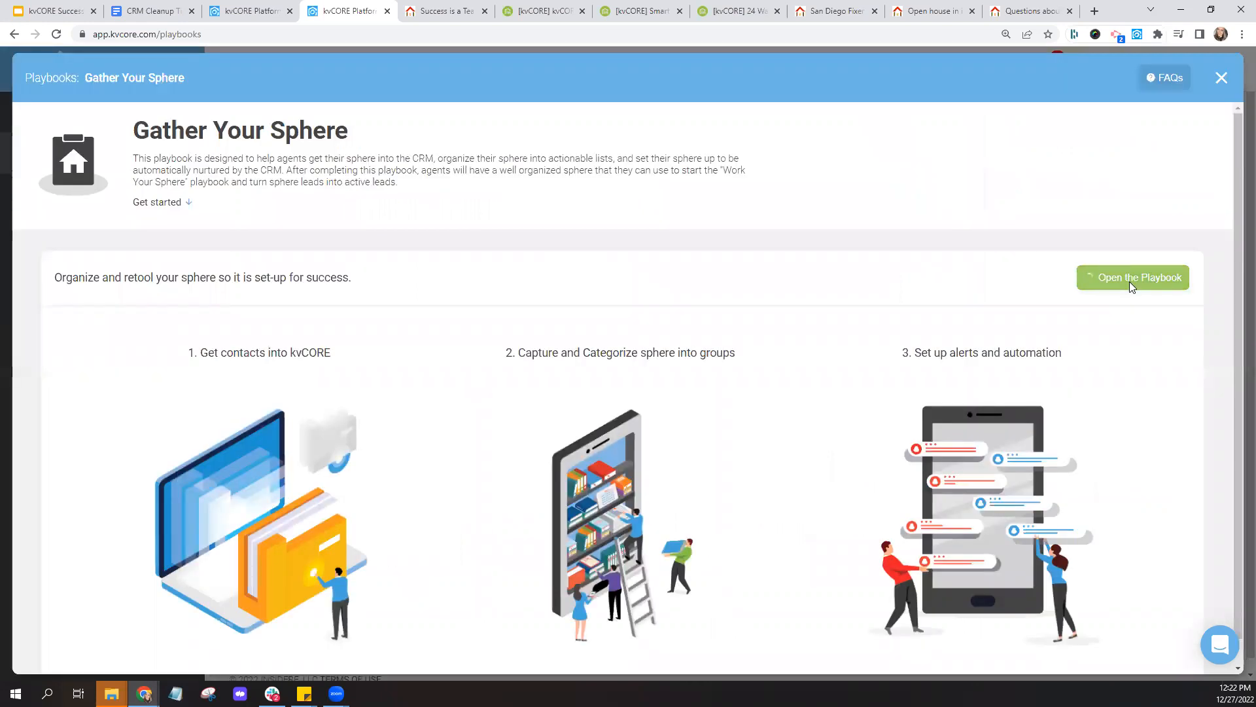
- Examine the Create sphere contact hashtags play under Create Sphere Groups, reviewing its hashtag groups
scroll(241, 423, down, 2)
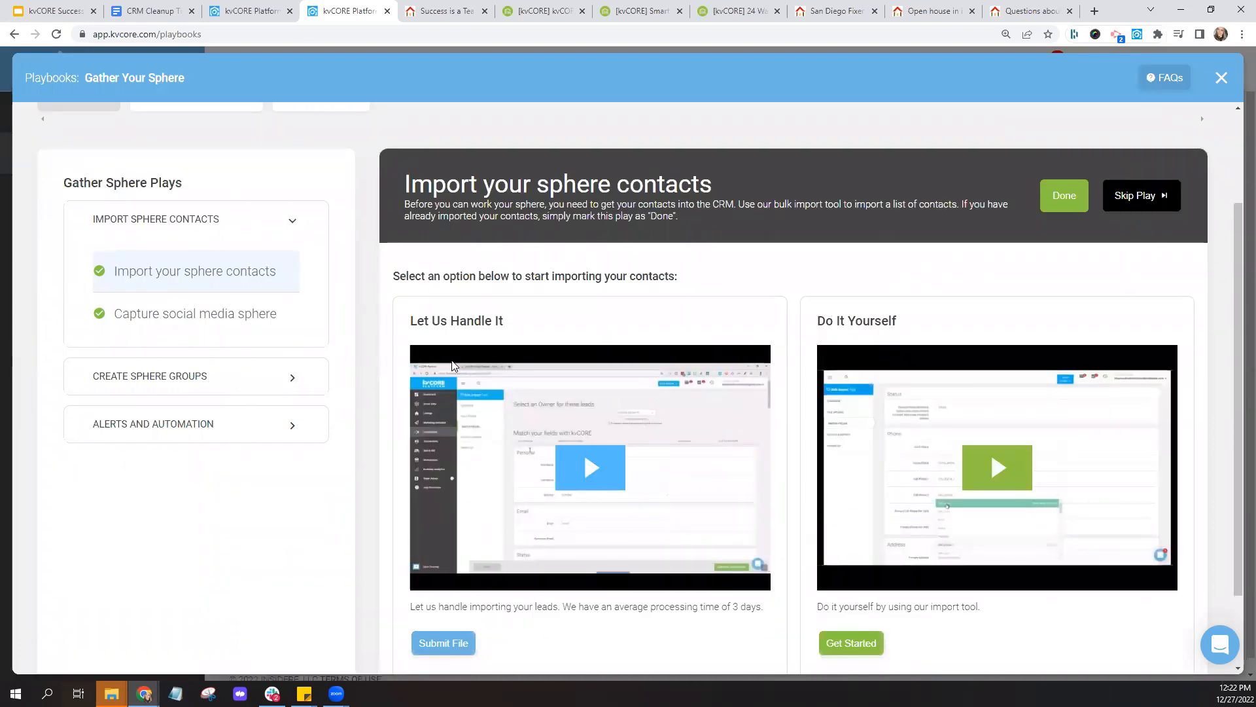
click(225, 376)
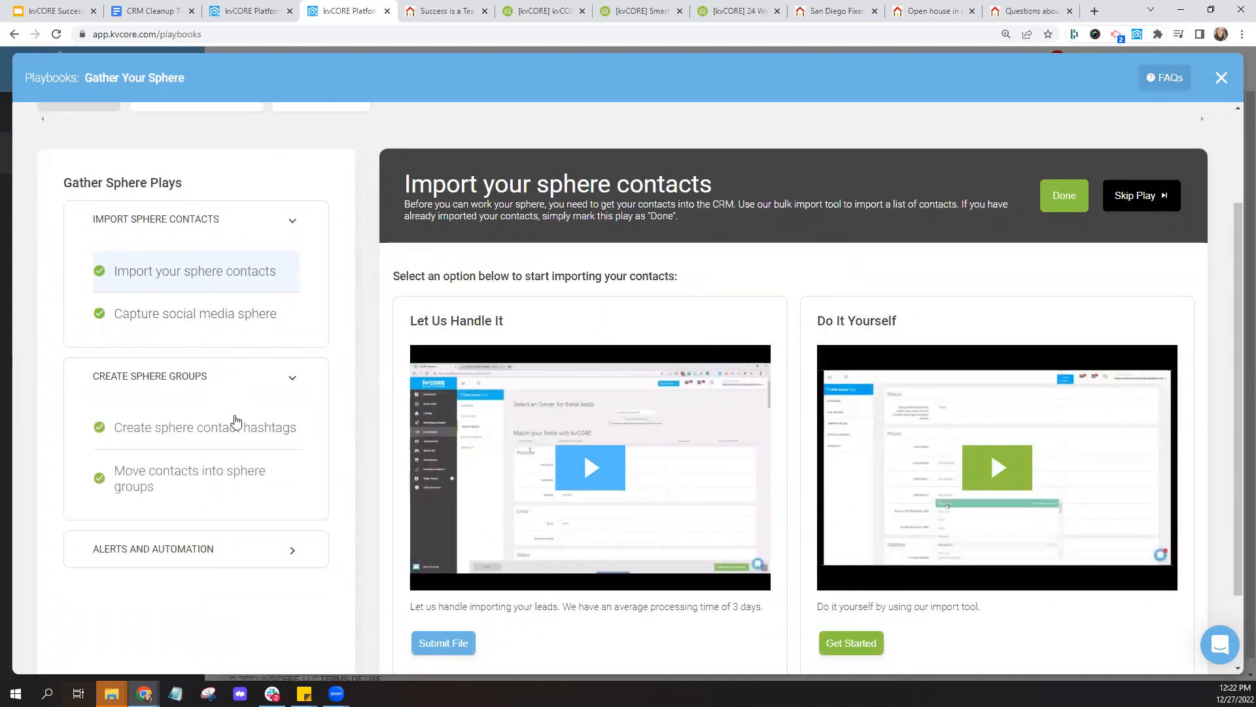
click(229, 430)
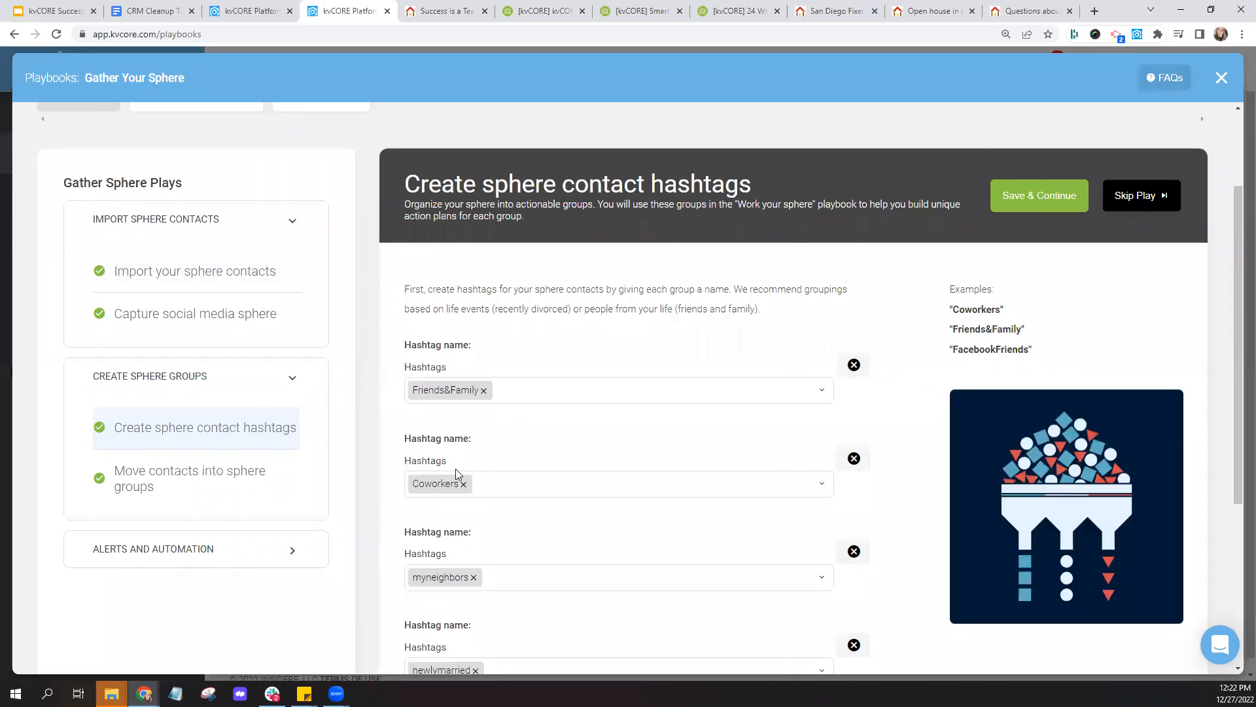
scroll(495, 402, down, 2)
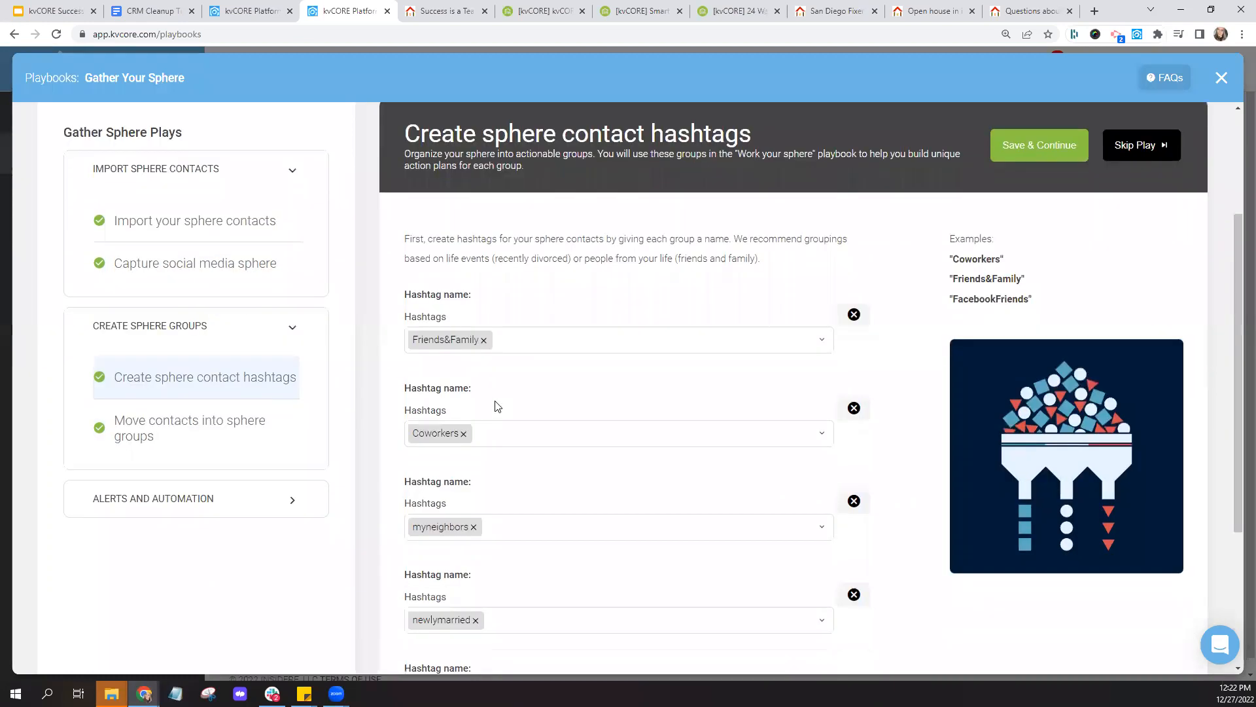
scroll(496, 405, down, 4)
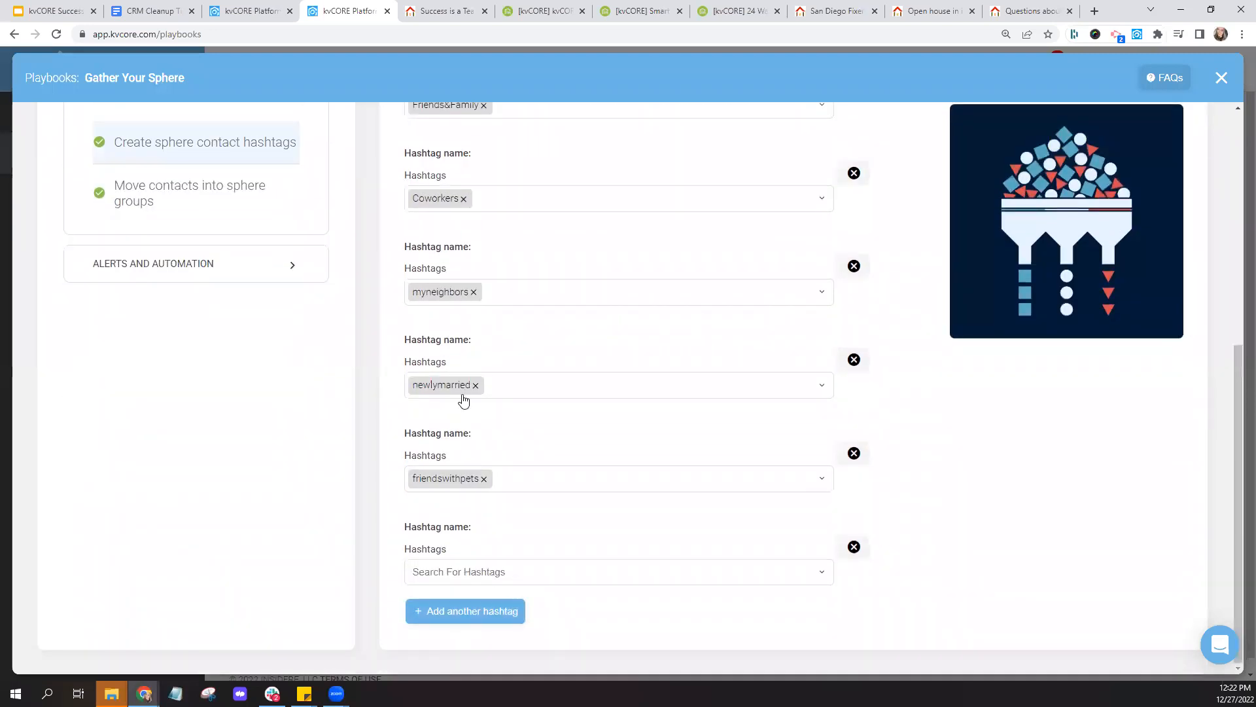
scroll(464, 399, up, 3)
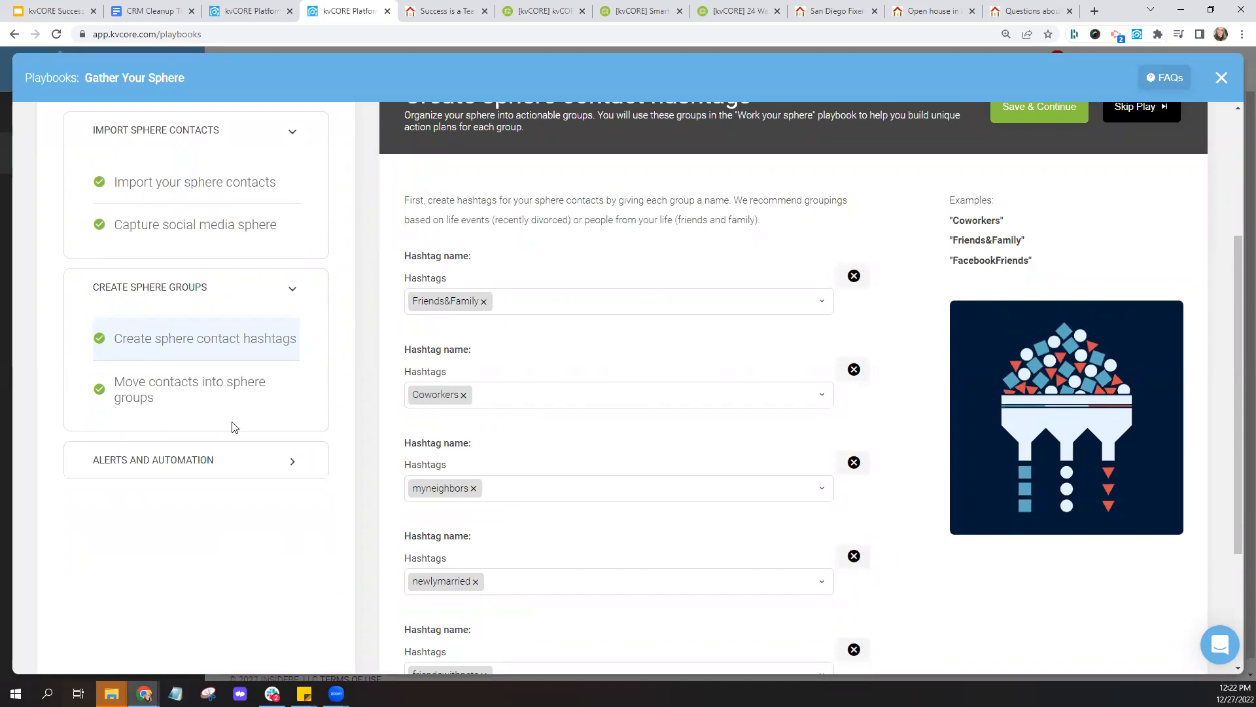
scroll(695, 462, up, 2)
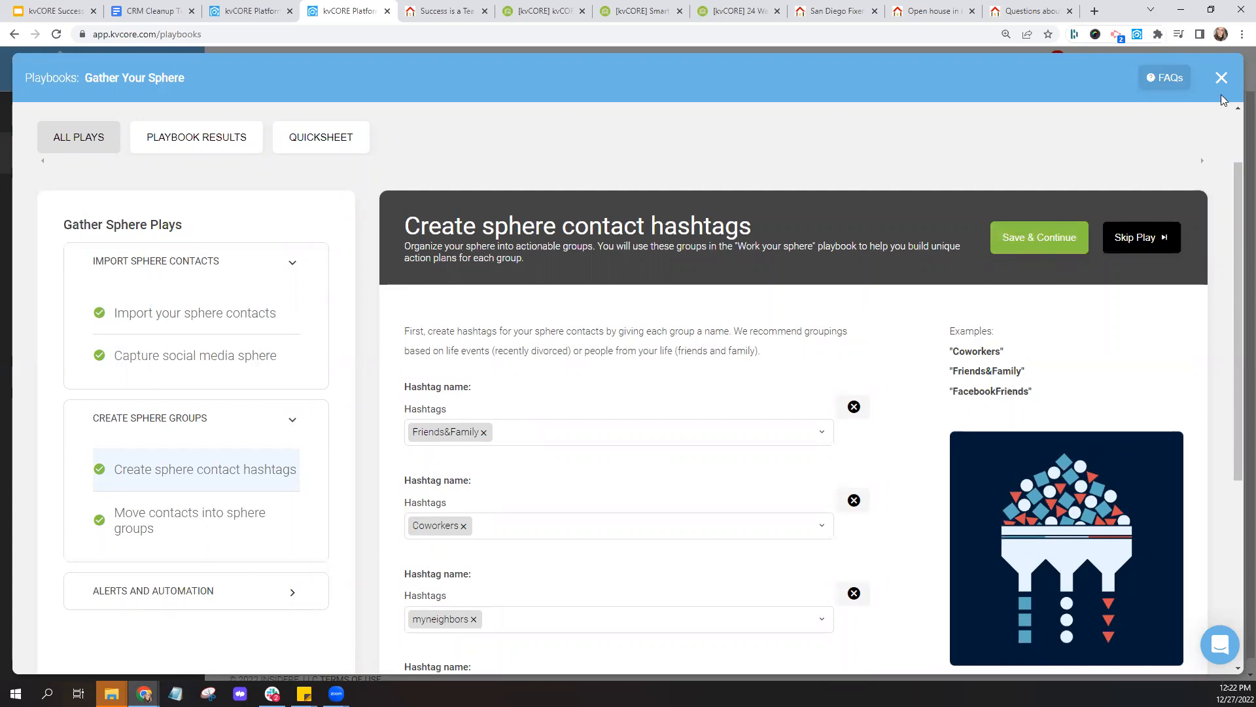
- Open the Work Your Sphere playbook through the Work your sphere contacts play under Alerts and Automation
click(174, 592)
scroll(238, 471, down, 3)
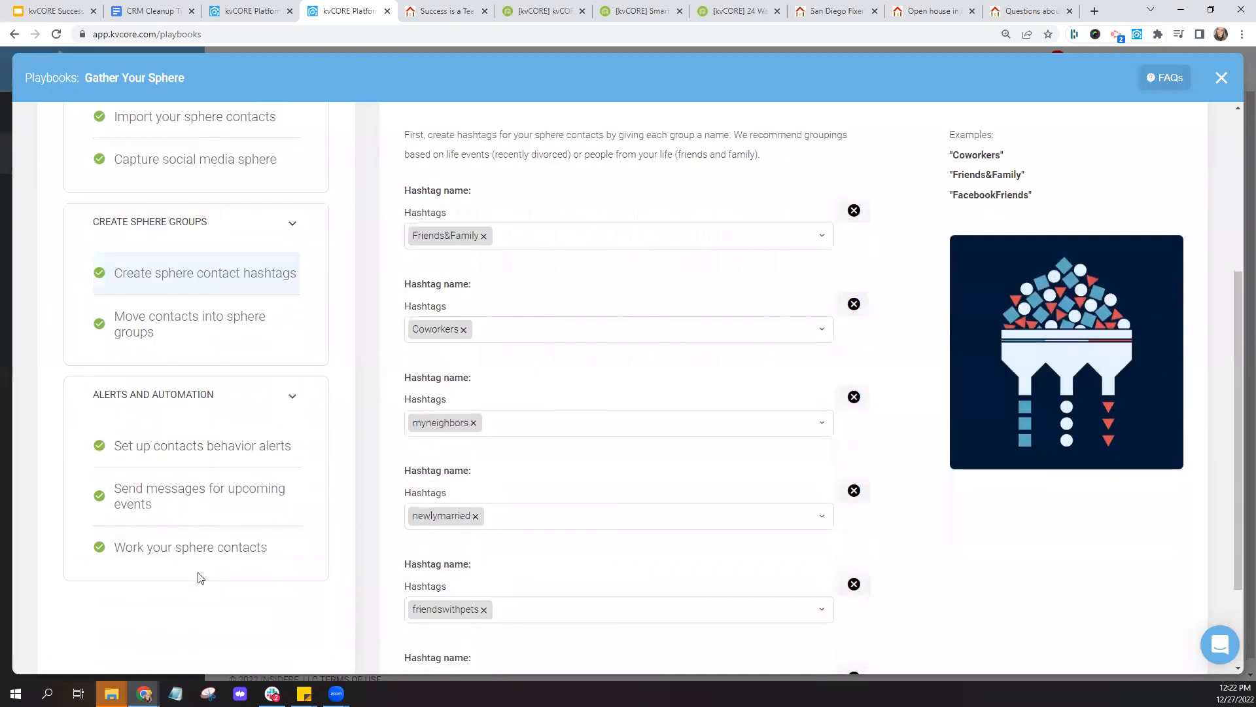
click(203, 553)
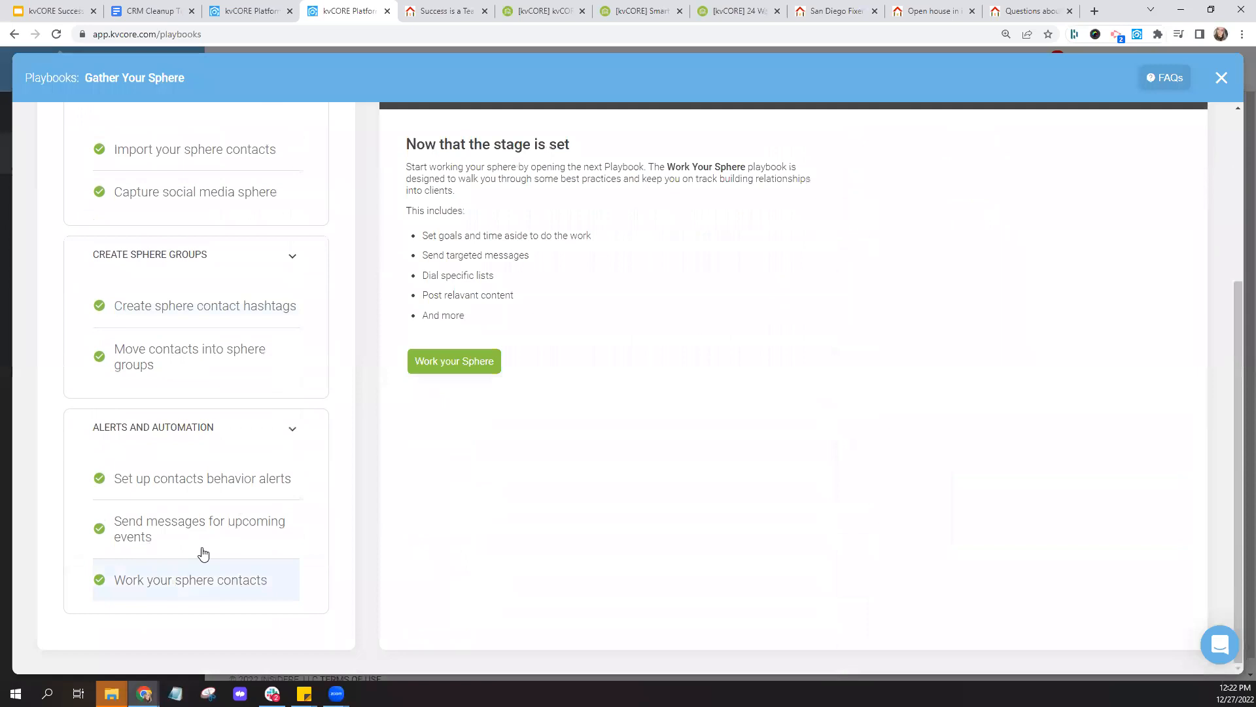
click(450, 364)
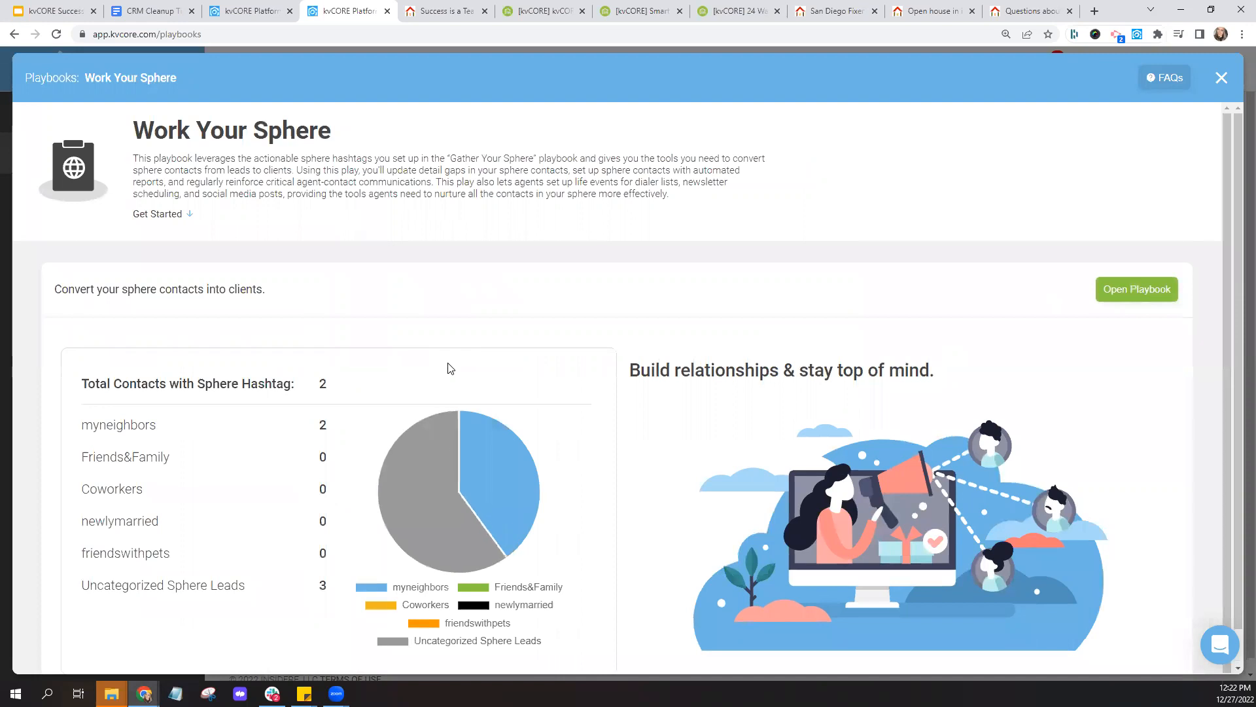
click(1115, 292)
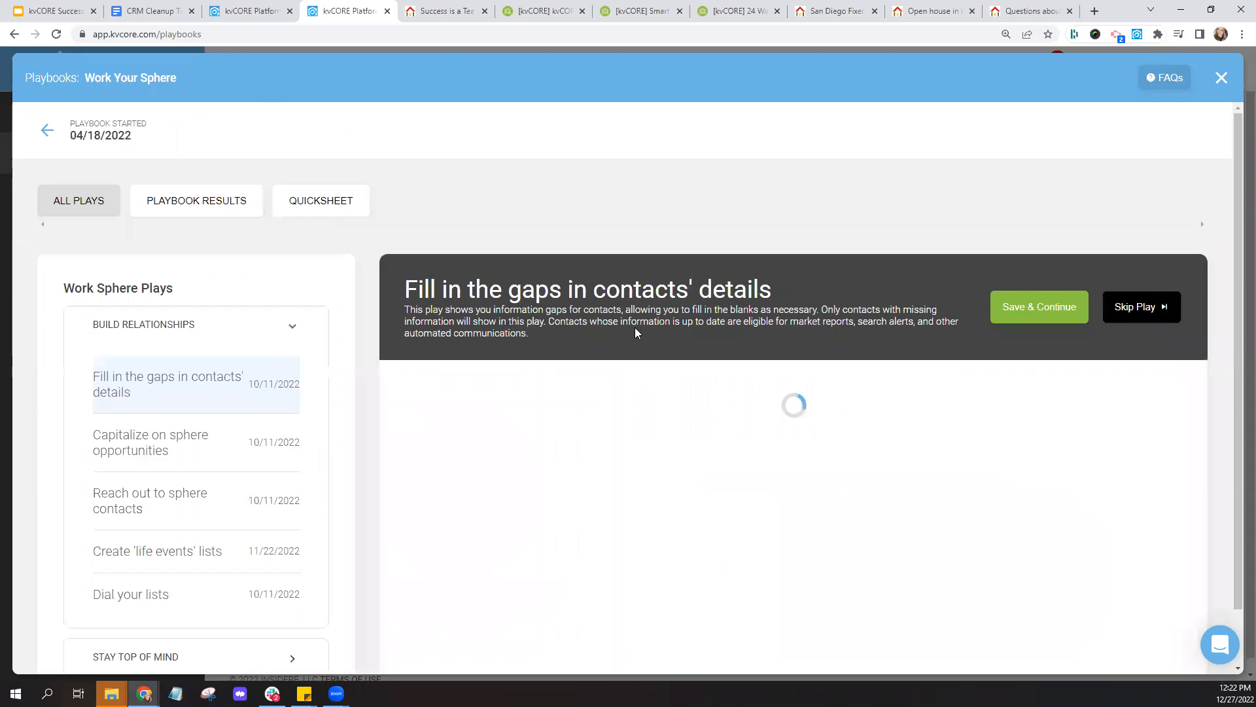
- Examine the first Friends&Family contact's existing and missing details in the Fill in the gaps in contacts' details play
scroll(359, 323, down, 2)
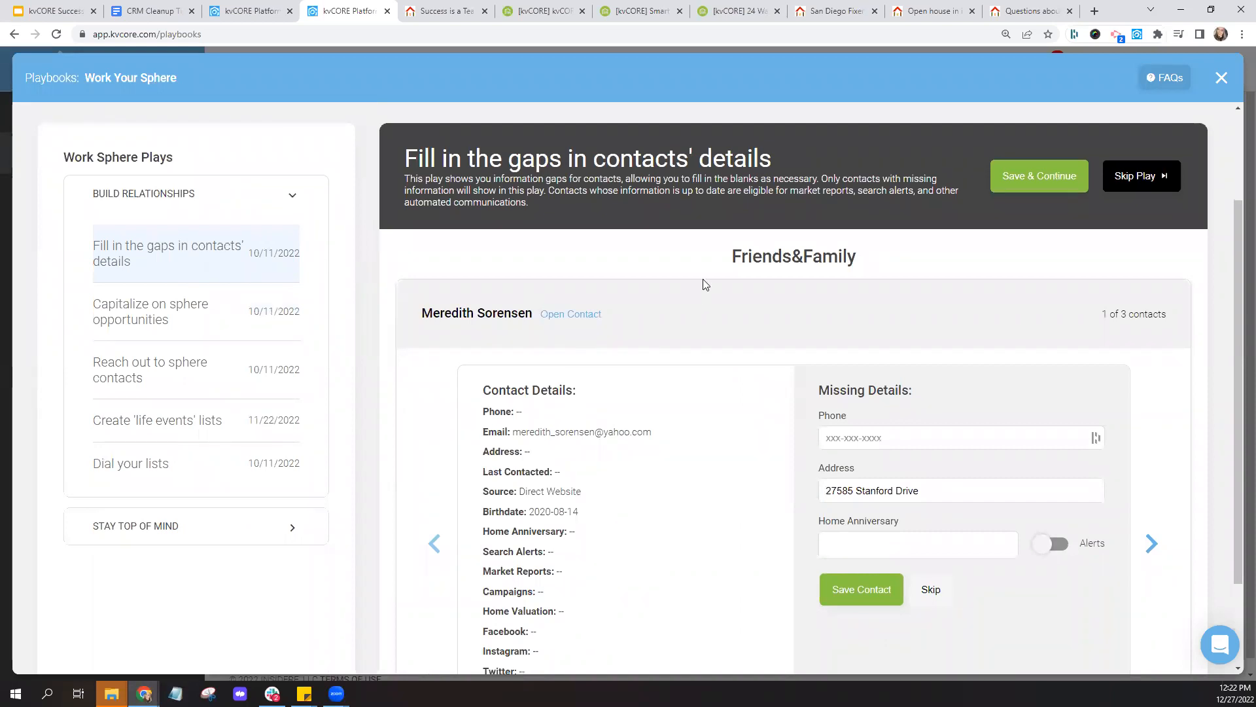
drag(724, 261, 864, 261)
click(866, 261)
scroll(746, 298, down, 2)
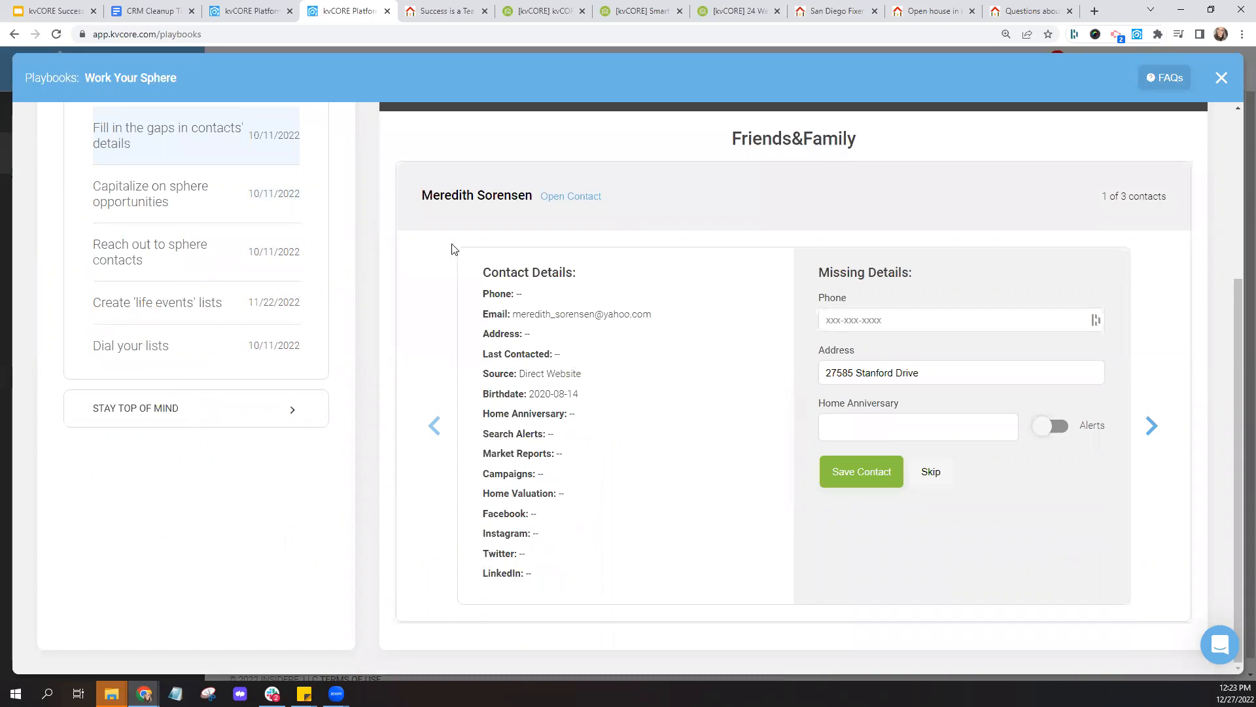
drag(421, 195, 532, 195)
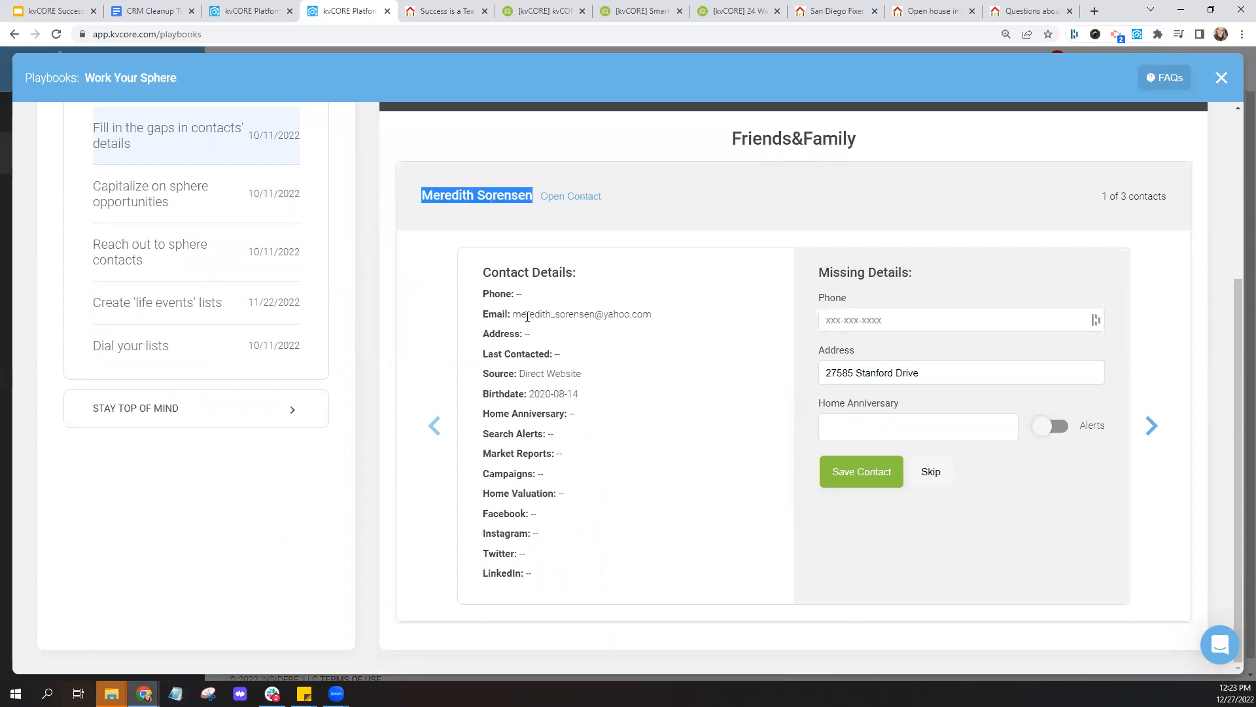
click(545, 292)
- Save the first Friends&Family contact's home anniversary as 12/31/2022 with alerts on, and advance to the next contact
click(859, 322)
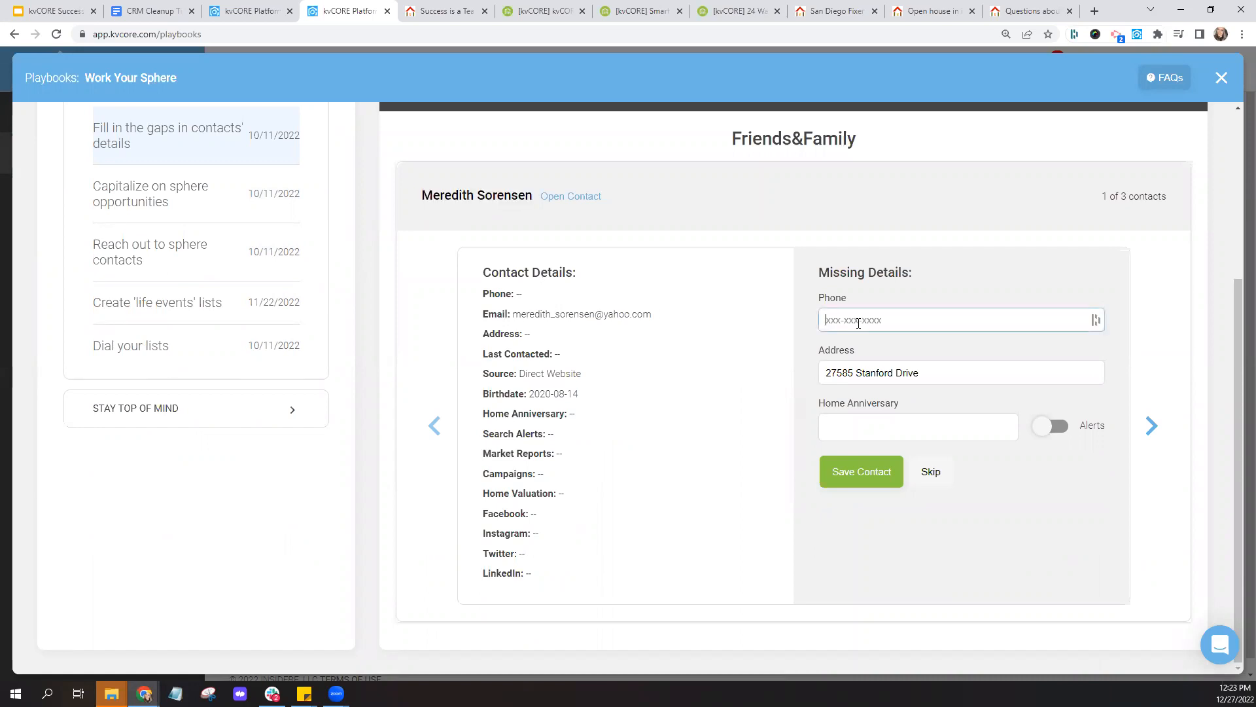
click(861, 440)
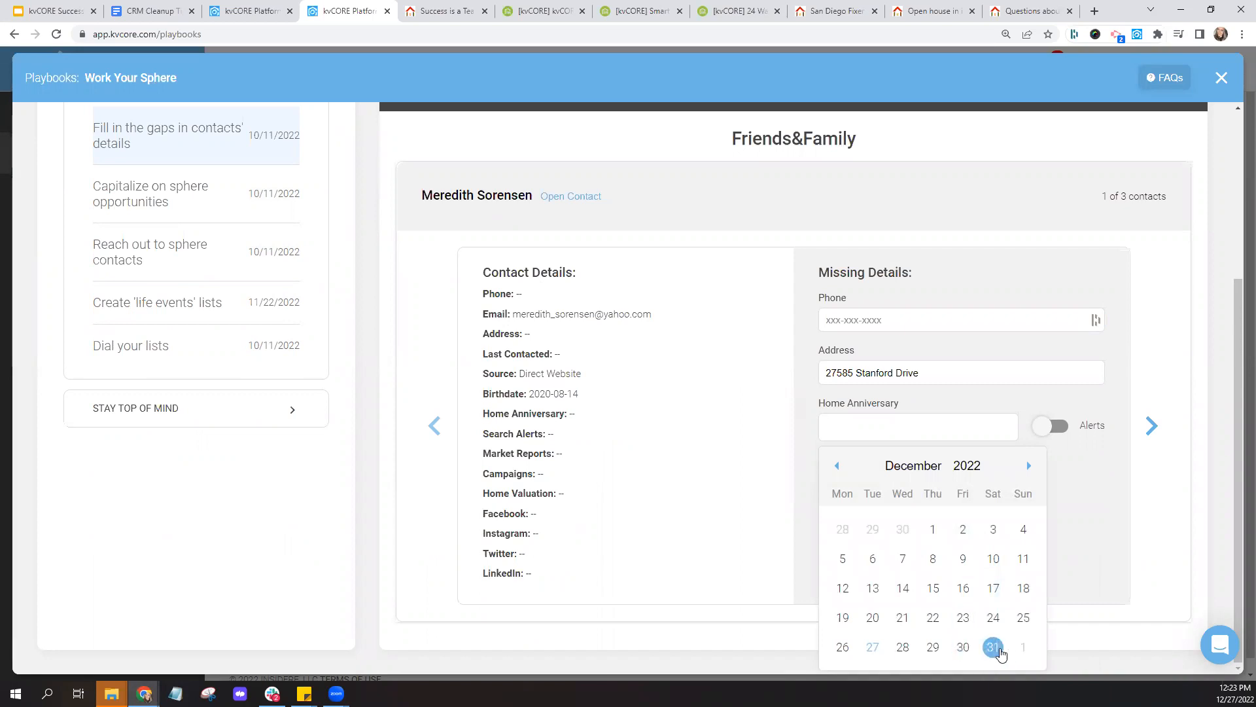
click(993, 647)
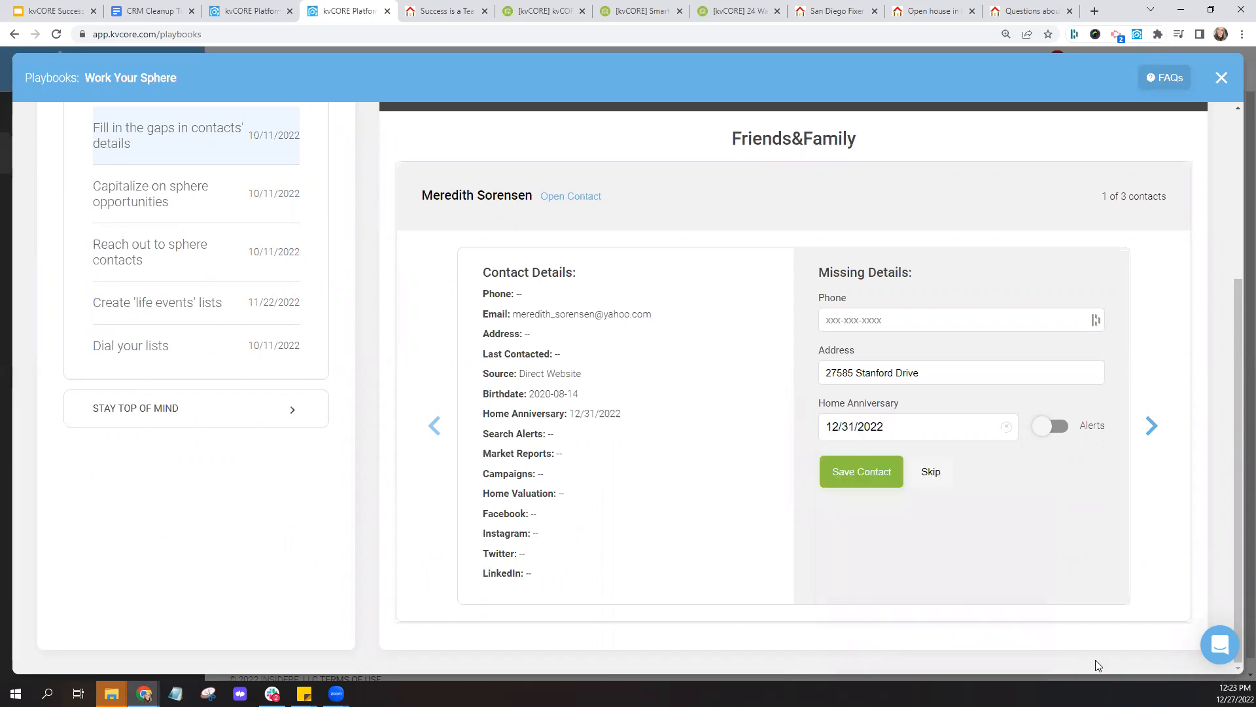
click(1045, 432)
click(1154, 424)
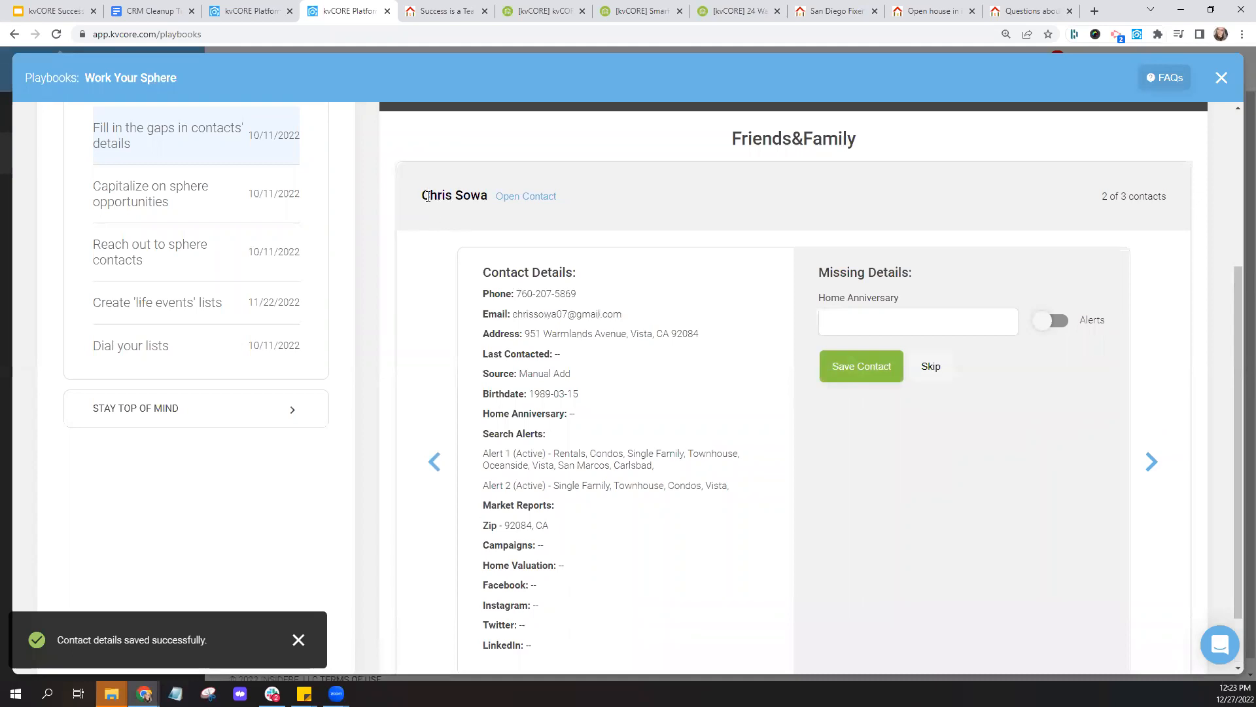
- Check the missing details of the remaining Friends&Family contacts without entering a date, and close the playbook
click(897, 323)
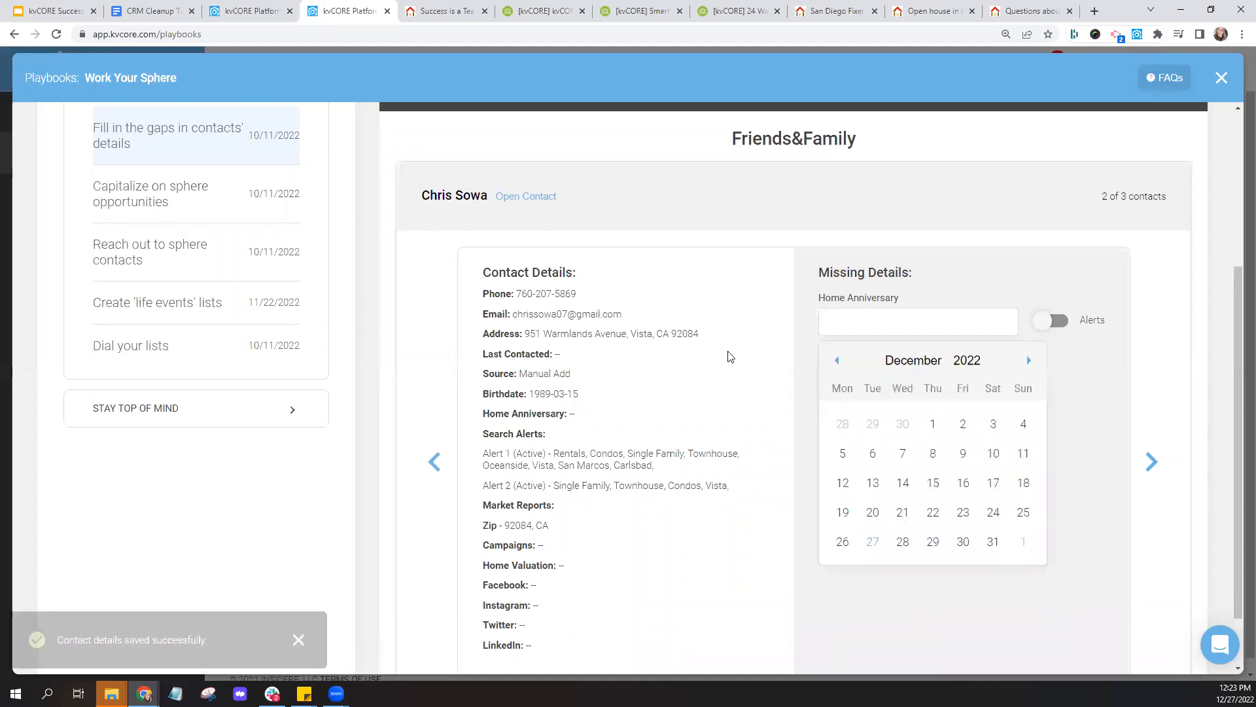
click(950, 280)
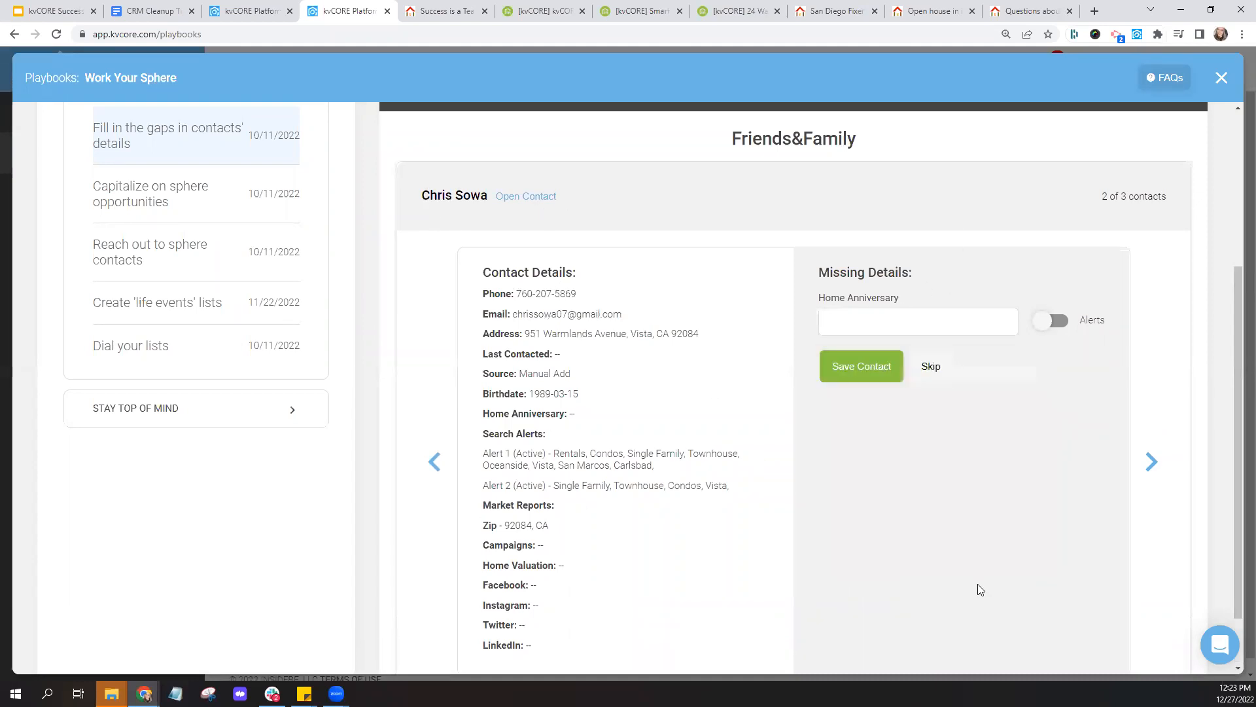
click(1148, 466)
scroll(765, 381, down, 3)
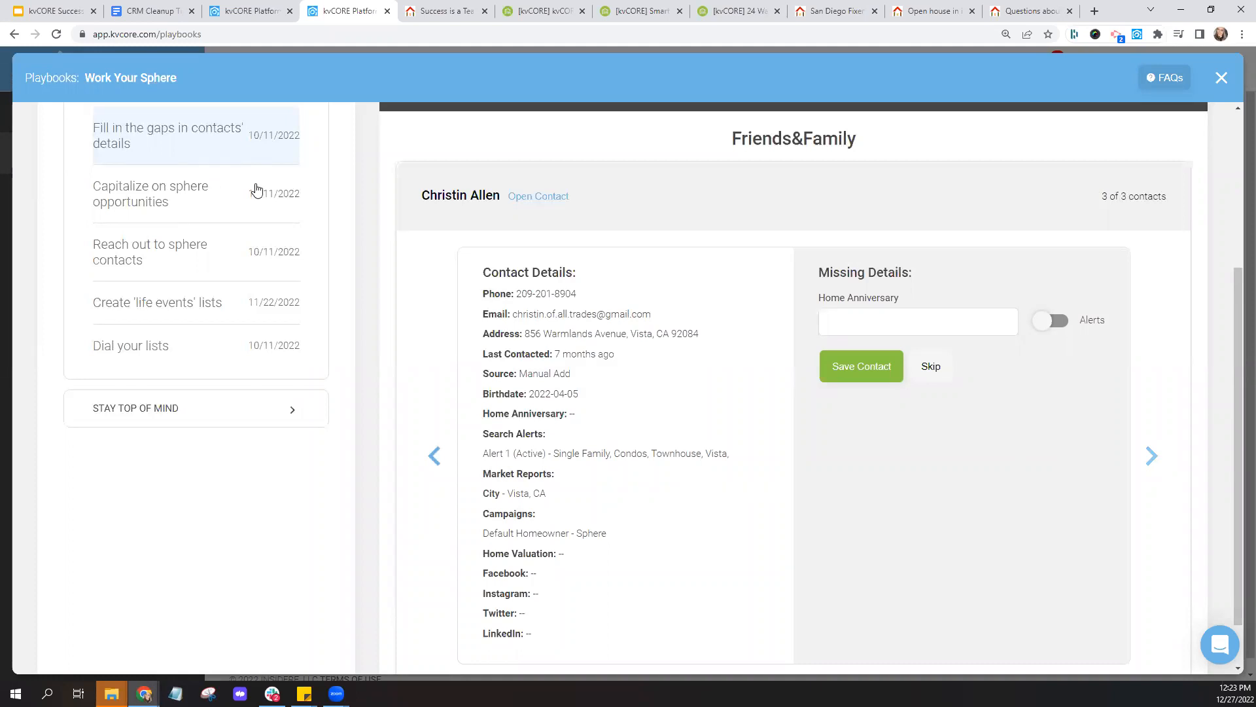
drag(723, 148, 871, 152)
click(824, 143)
click(1220, 79)
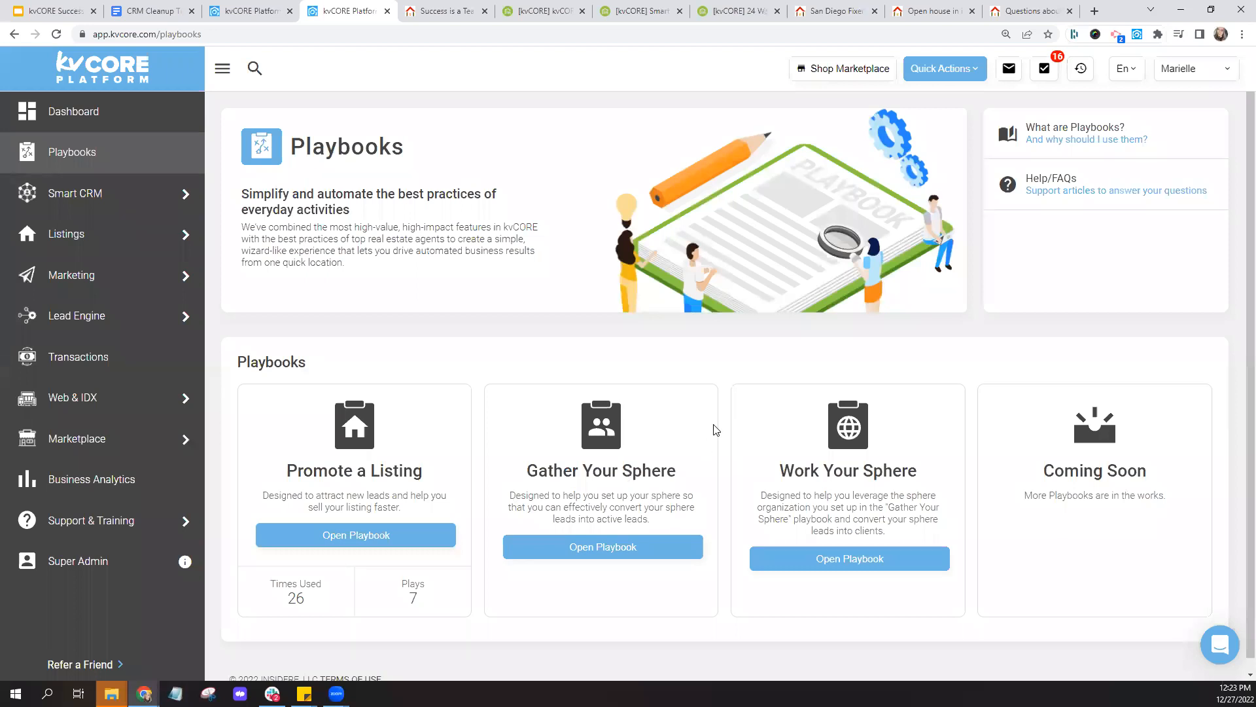
- Return to the filtered Smart CRM list and examine the Contact Details filters, including Has Birthday and No Birthday
mouse_move(140, 190)
click(229, 10)
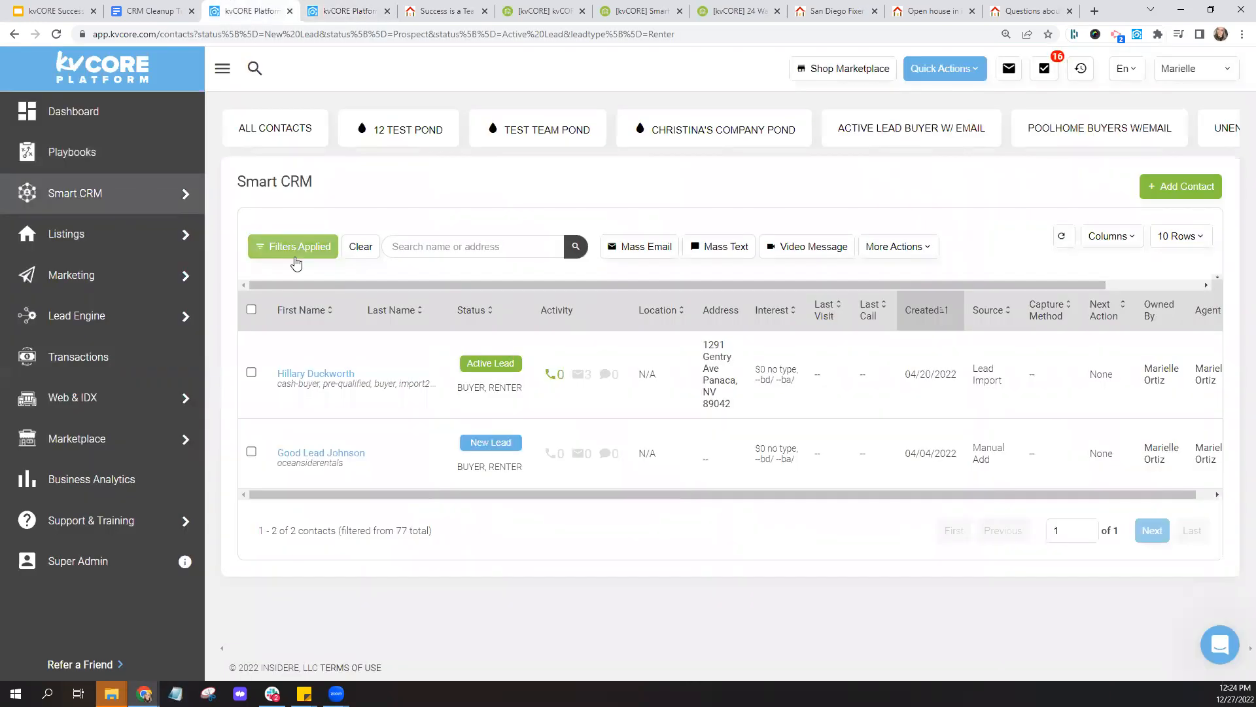
click(295, 255)
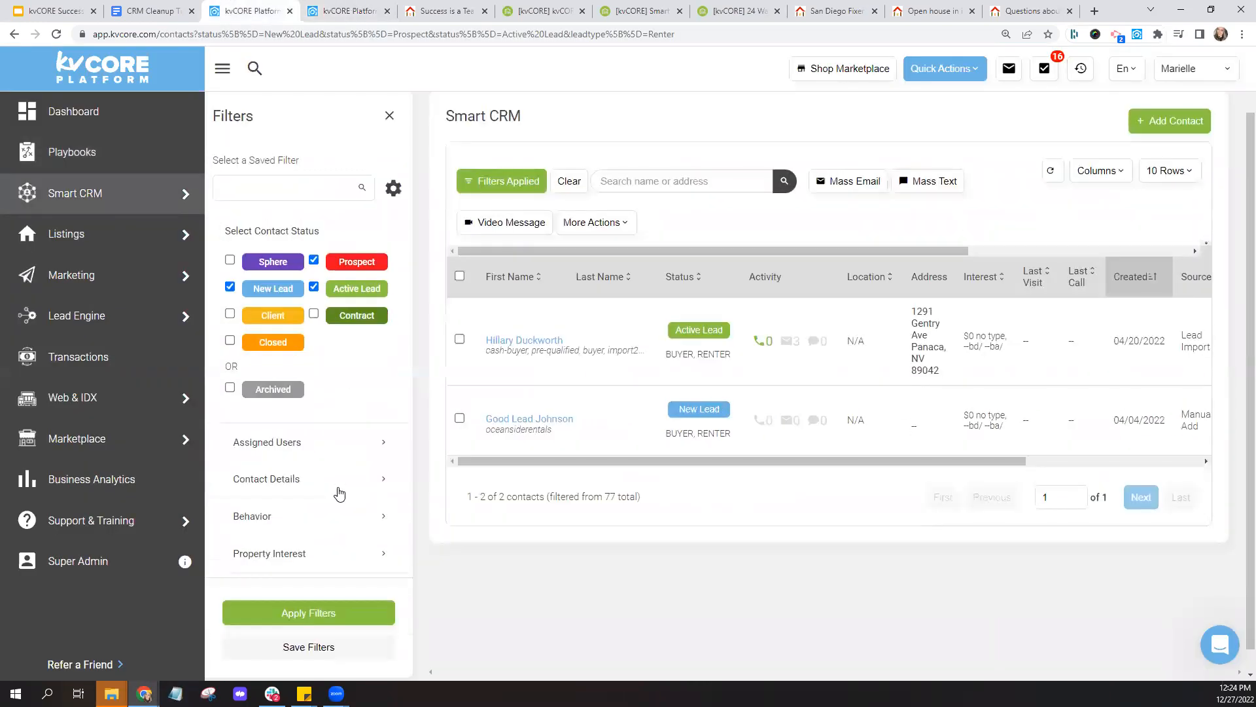
click(339, 494)
scroll(339, 494, down, 6)
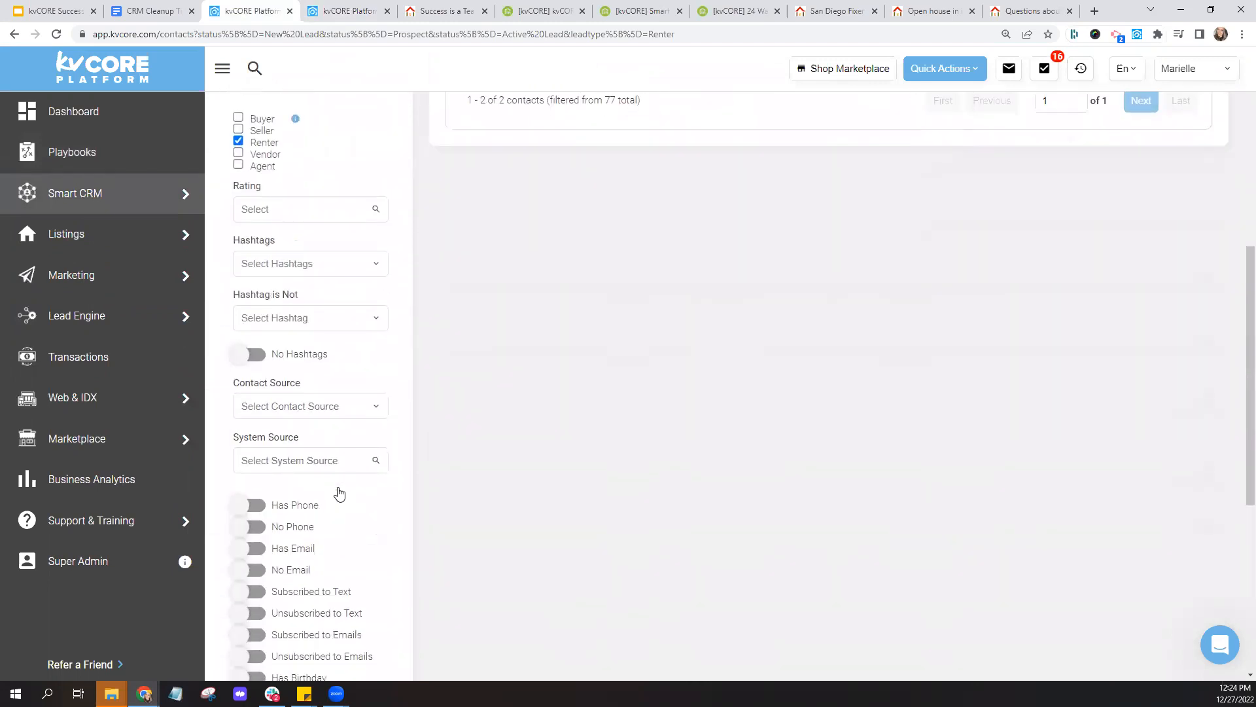
scroll(339, 494, down, 4)
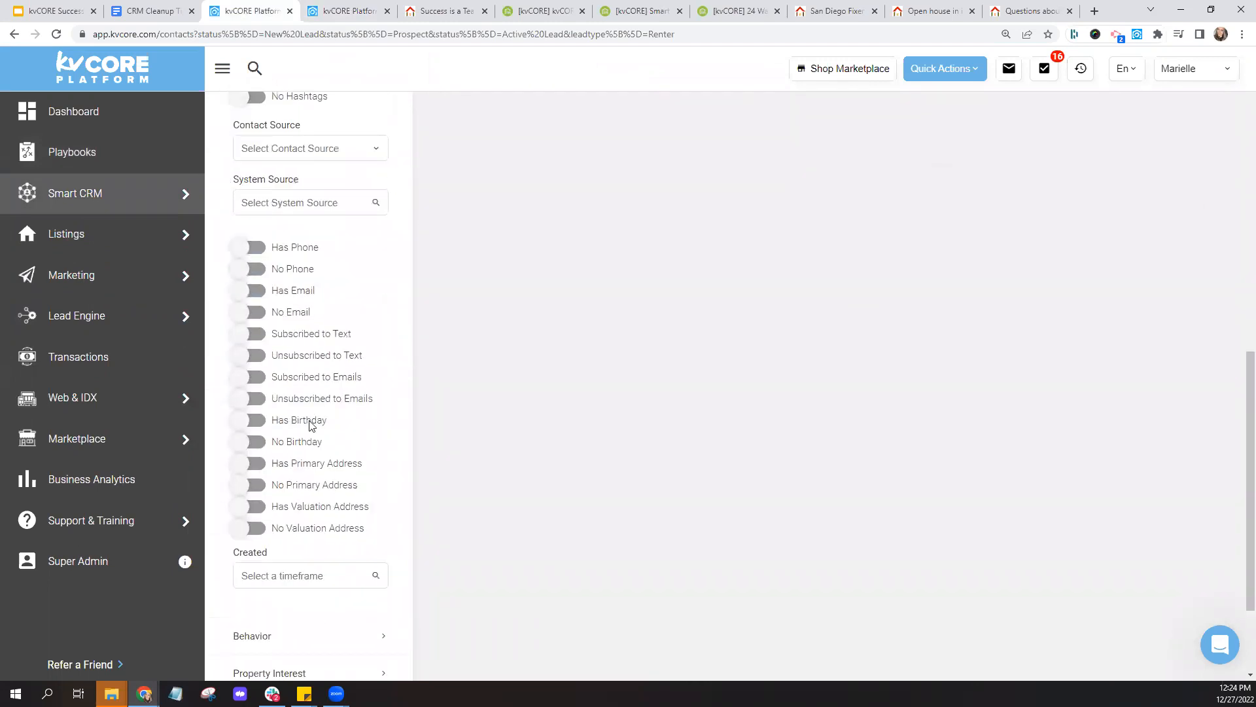
drag(273, 424, 340, 432)
click(339, 431)
scroll(425, 347, up, 10)
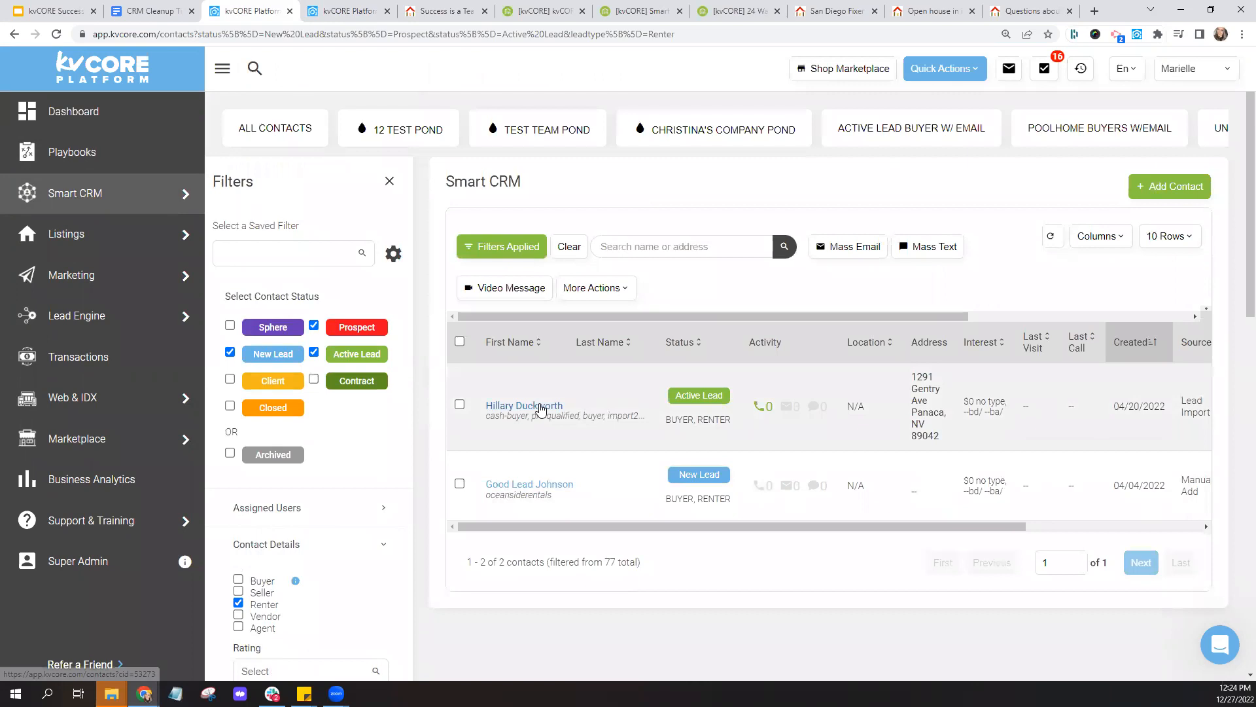
- Open the Active Lead contact's record from the filtered list and show its profile details
click(540, 407)
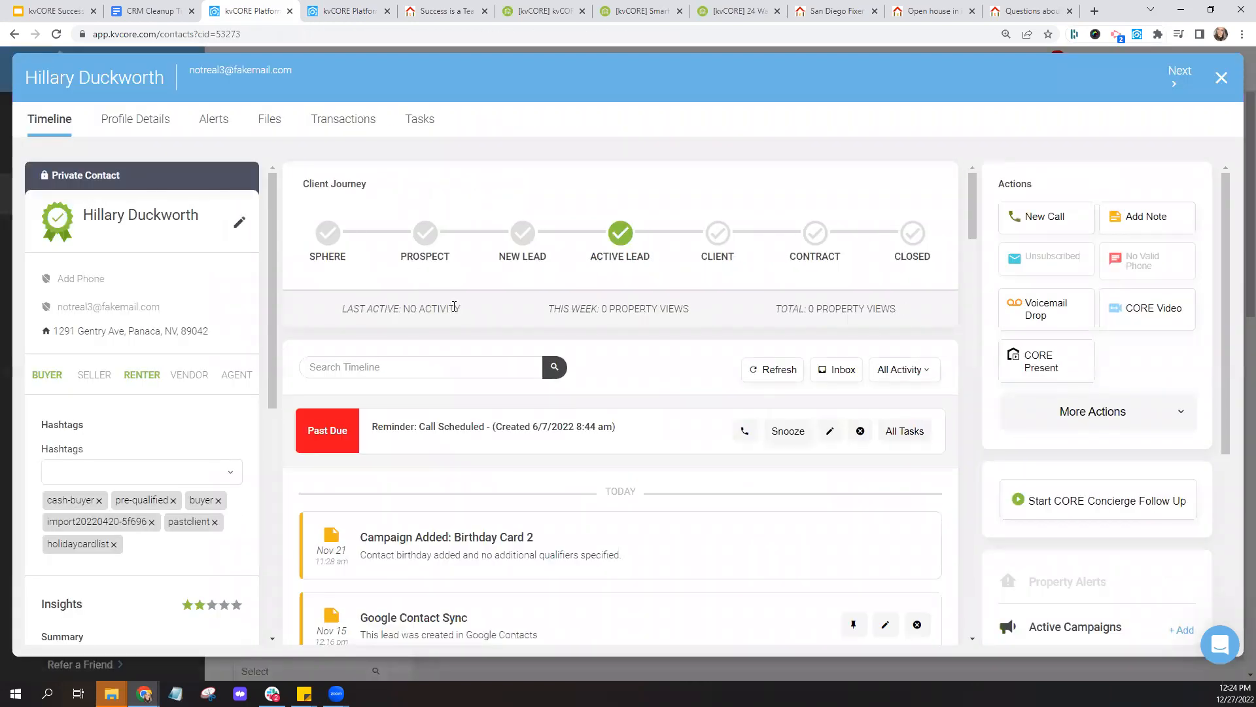
click(136, 125)
click(136, 124)
click(138, 130)
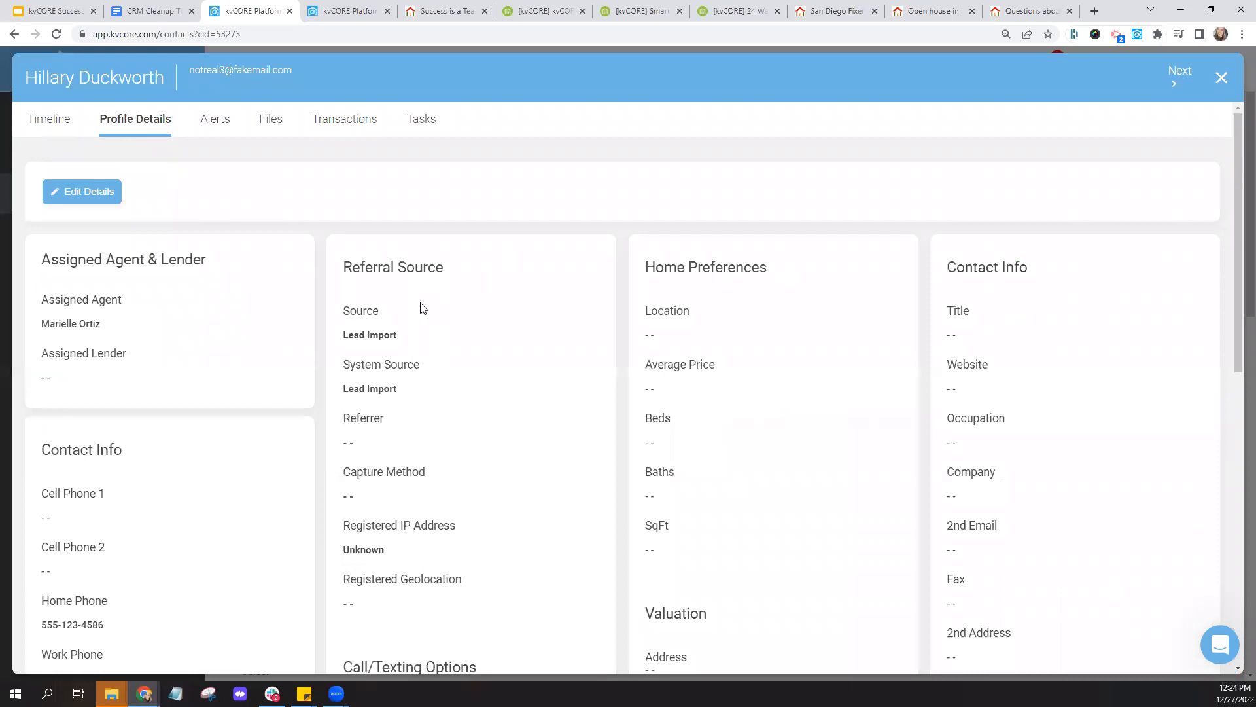
- Review the contact's profile details, including the birthday, last closed date, spouse information and primary address
scroll(422, 307, down, 3)
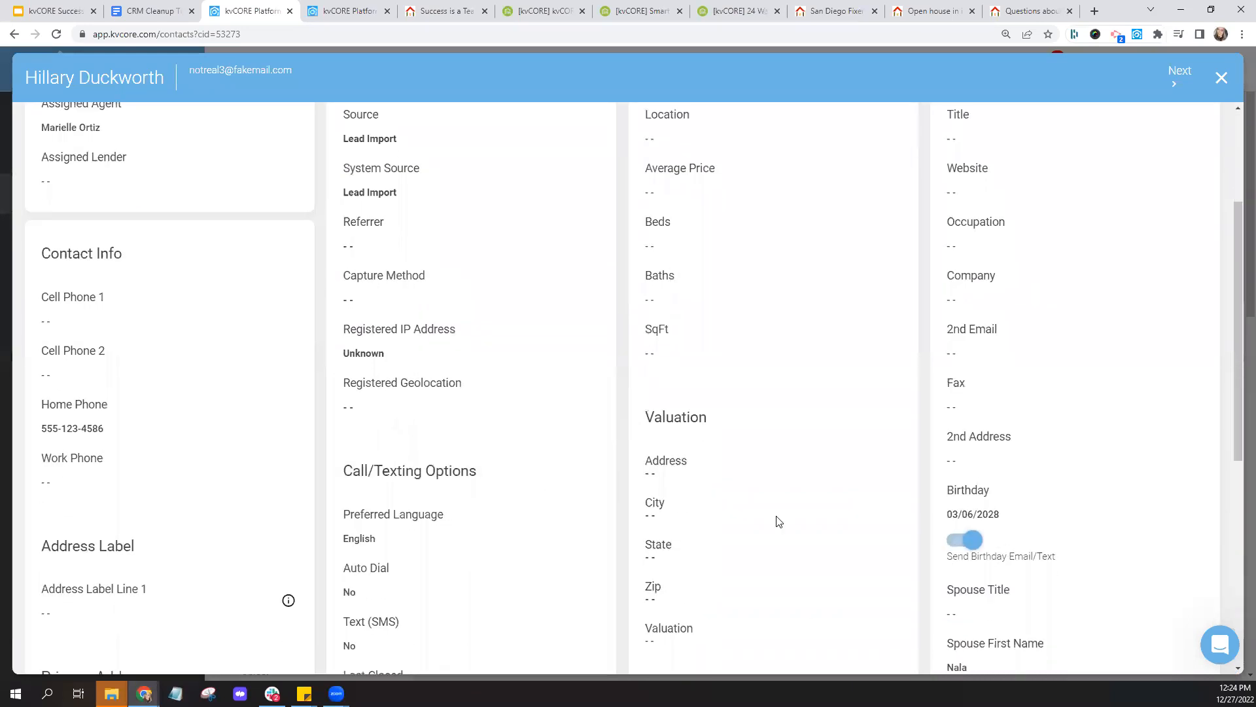
scroll(705, 500, down, 4)
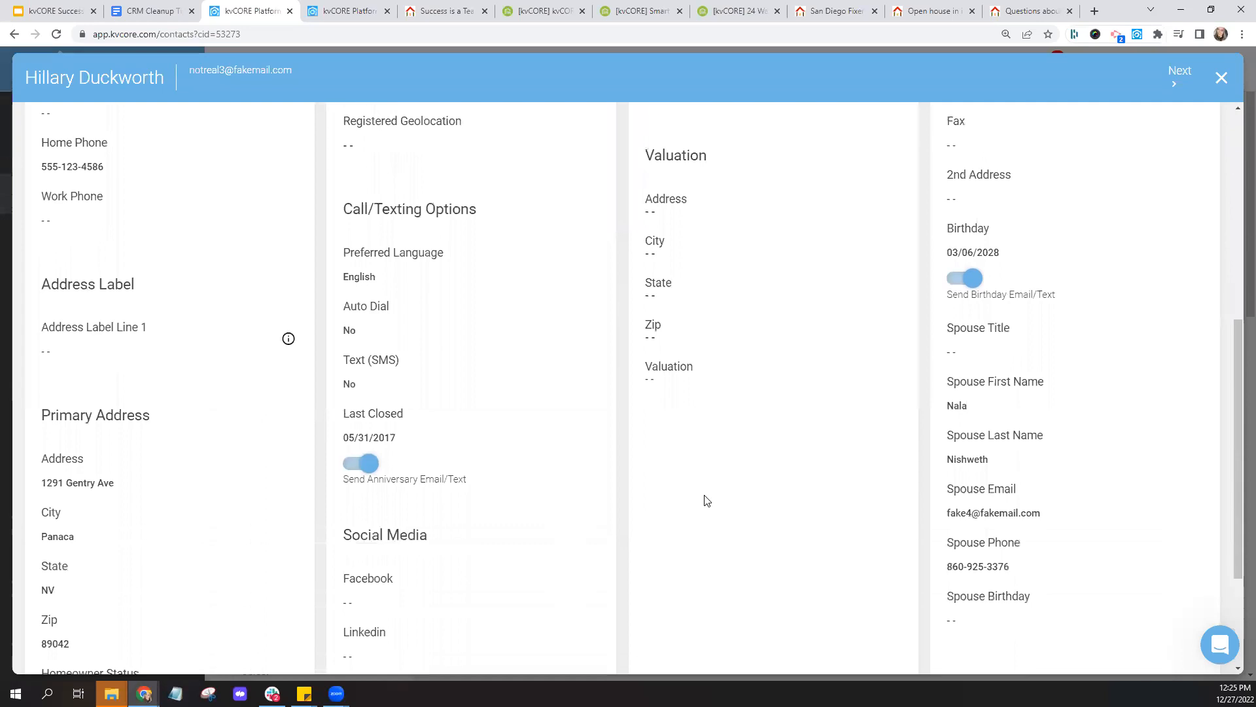
scroll(870, 412, up, 5)
scroll(872, 412, down, 7)
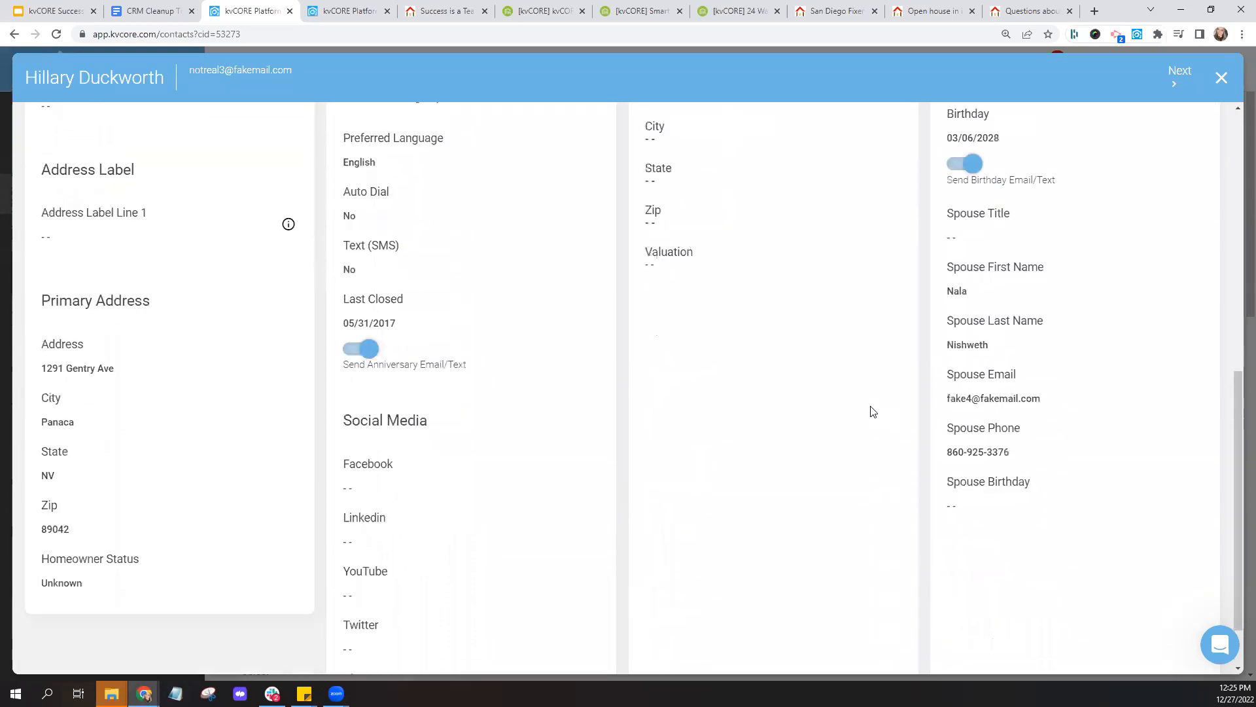
scroll(872, 411, down, 1)
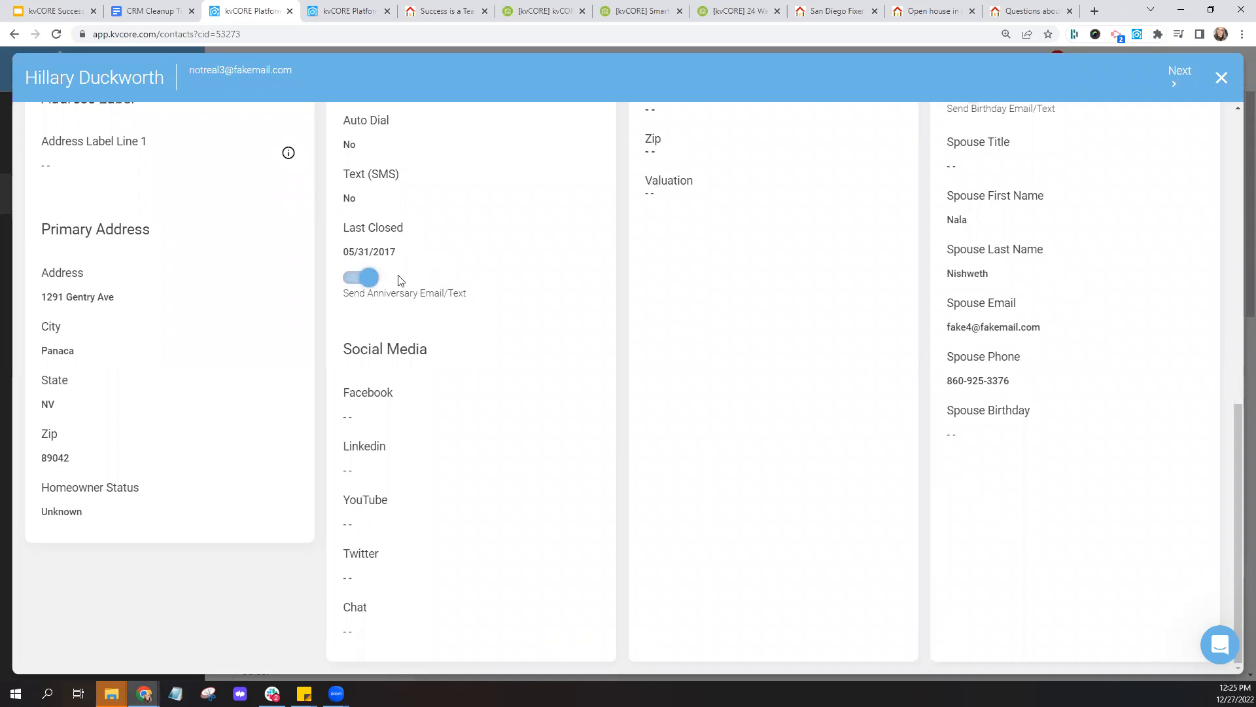
scroll(400, 280, up, 10)
- Open the contact's details for editing, check the editable Last Closed and Birthday fields, and cancel without changing anything
click(77, 193)
scroll(637, 456, down, 2)
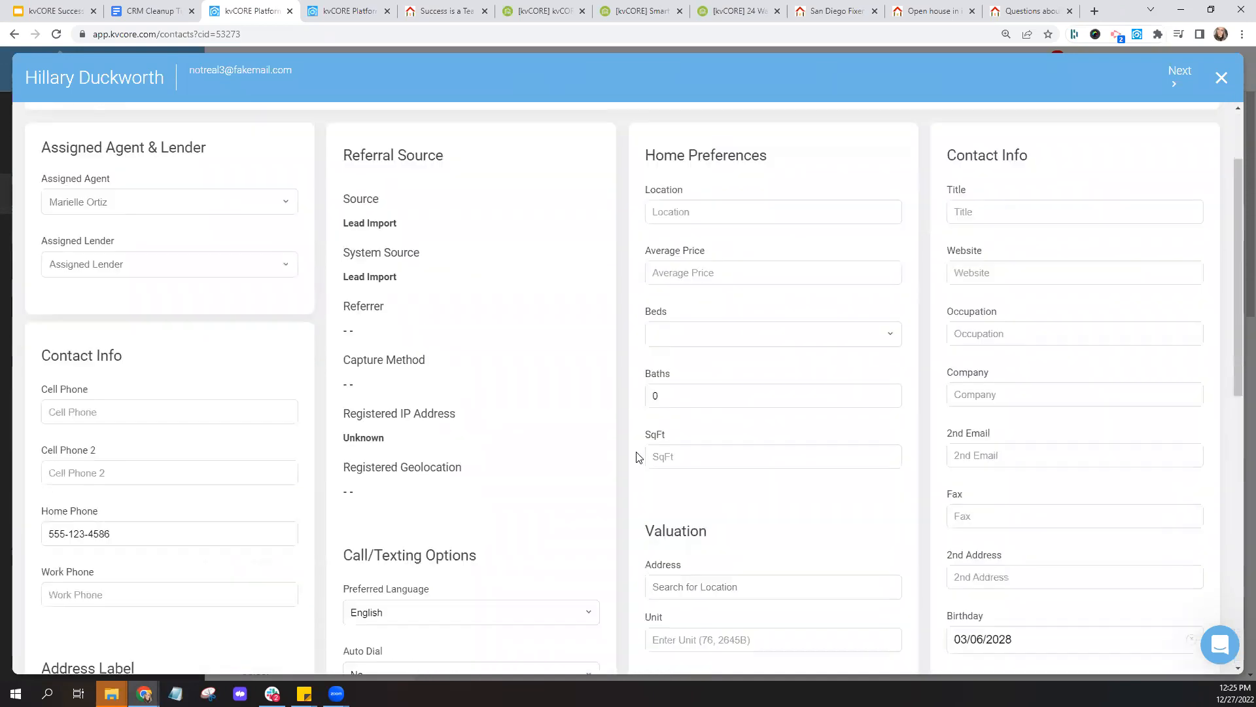
scroll(638, 455, down, 5)
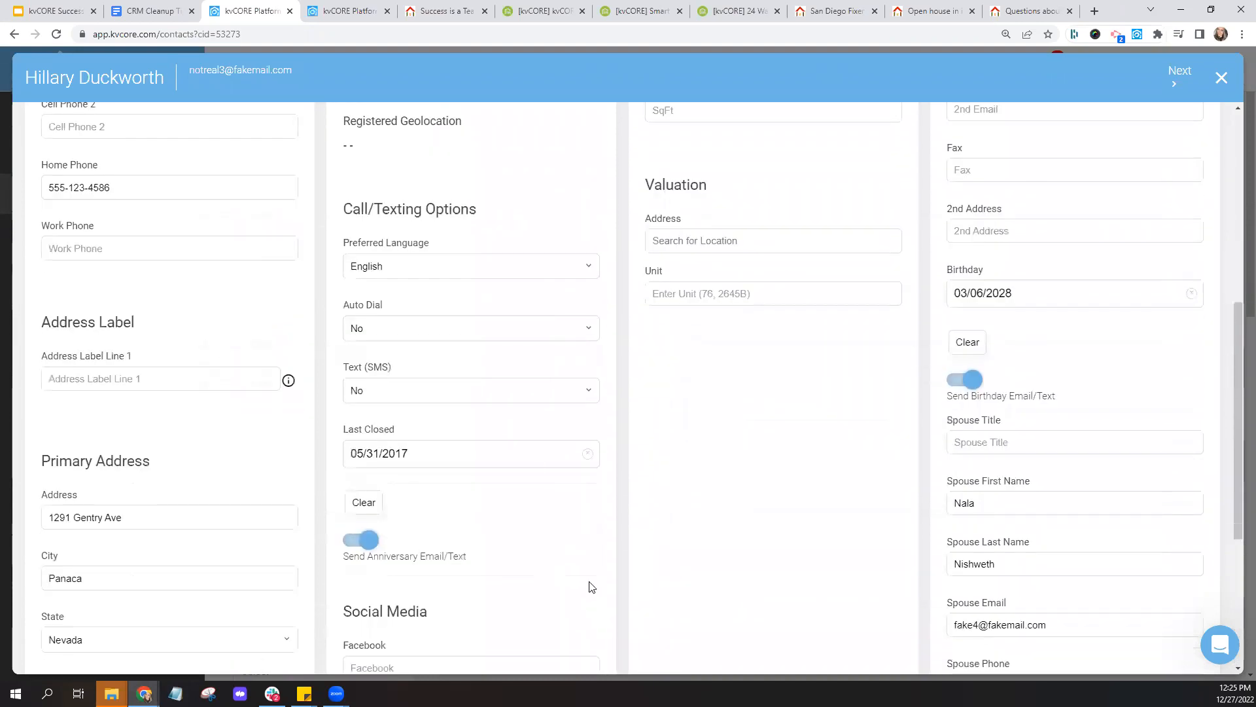
scroll(591, 587, up, 7)
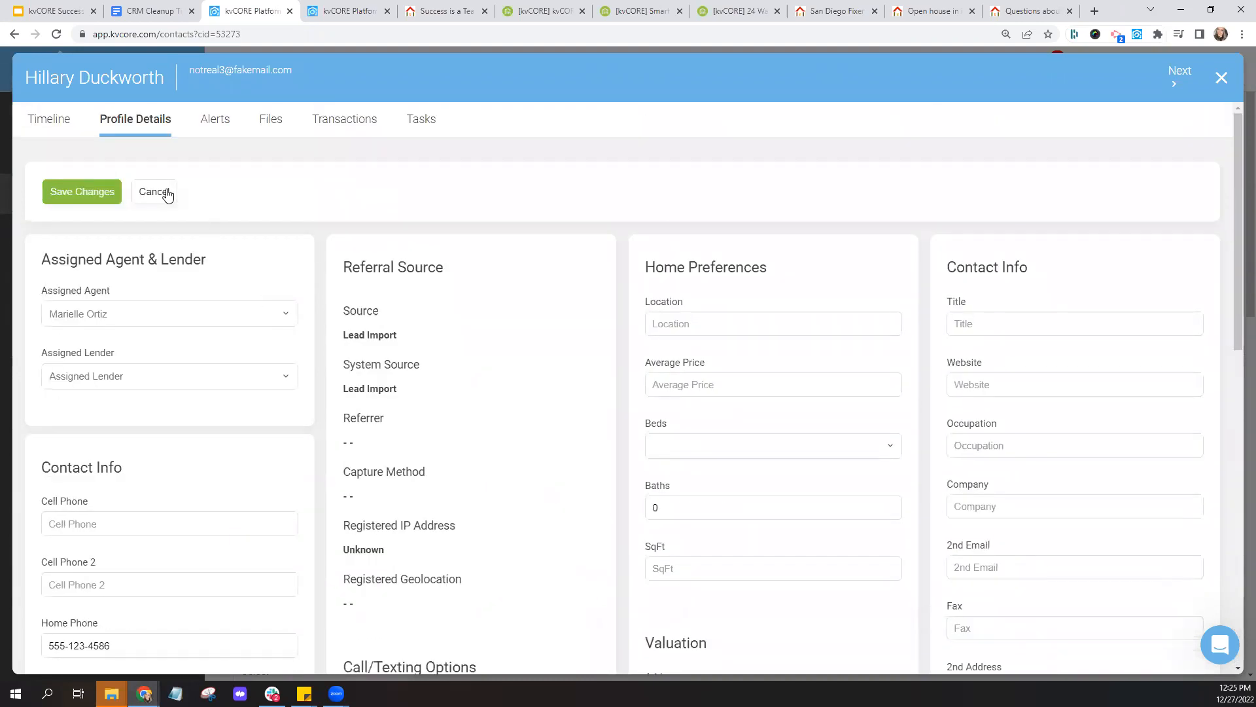
click(154, 192)
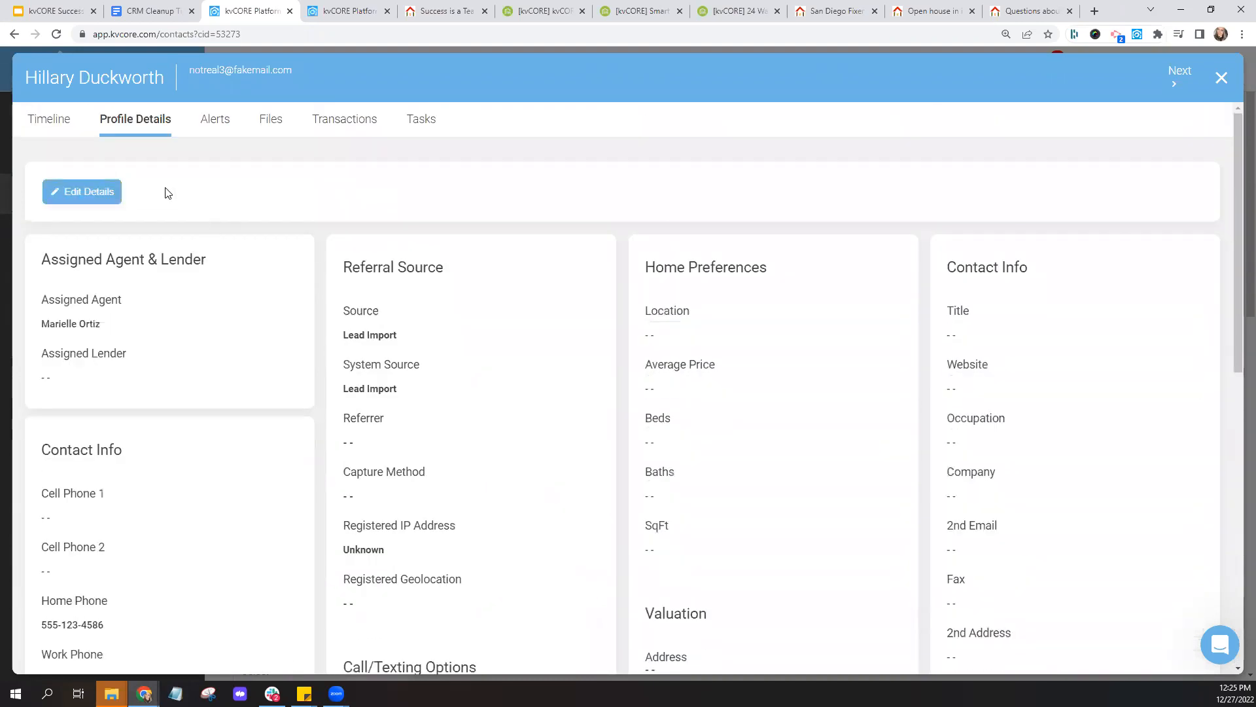
- Switch to the second kvCORE tab and open the Birthdays & Anniversaries marketing settings
click(319, 15)
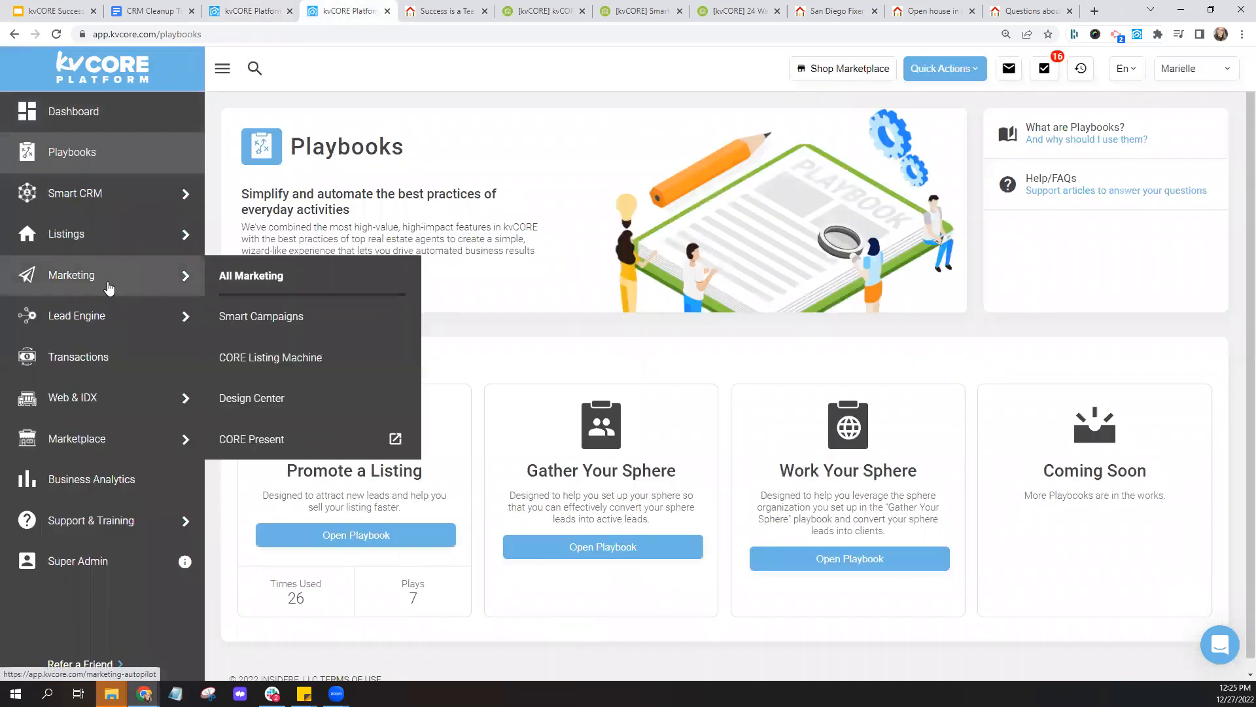
click(109, 288)
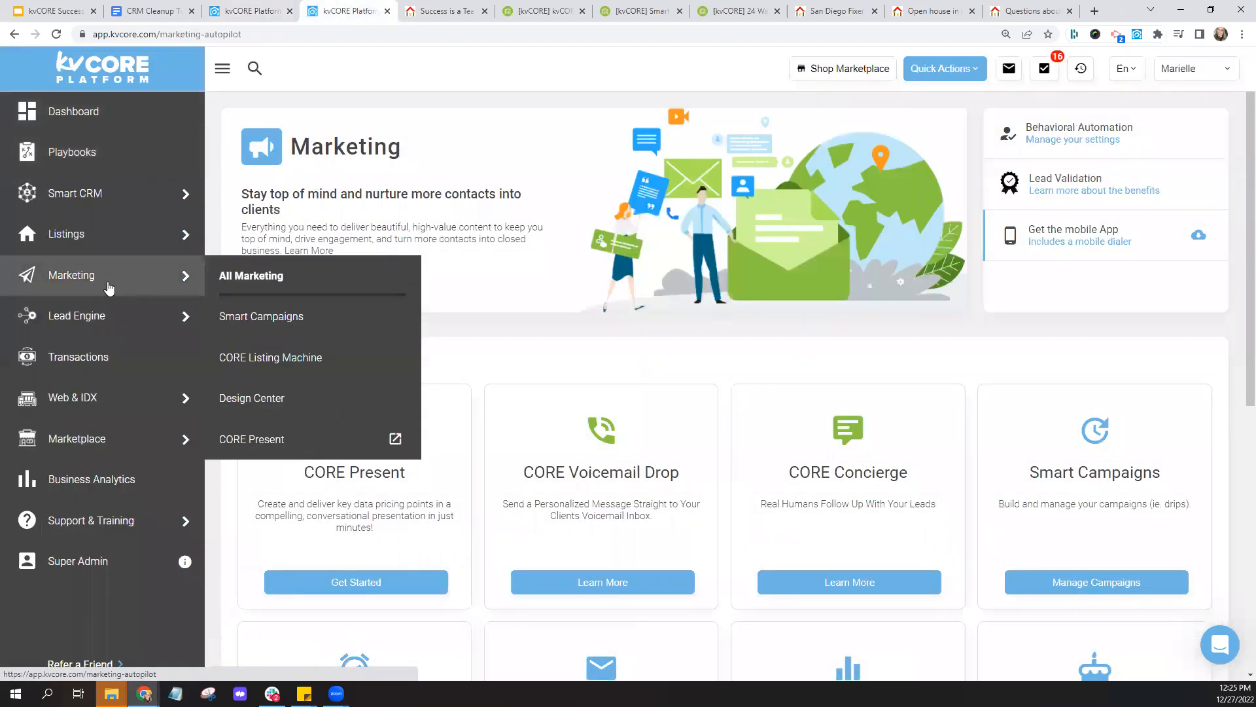
scroll(916, 393, down, 4)
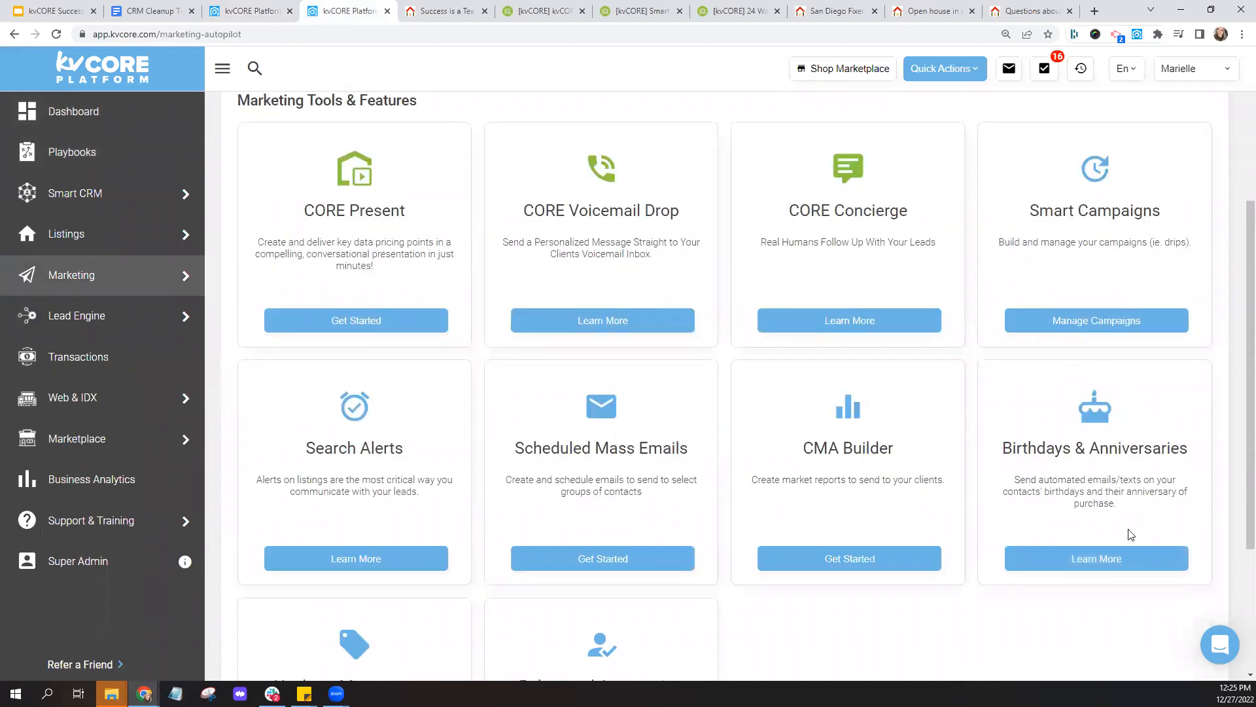
click(1097, 570)
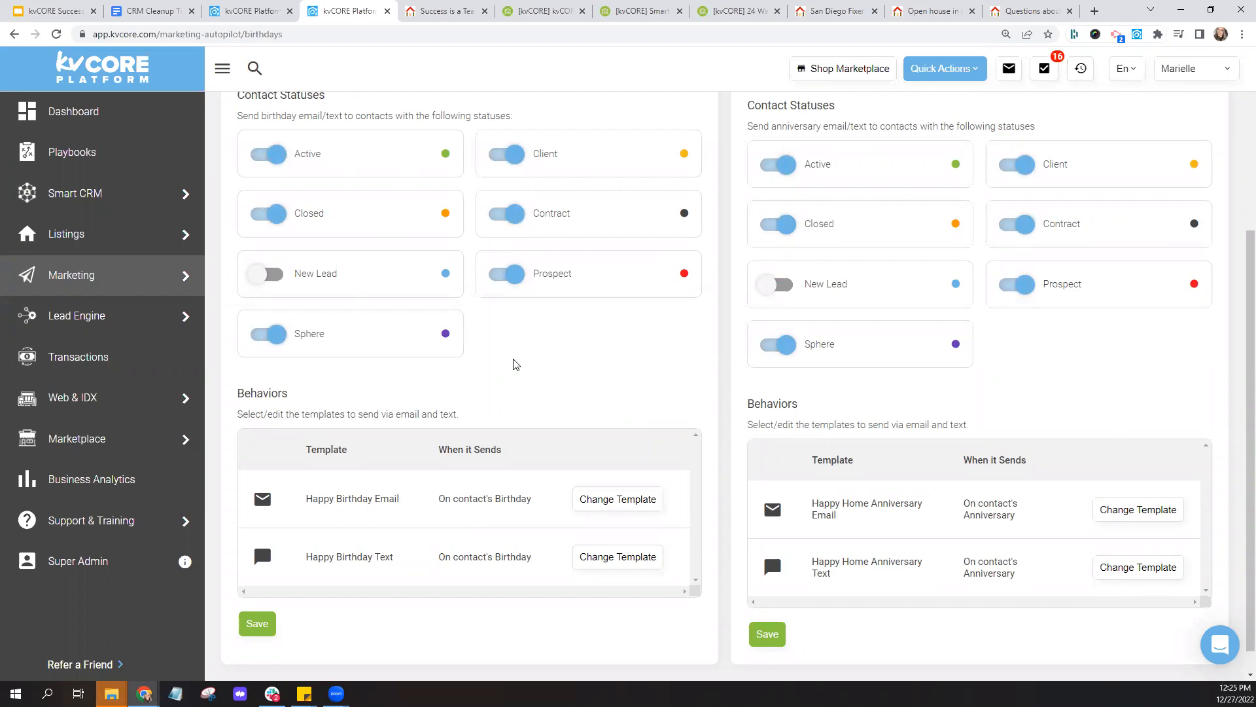
- Examine the Birthdays description and the contact statuses for birthday messages, particularly Sphere, Closed and New Lead
scroll(516, 364, up, 3)
drag(262, 103, 318, 109)
click(318, 109)
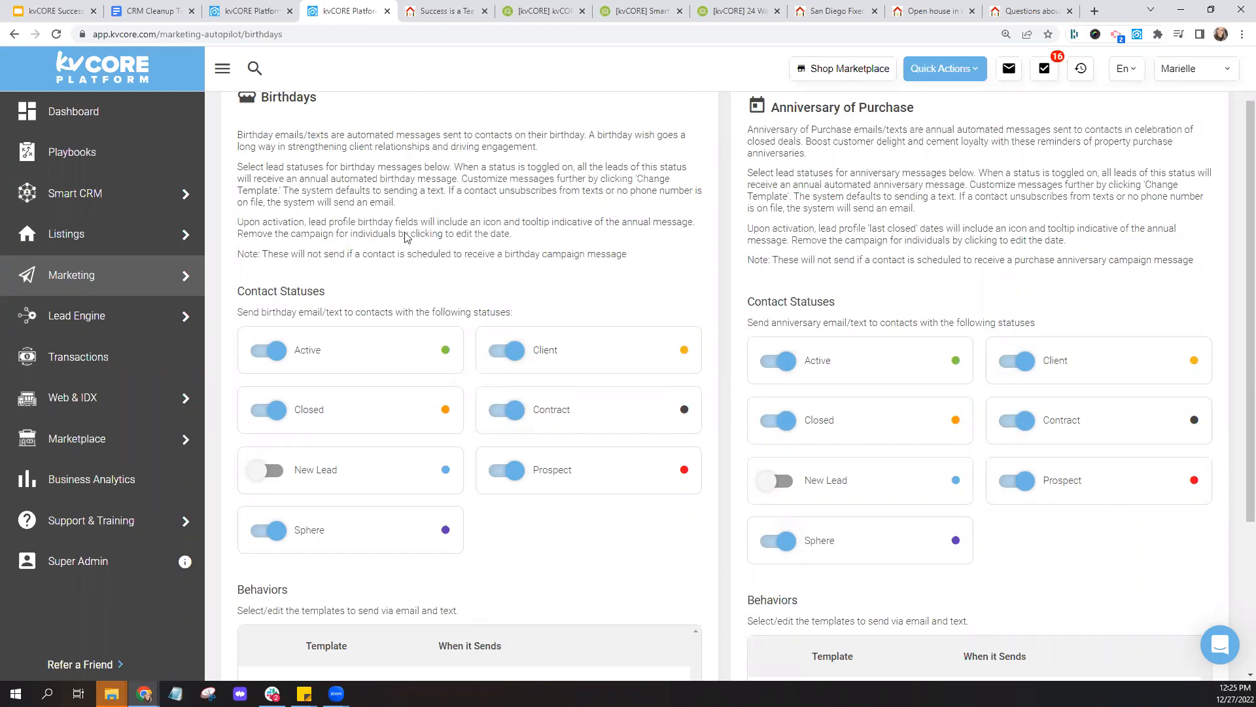
scroll(427, 324, down, 2)
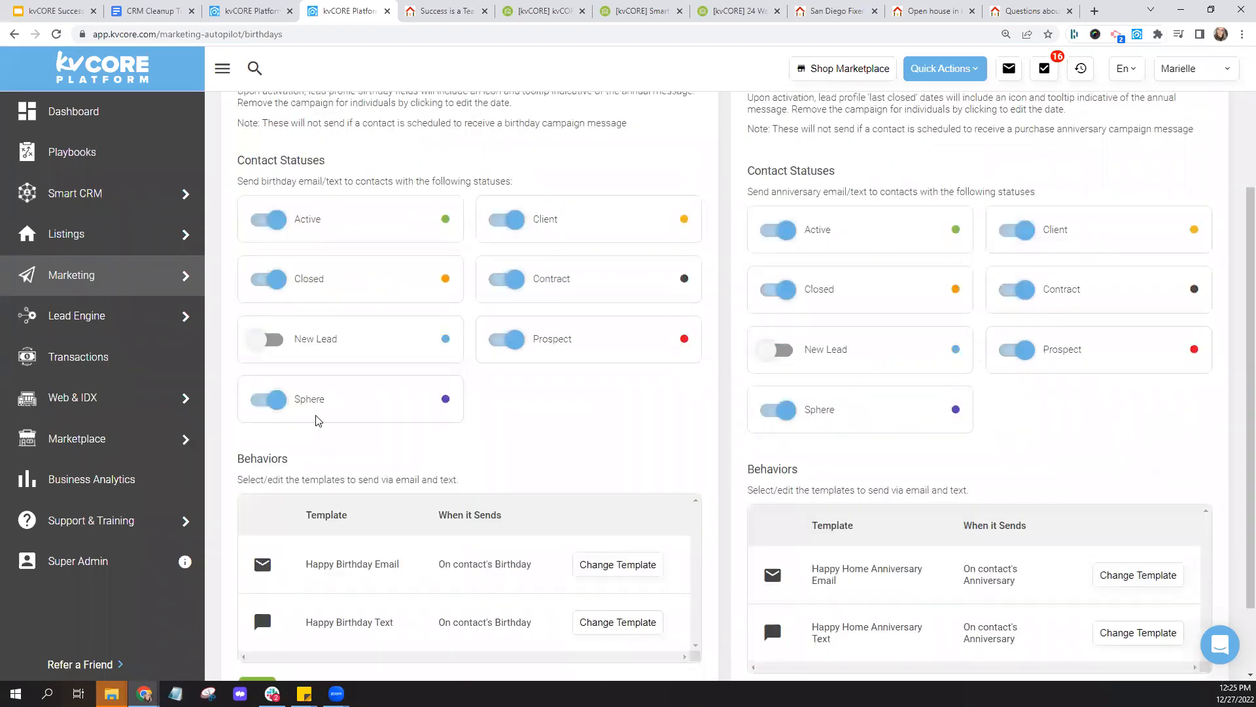
drag(292, 399, 338, 402)
click(338, 401)
drag(294, 280, 365, 301)
click(367, 303)
drag(294, 340, 342, 347)
click(343, 347)
drag(342, 348, 288, 347)
click(316, 347)
- Review the birthday email and text templates listed under Behaviors
scroll(588, 386, down, 2)
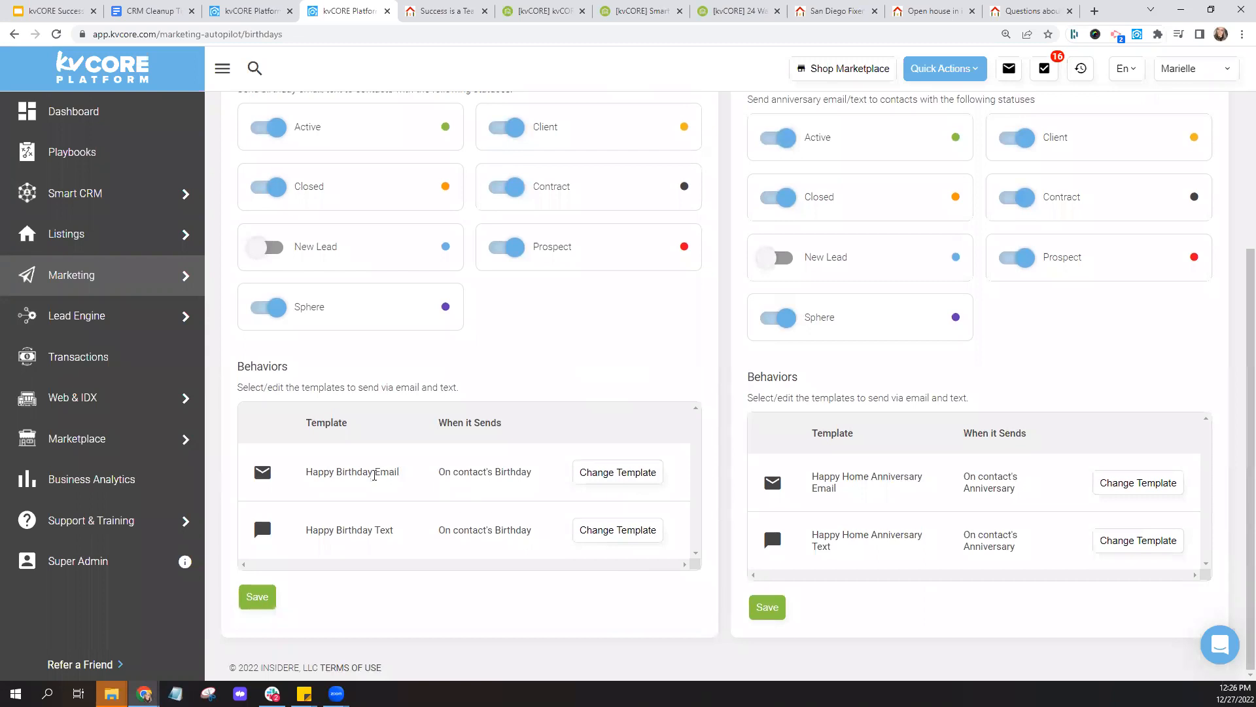
double_click(400, 475)
double_click(383, 531)
click(583, 574)
- Show all Smart CRM contacts, check the available bulk actions, and select the first two contacts
click(123, 194)
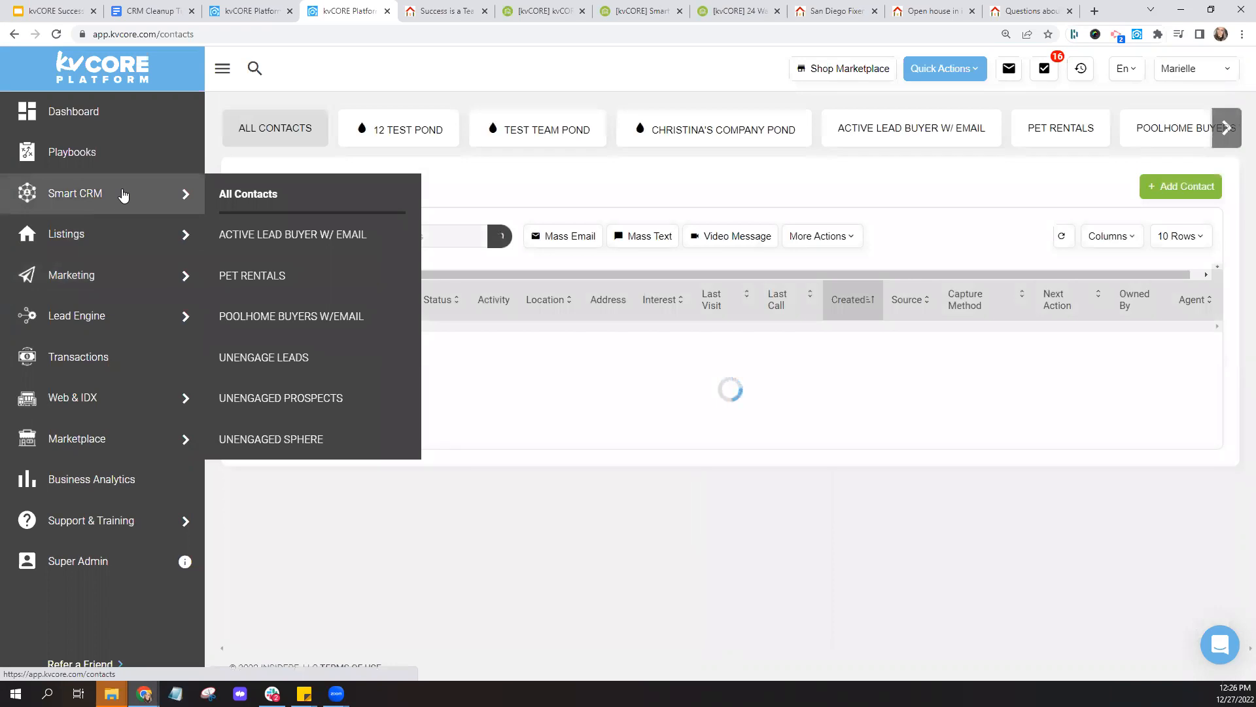
click(823, 237)
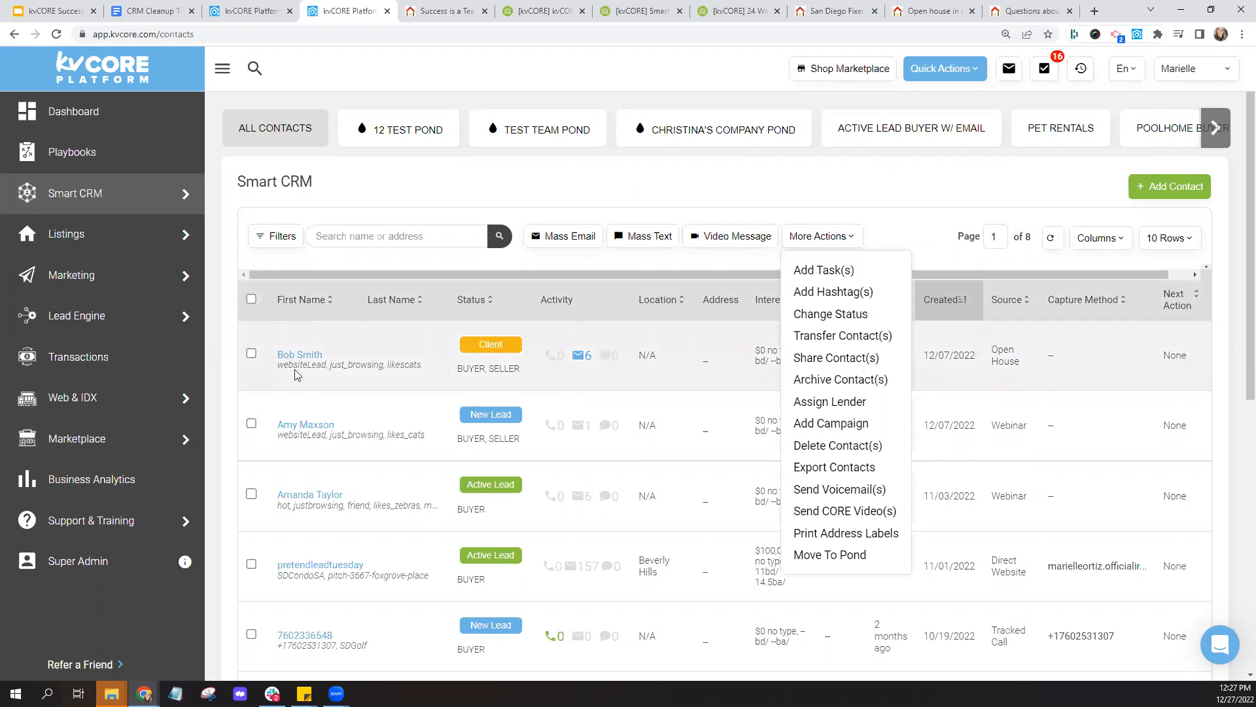
click(251, 353)
click(252, 424)
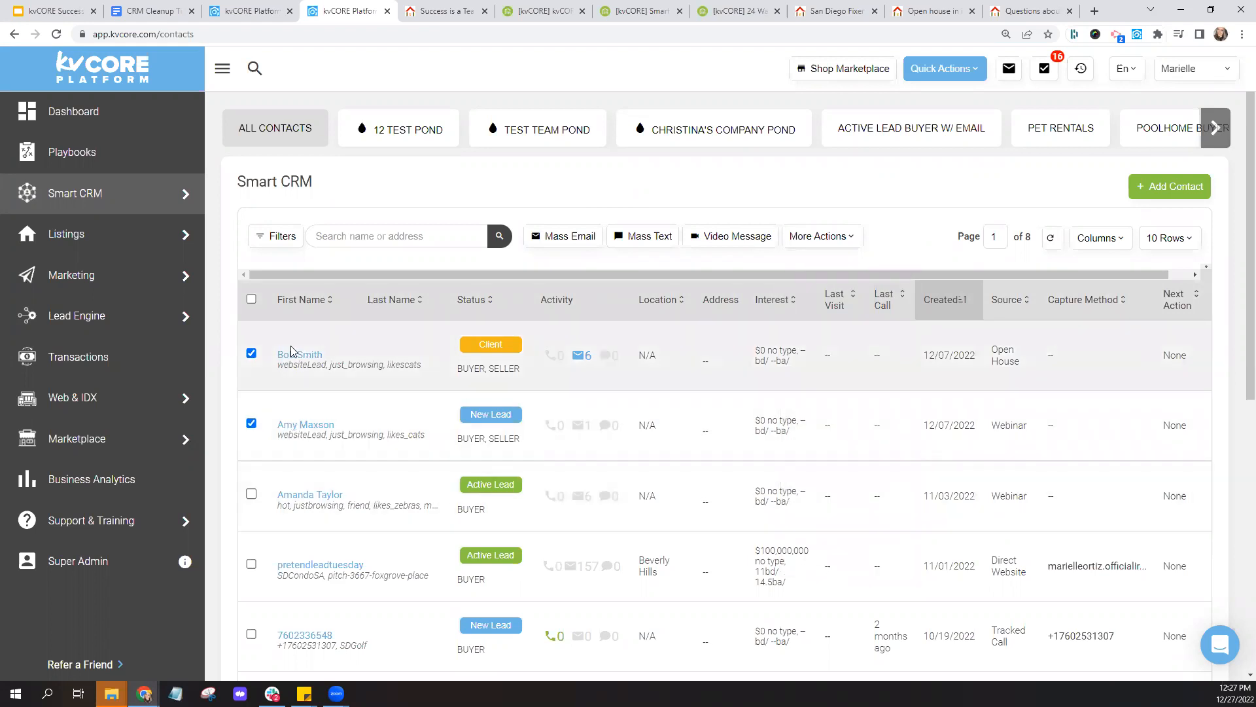
- Open the 123MainSt Followup (Text) MO smart campaign and start adding a Zapier action to it
mouse_move(138, 274)
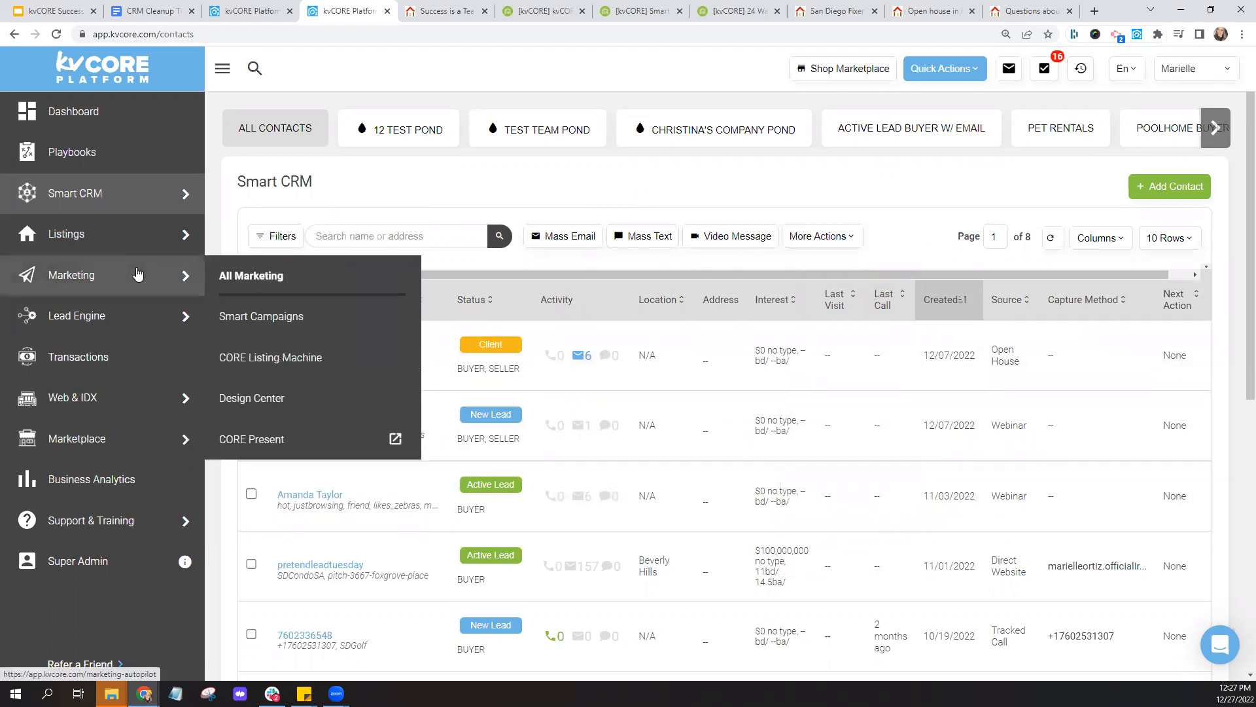
click(292, 321)
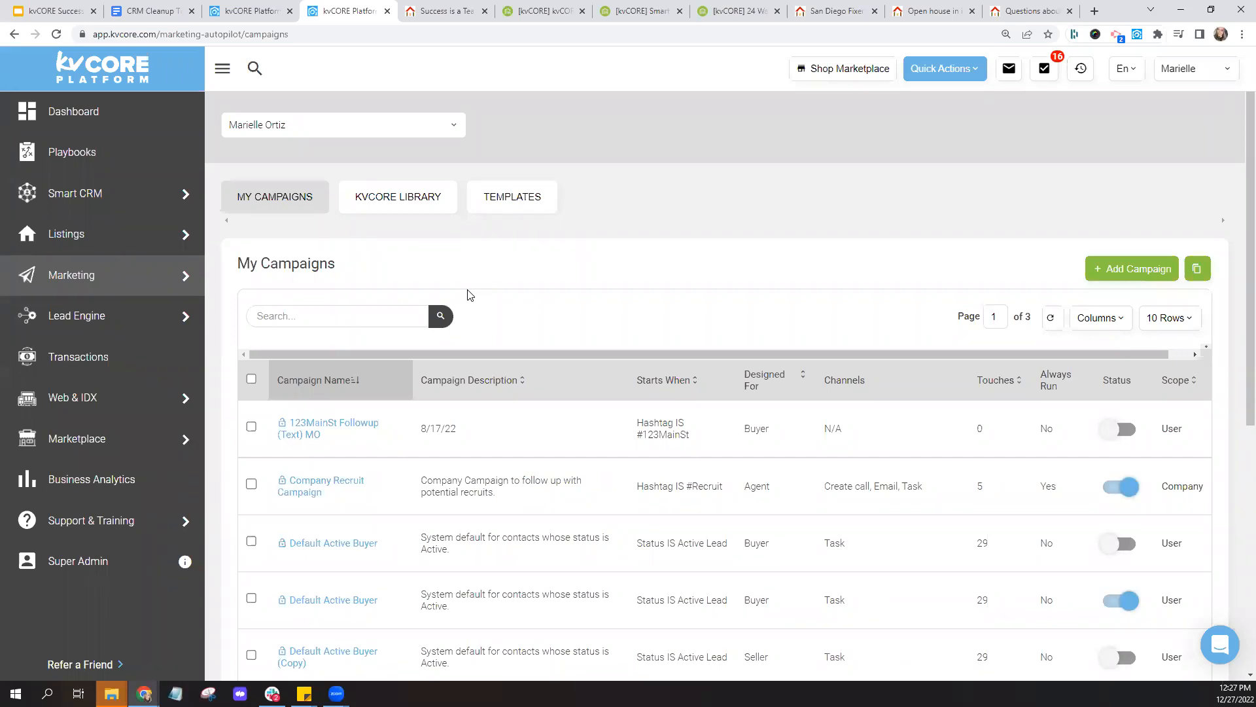
click(342, 427)
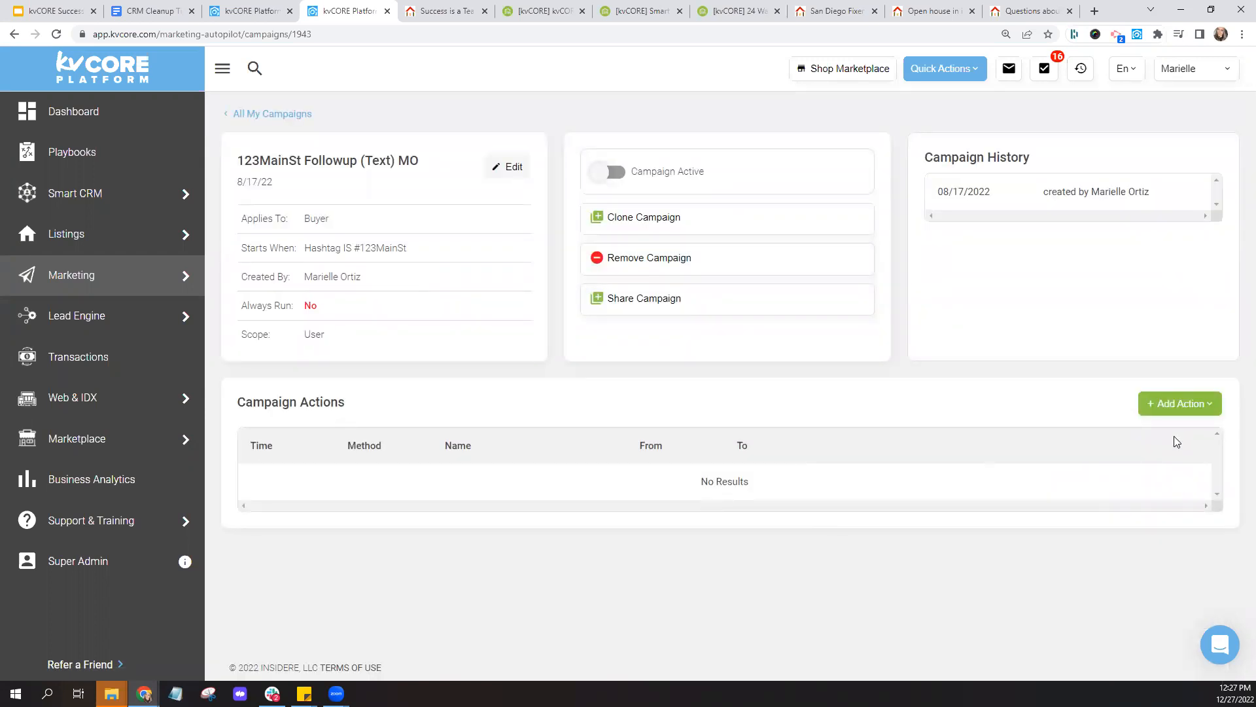
click(1162, 414)
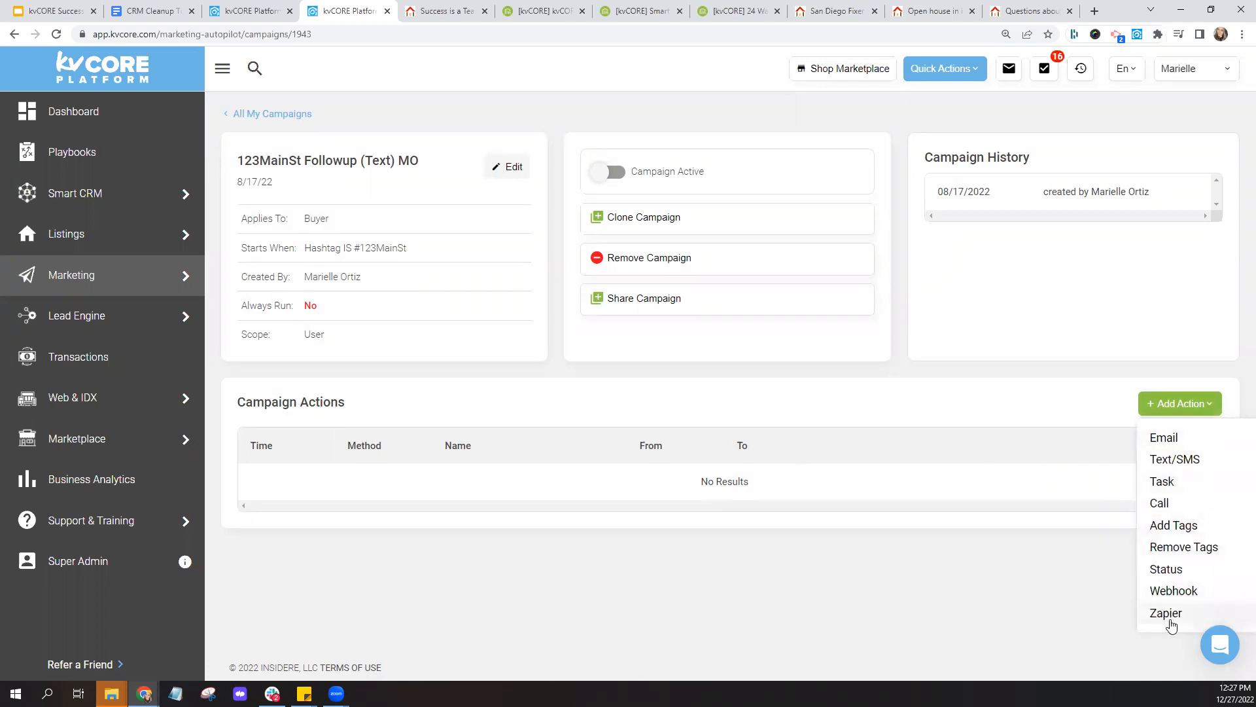
click(1169, 615)
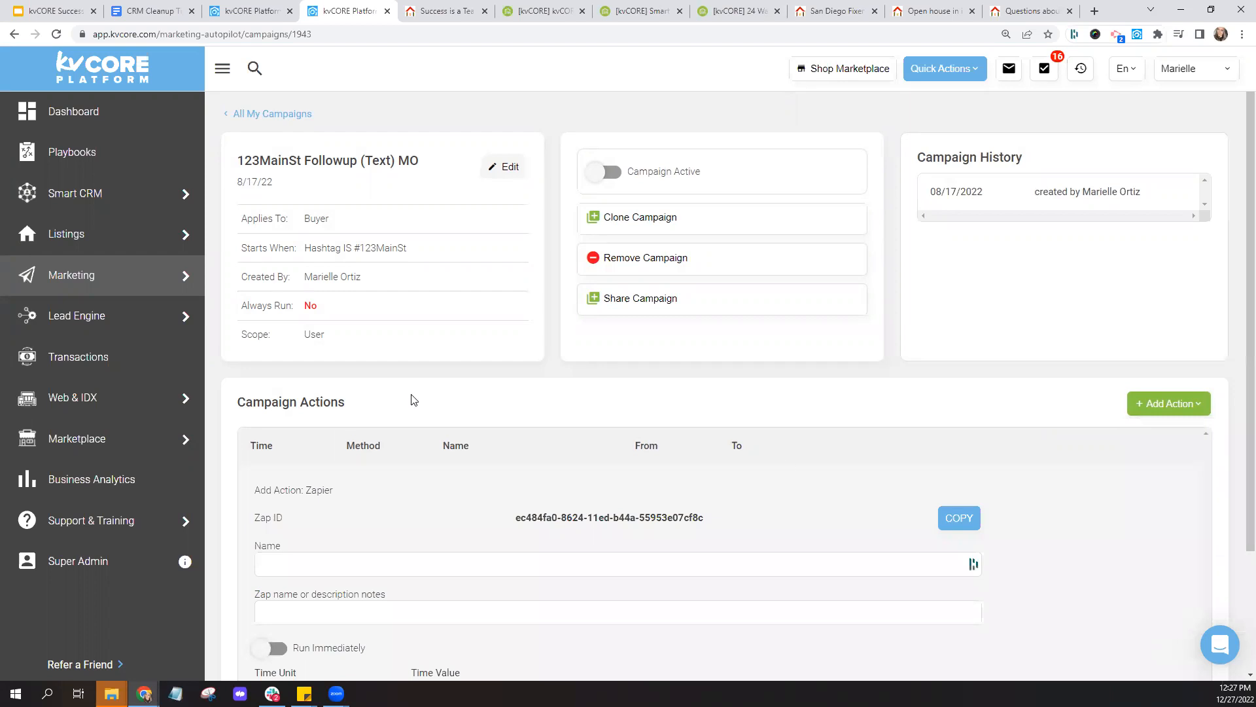
- Pause the browser extension's autofill on the Zapier action's Name field until it is turned back on
scroll(584, 410, down, 2)
click(337, 419)
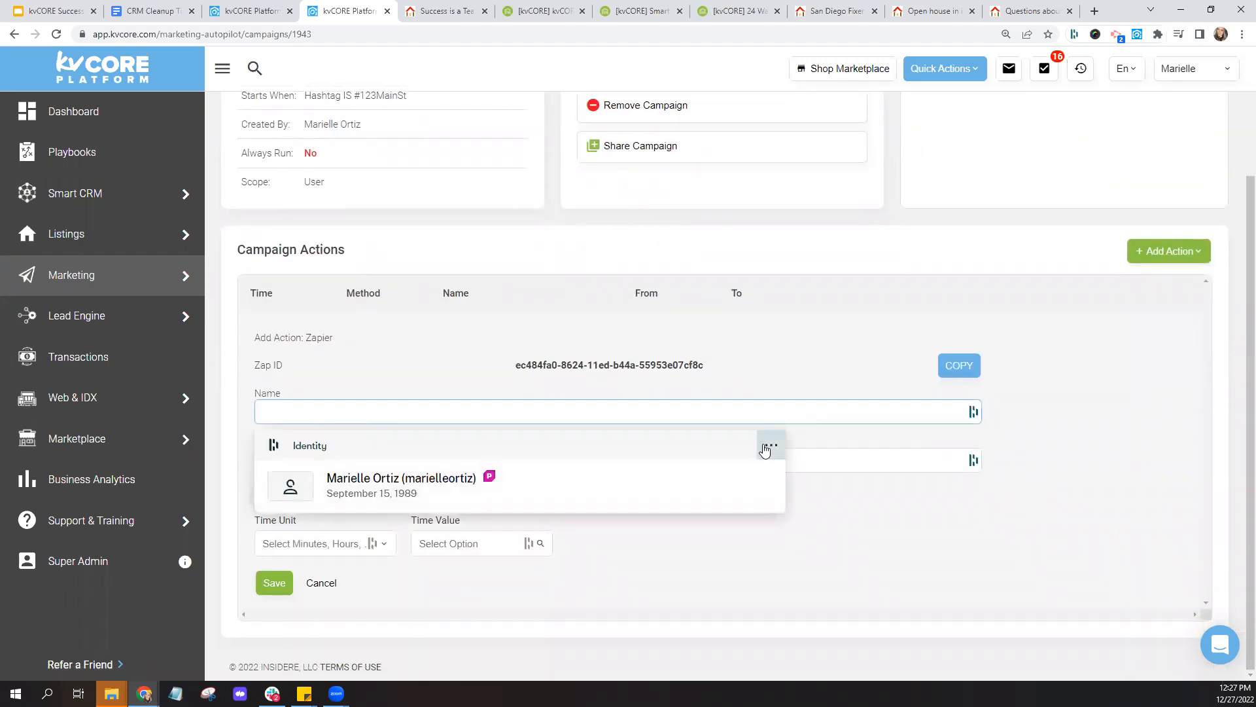
click(770, 446)
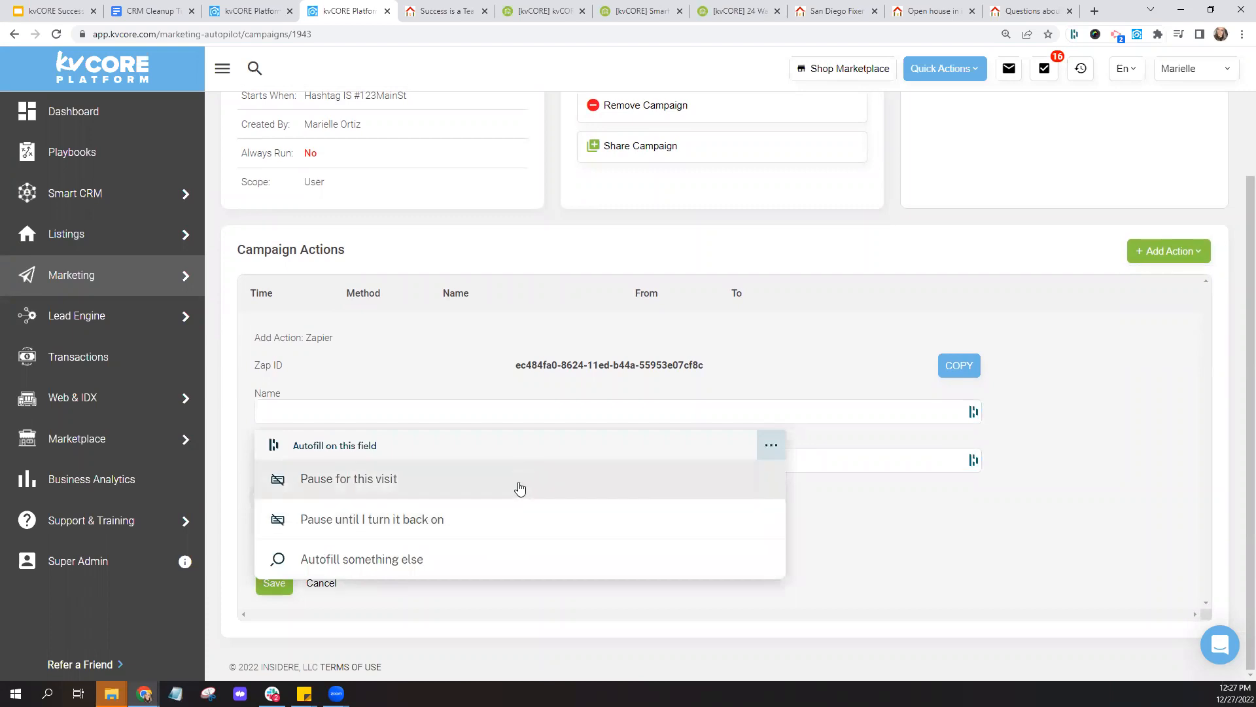
click(495, 523)
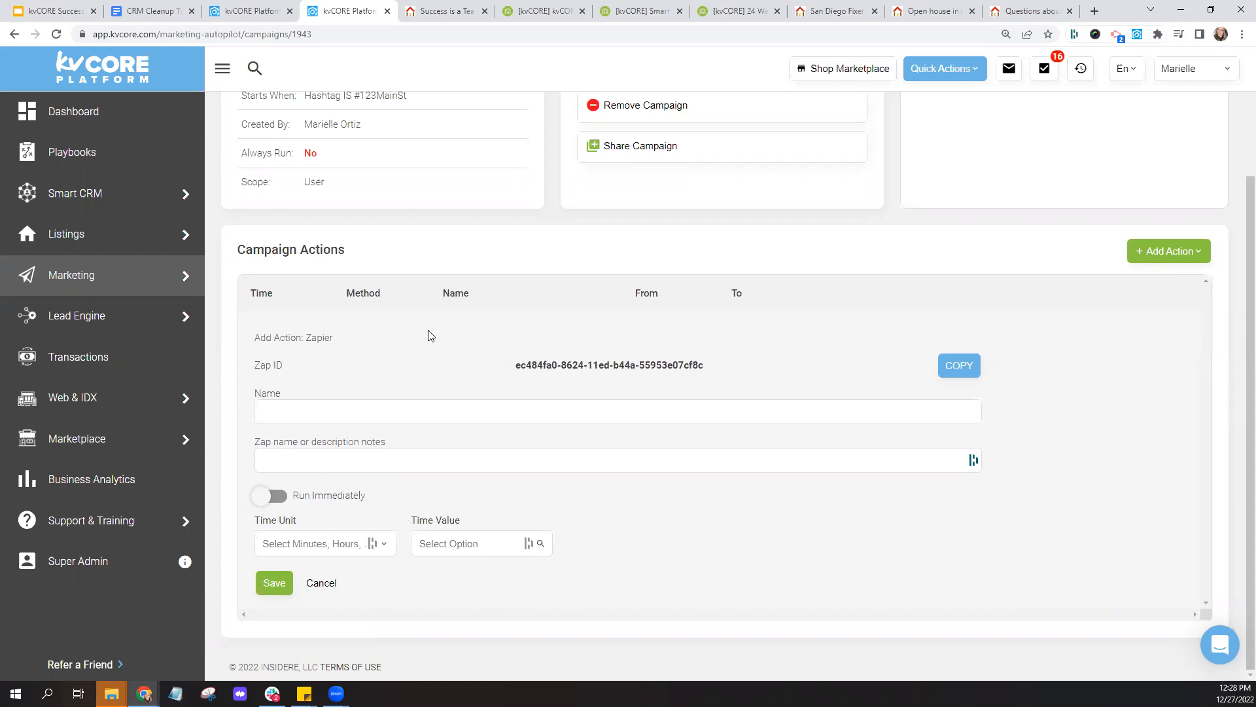
- Browse the Marketplace products, view the API Handwritten Postcards details, and return to the product list
click(115, 440)
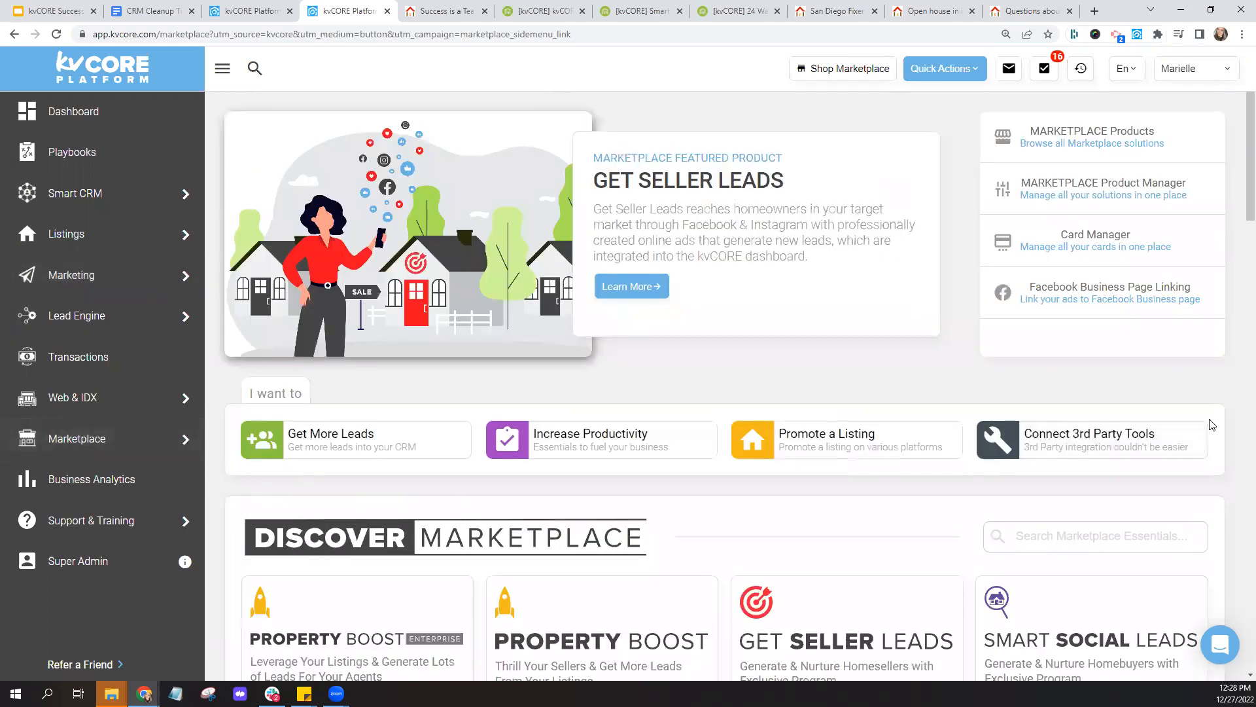
scroll(1212, 423, down, 2)
scroll(1212, 424, down, 10)
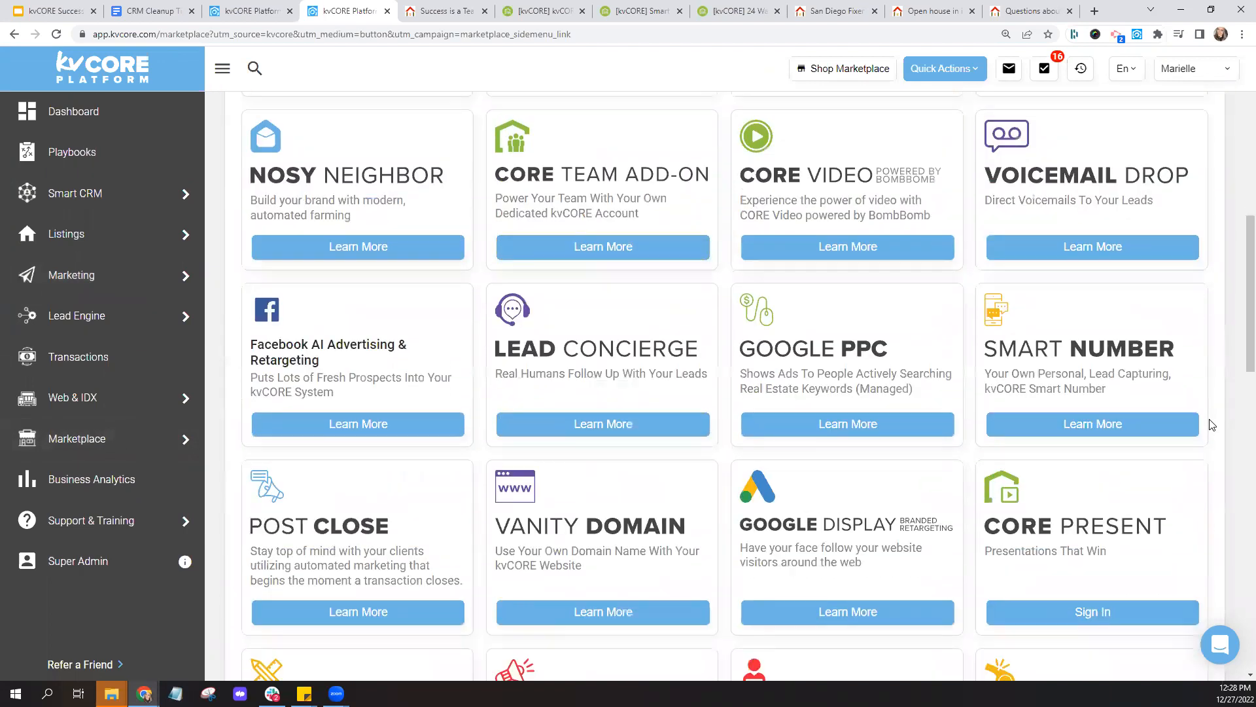
scroll(1211, 424, down, 4)
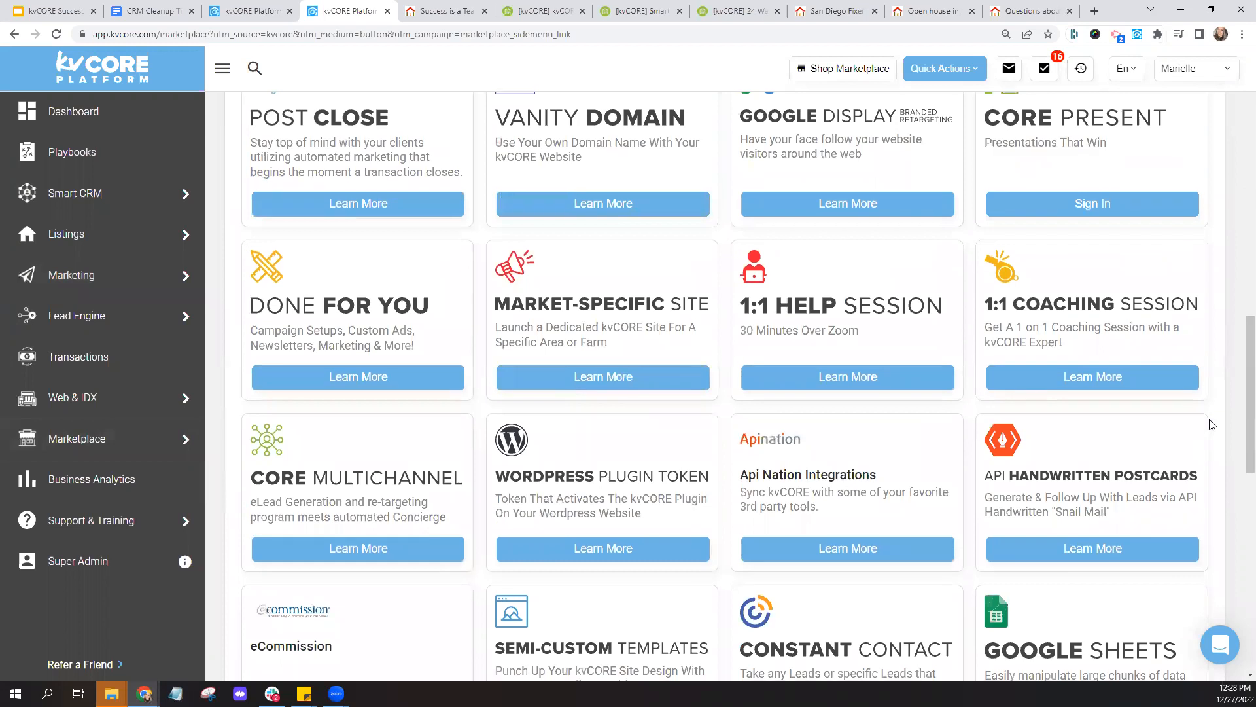
scroll(1211, 424, down, 2)
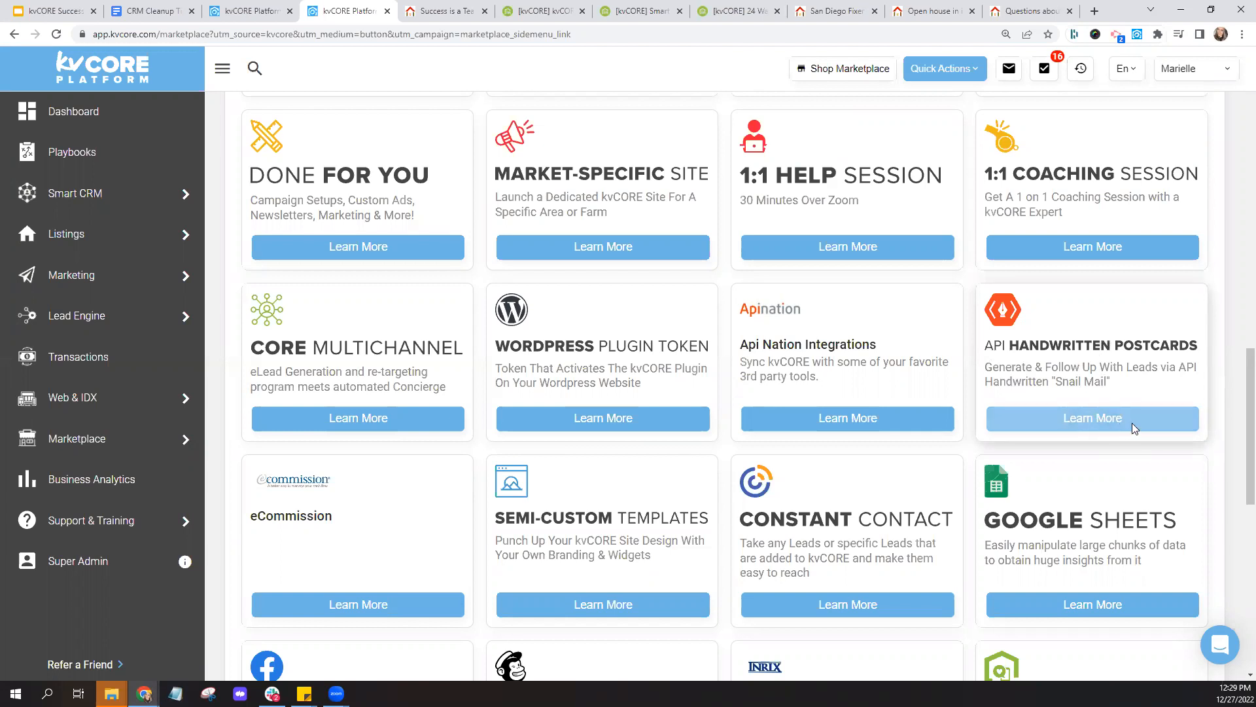
click(1080, 425)
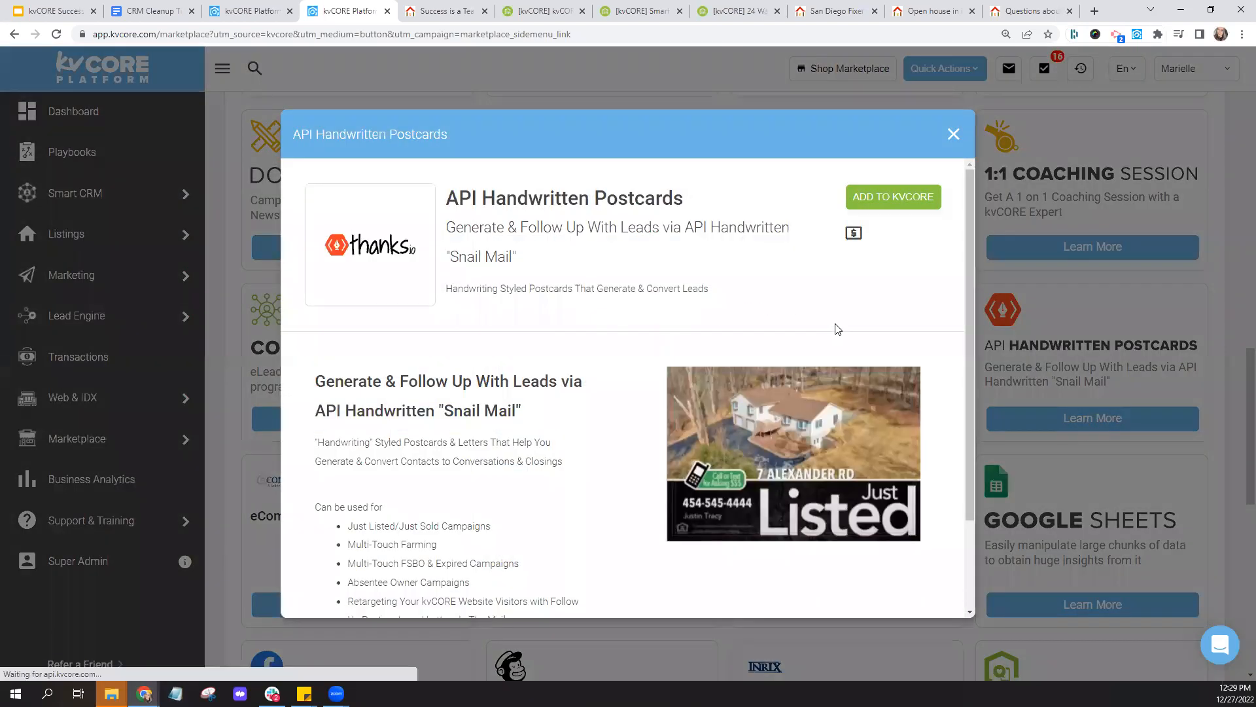
scroll(586, 337, down, 2)
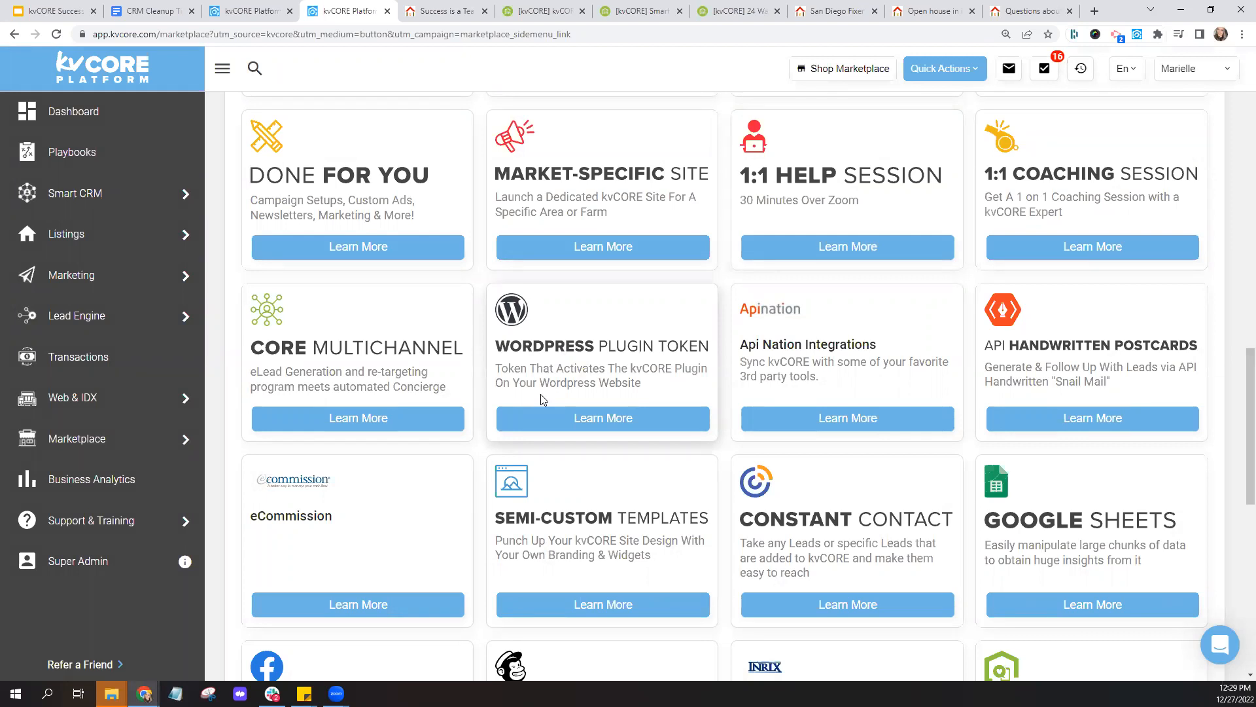
- Check the CRM Cleanup Tips document, and return to kvCORE to show the Business Analytics pipeline
click(155, 11)
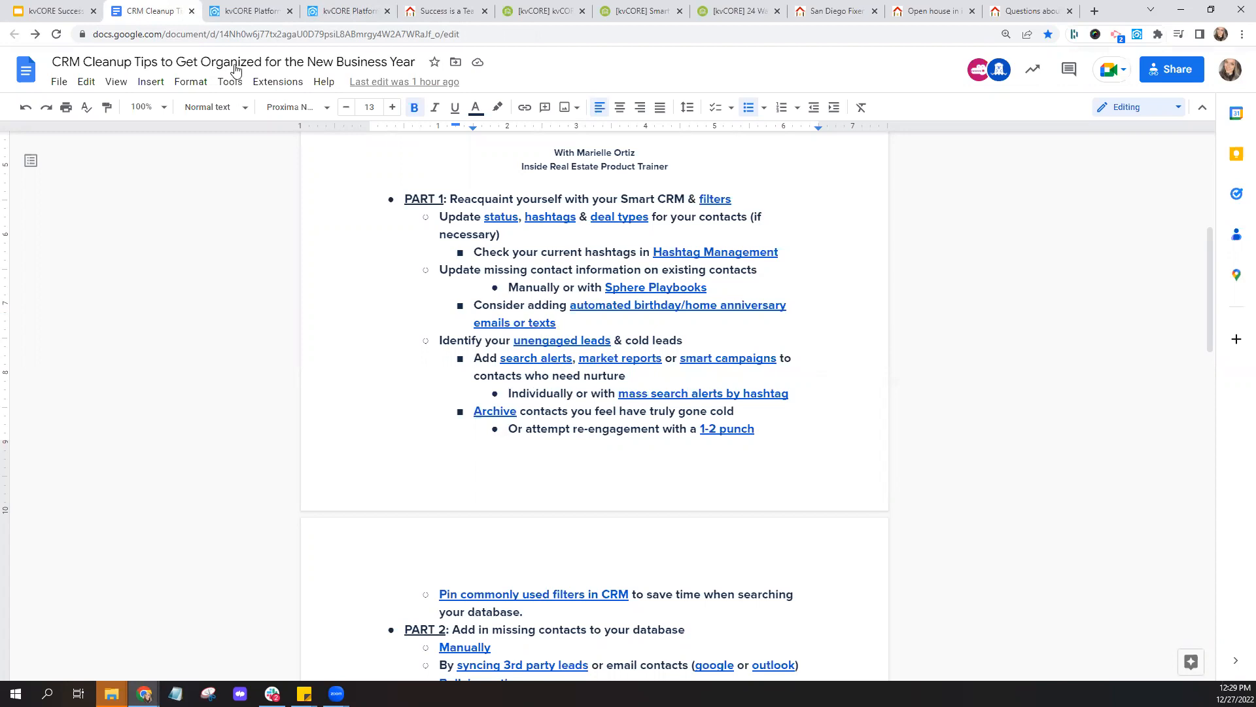
click(257, 11)
click(352, 7)
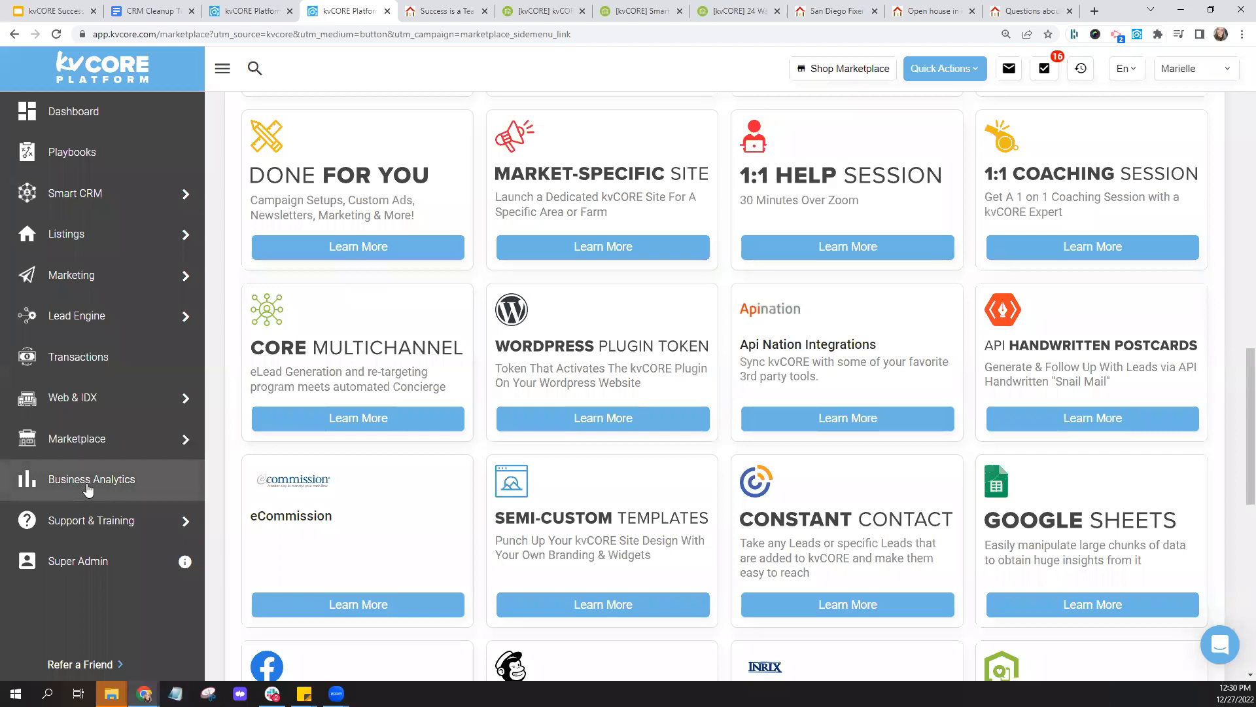
click(87, 488)
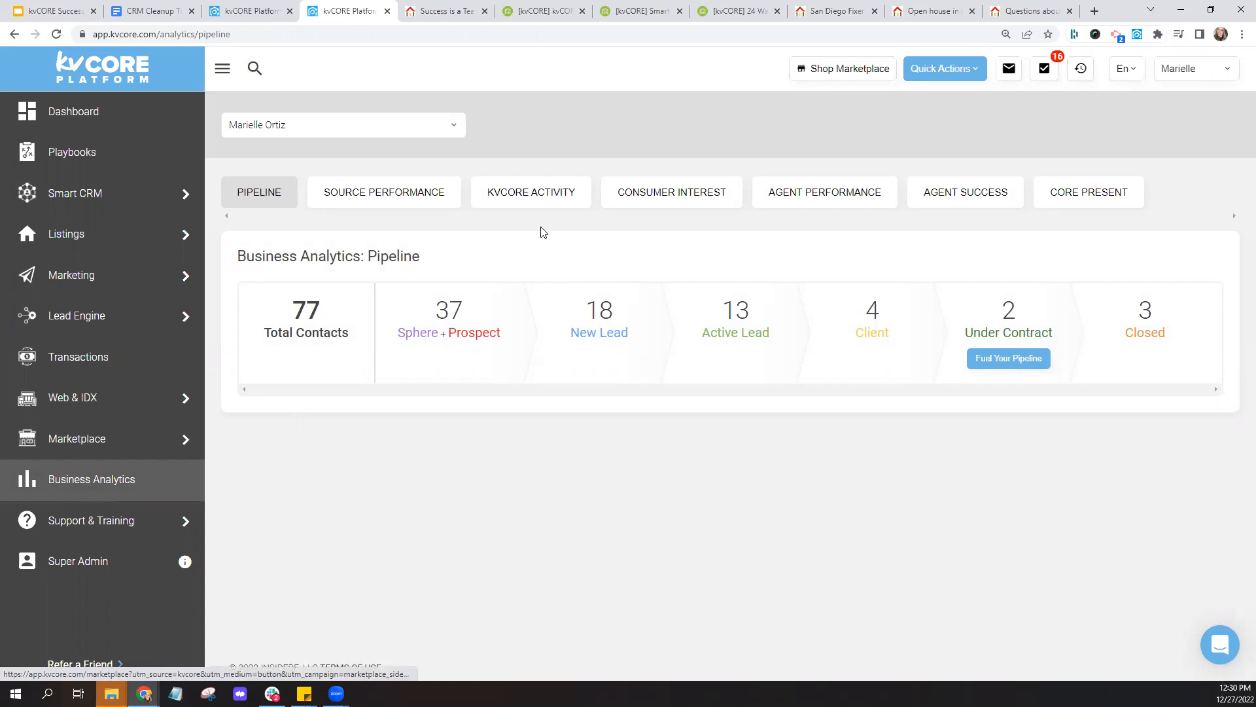
- Show the Source Performance analytics and review the contacts-created chart and the Sources Breakdown table
click(402, 204)
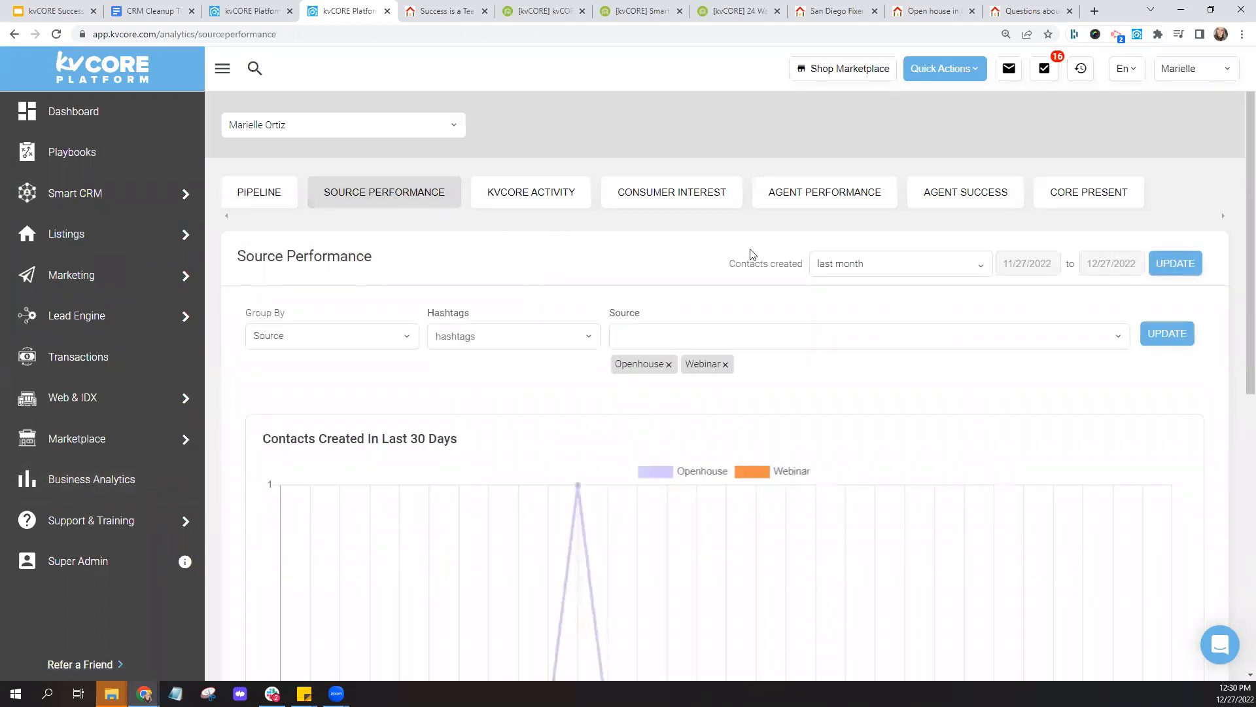
scroll(582, 471, down, 5)
scroll(588, 472, down, 2)
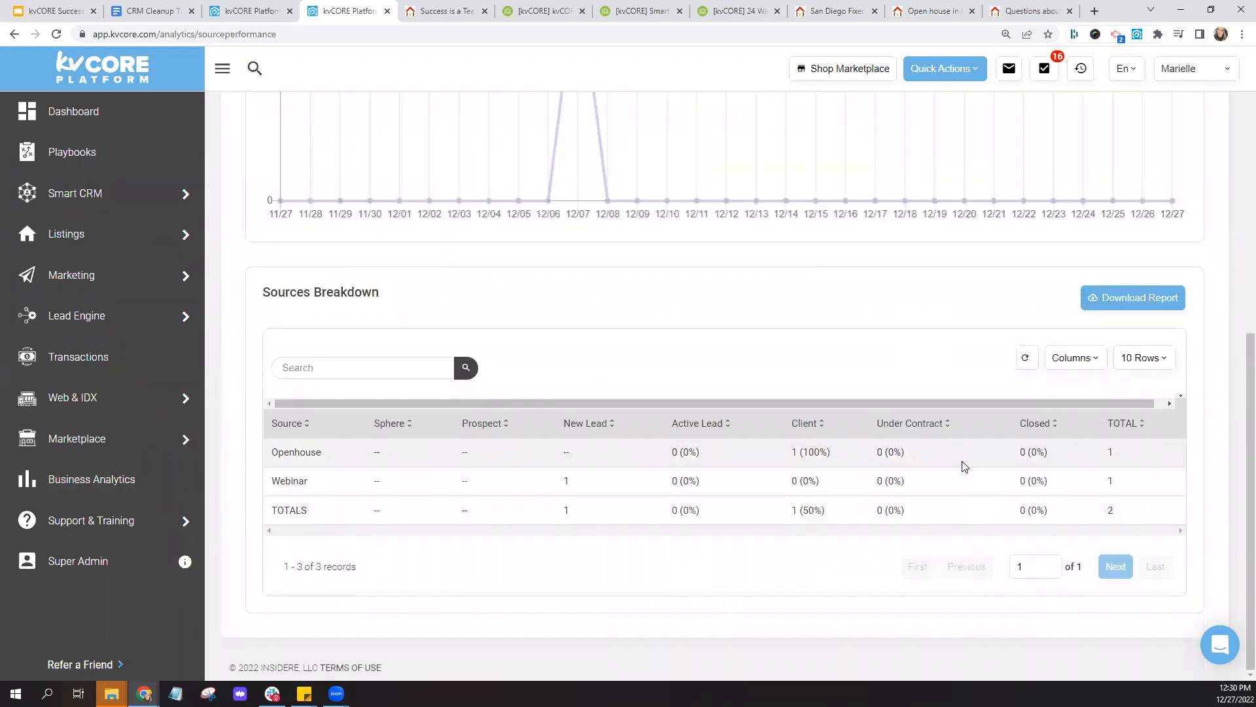
scroll(648, 421, up, 4)
scroll(649, 421, up, 4)
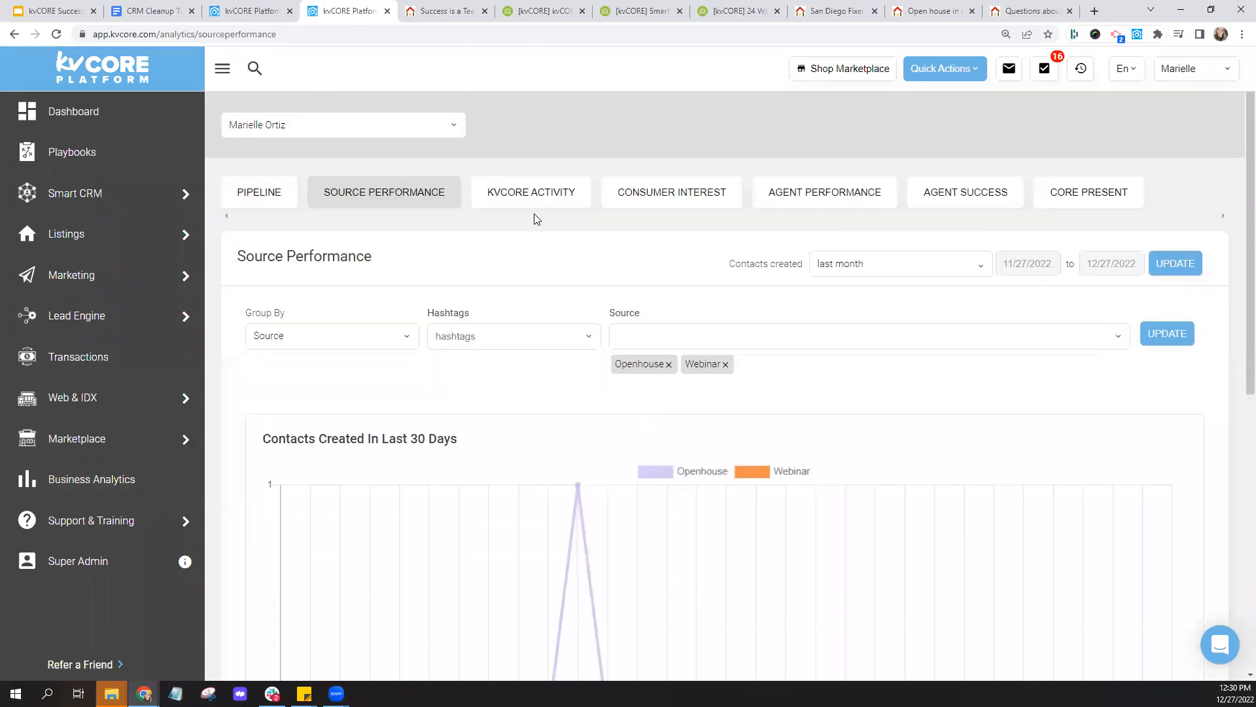
- Review the kvCORE Activity summary and open the list of unengaged leads with no search alerts
click(534, 206)
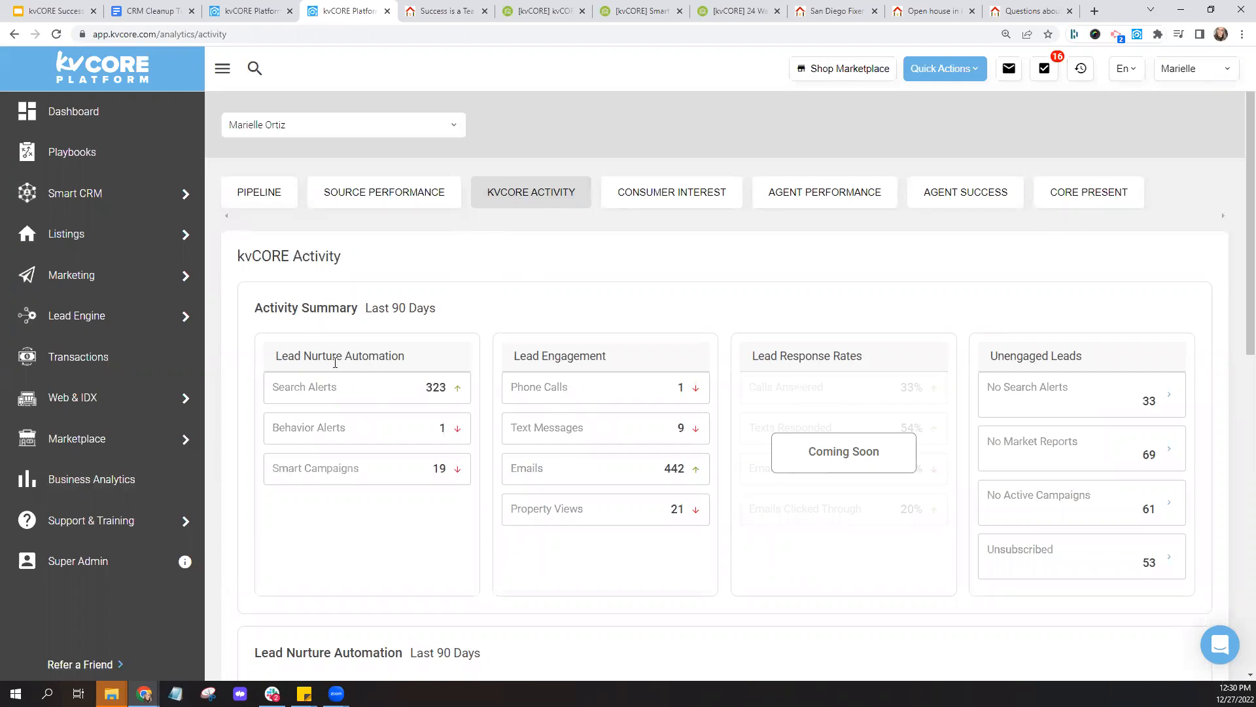
drag(345, 355, 639, 359)
click(641, 361)
drag(1099, 359, 993, 359)
click(1070, 399)
click(1169, 400)
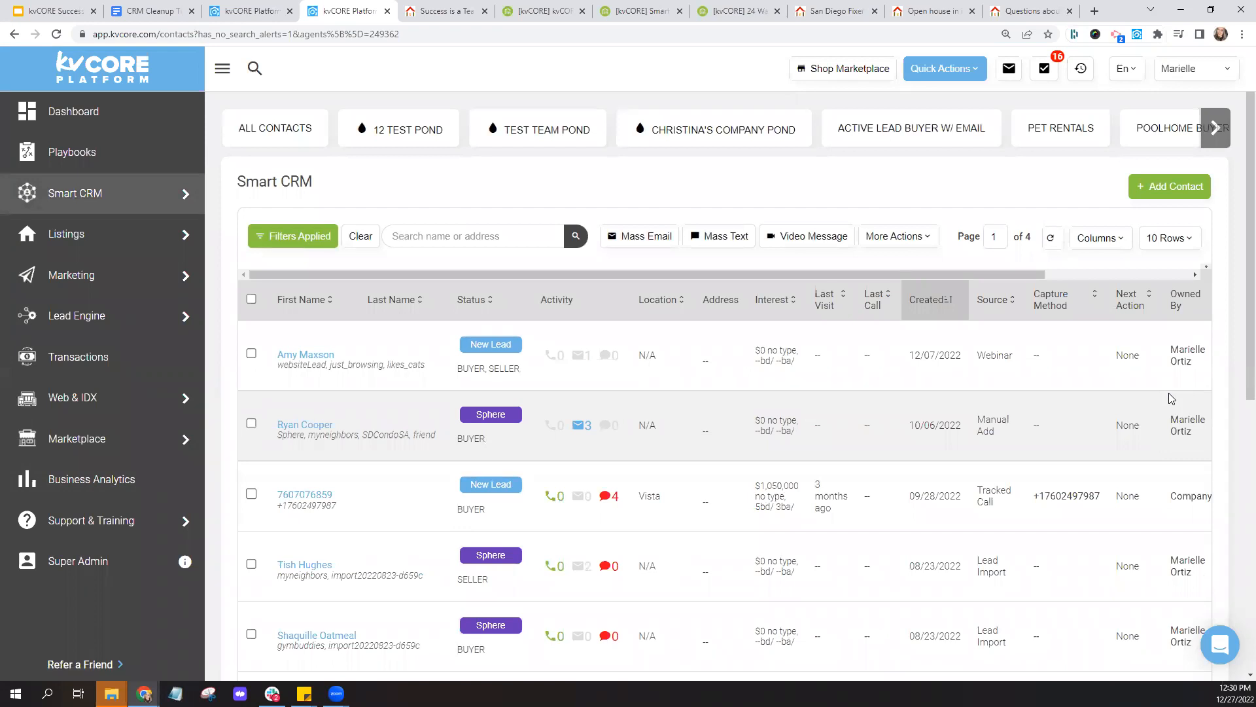
- Switch to the CRM Cleanup Tips document and review the Part 1 tips on search alerts, archiving cold contacts and re-engagement
click(154, 11)
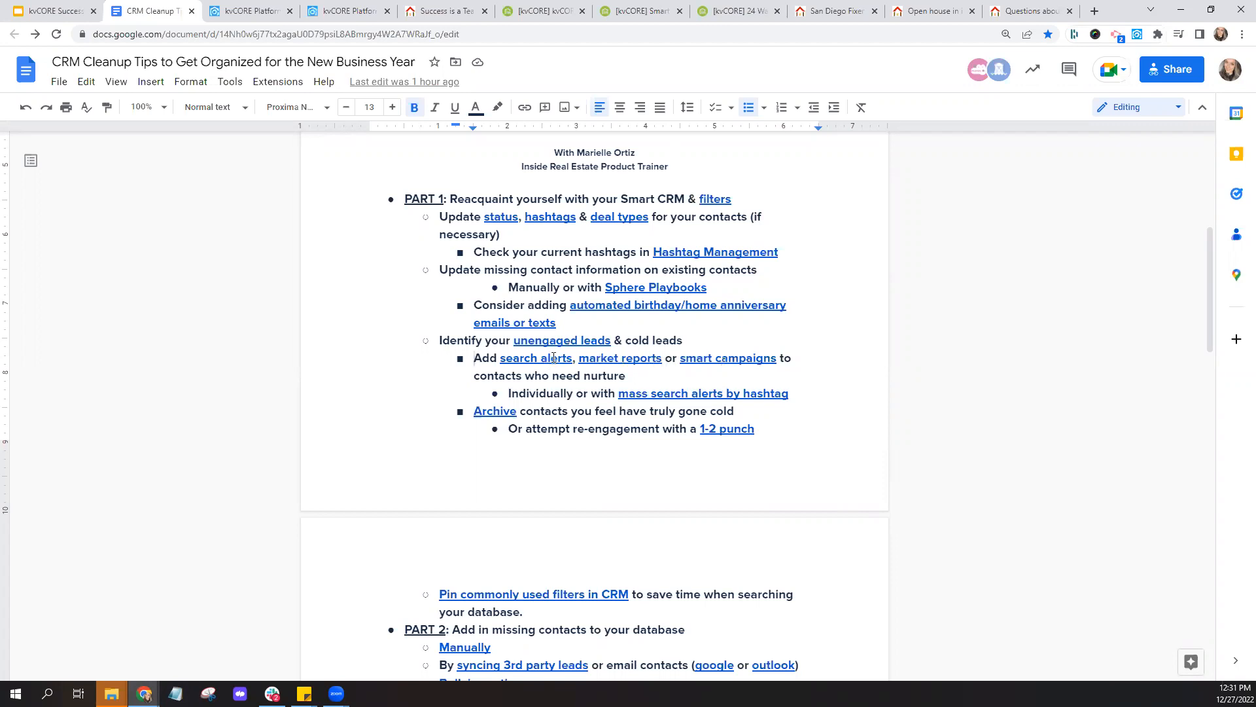
click(517, 410)
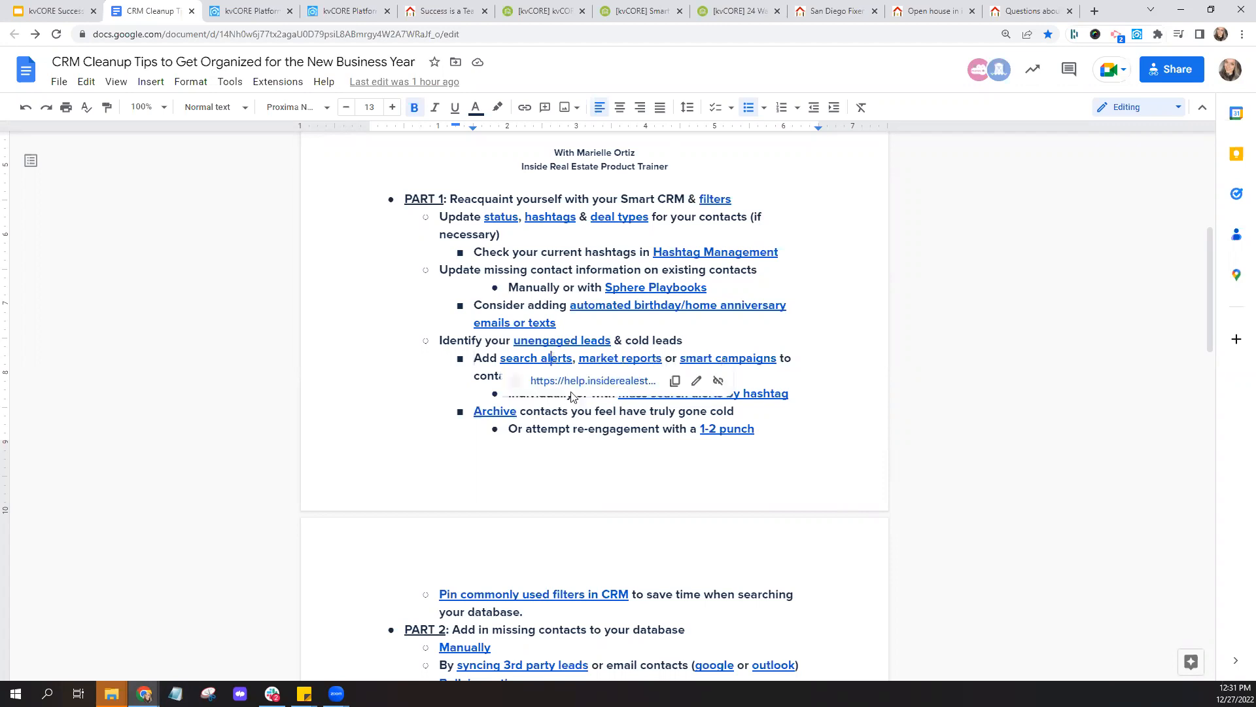
click(382, 439)
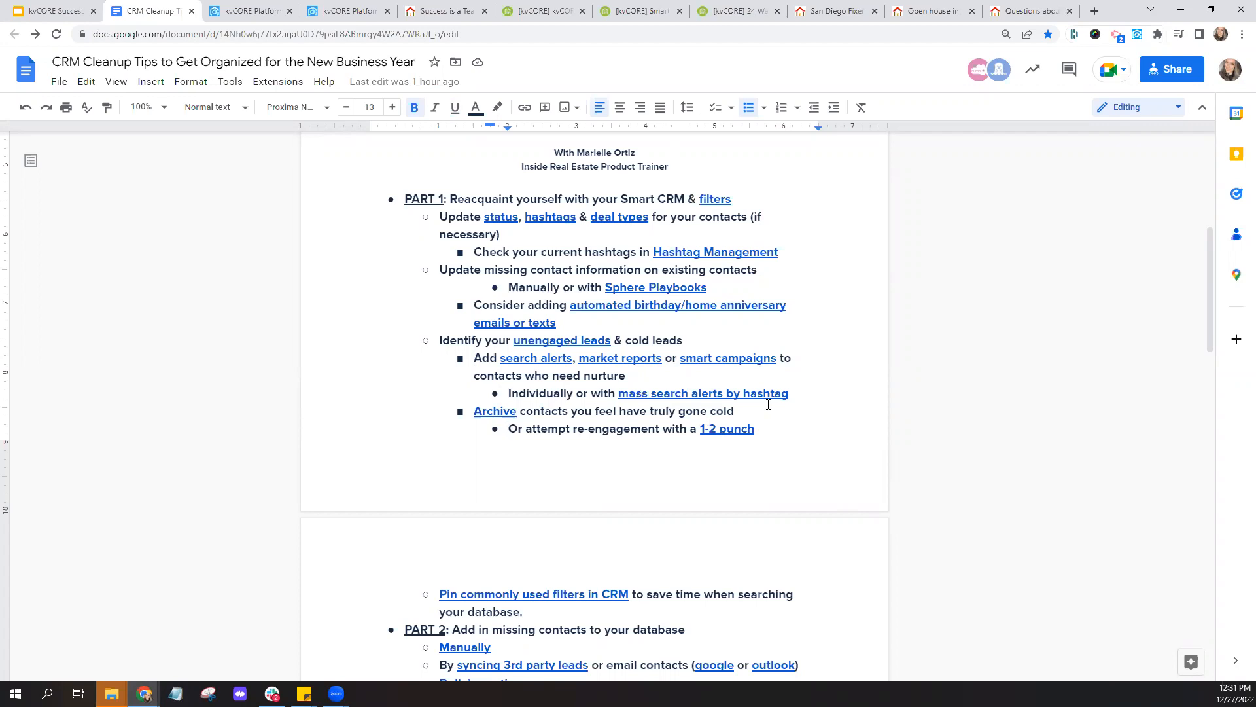
click(646, 413)
click(523, 416)
click(487, 412)
click(554, 409)
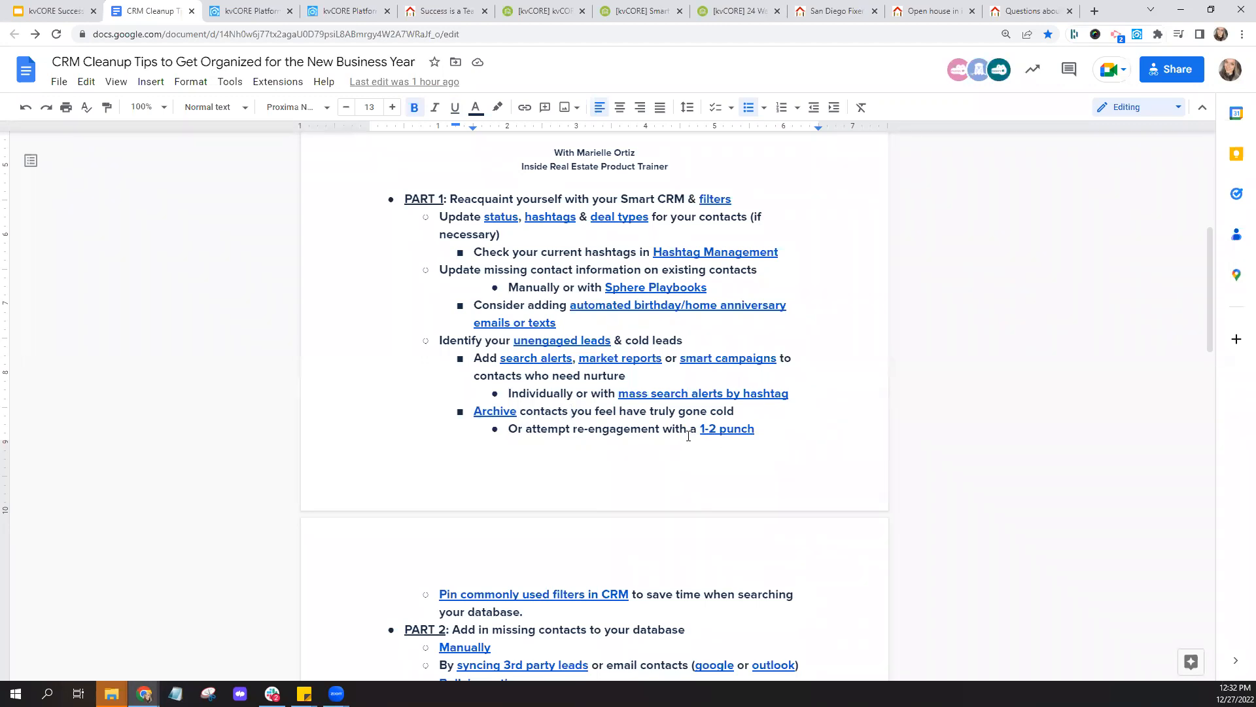
click(688, 431)
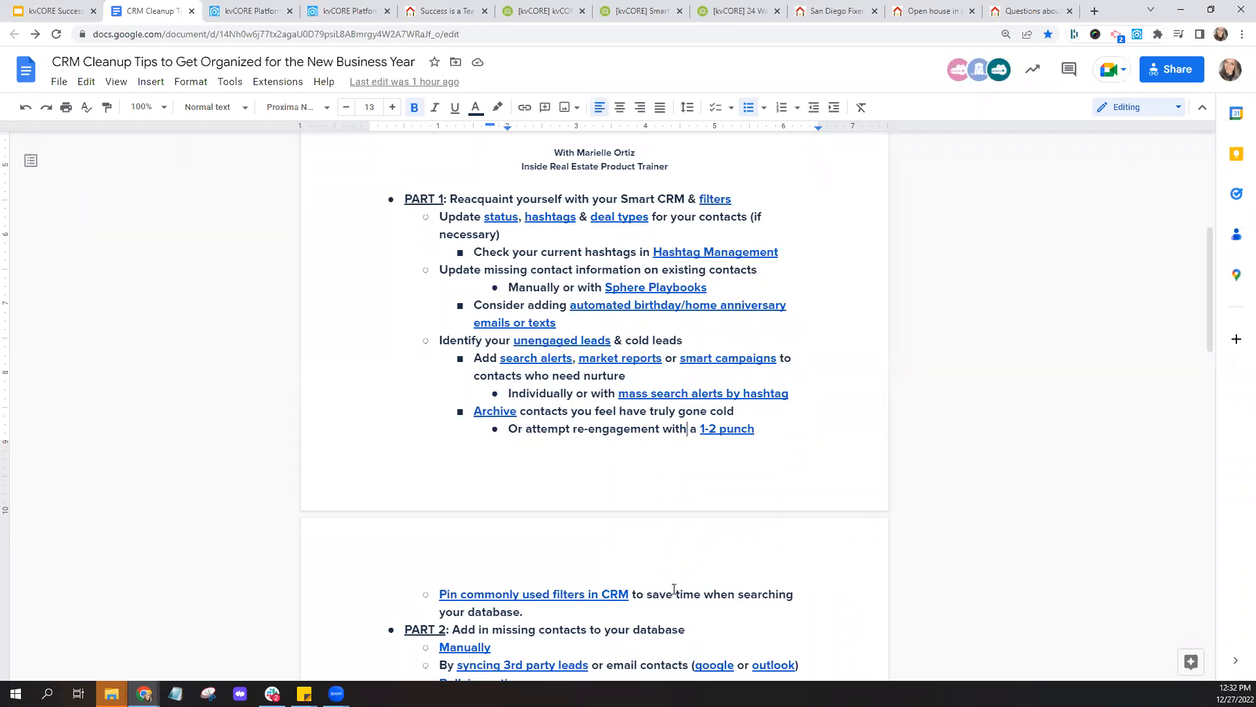